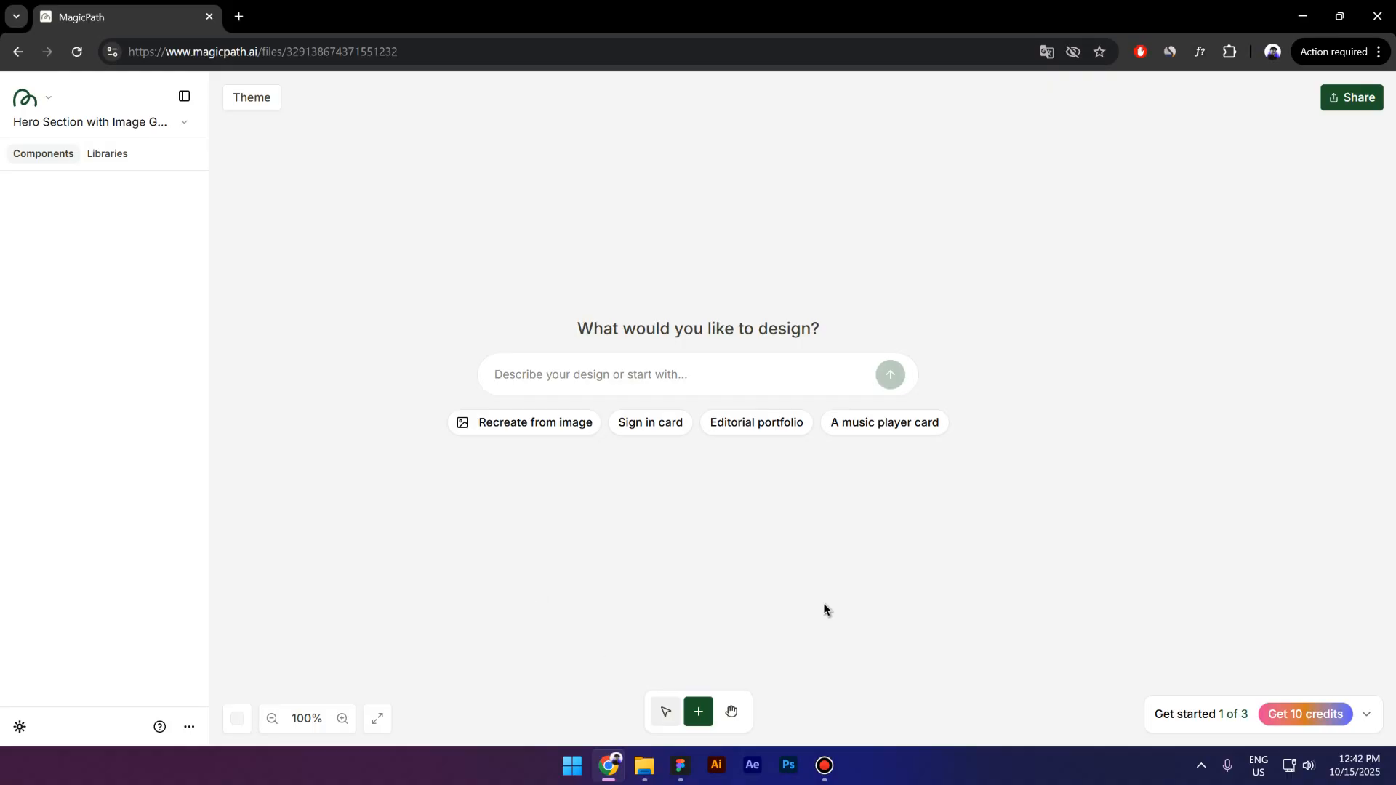
Create a new component and send its chat the hand-drawn wireframe photo with the prompt "Explain what do you see in this image".
click(698, 712)
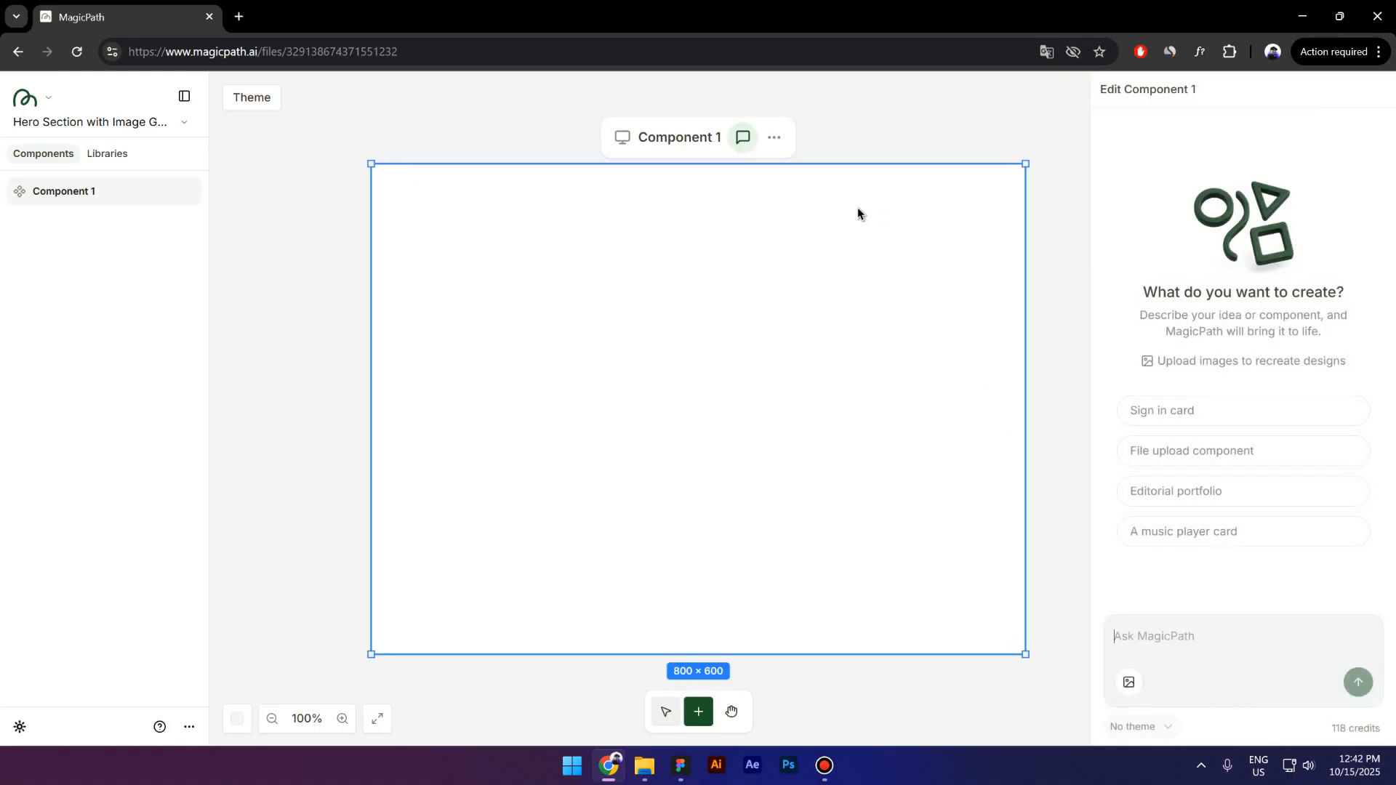
click(1142, 639)
drag(320, 533, 1154, 634)
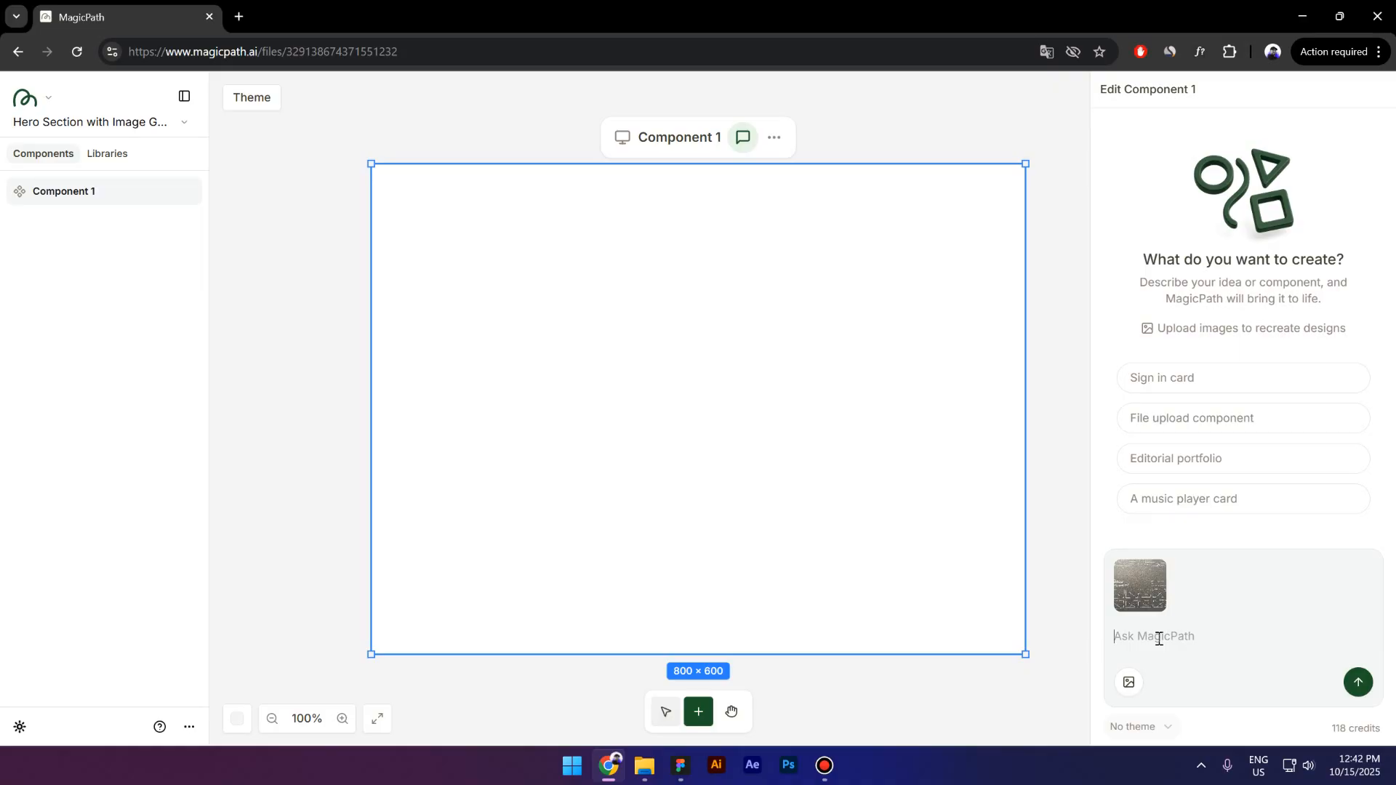
text(Explain what do you see in this image)
key(Return)
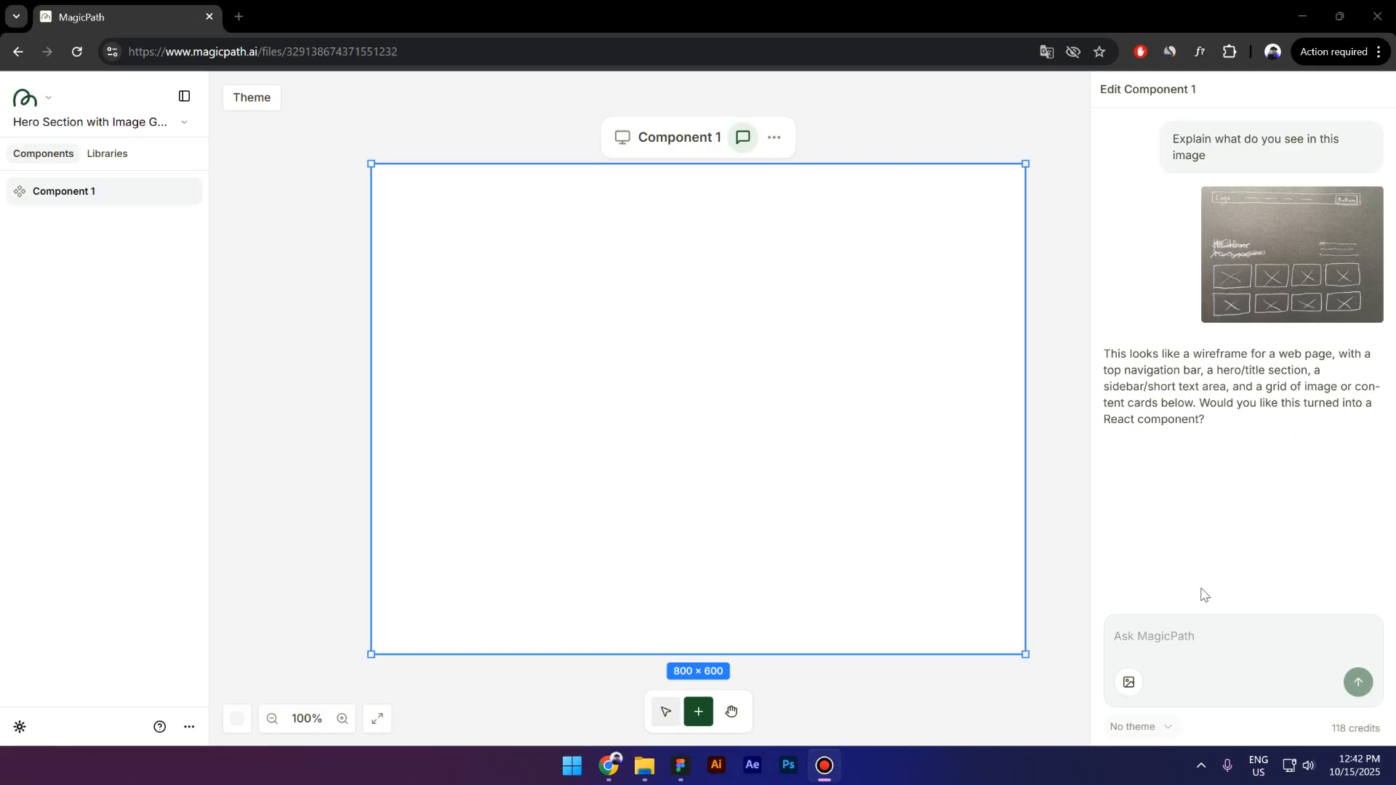
Send the prompt "Turn this into a hero section component and make sure you follow the exact same layout".
click(1186, 627)
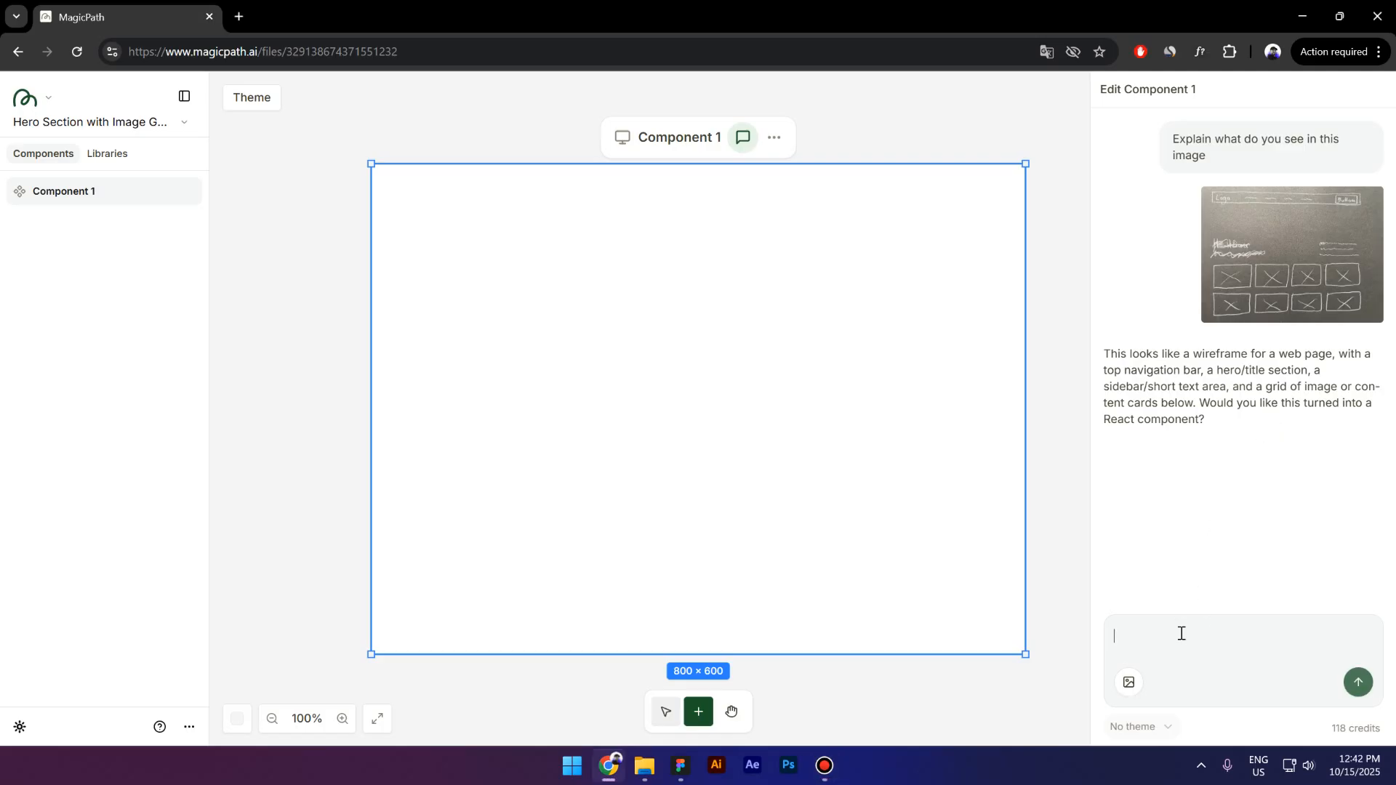
text(Turn this into a he)
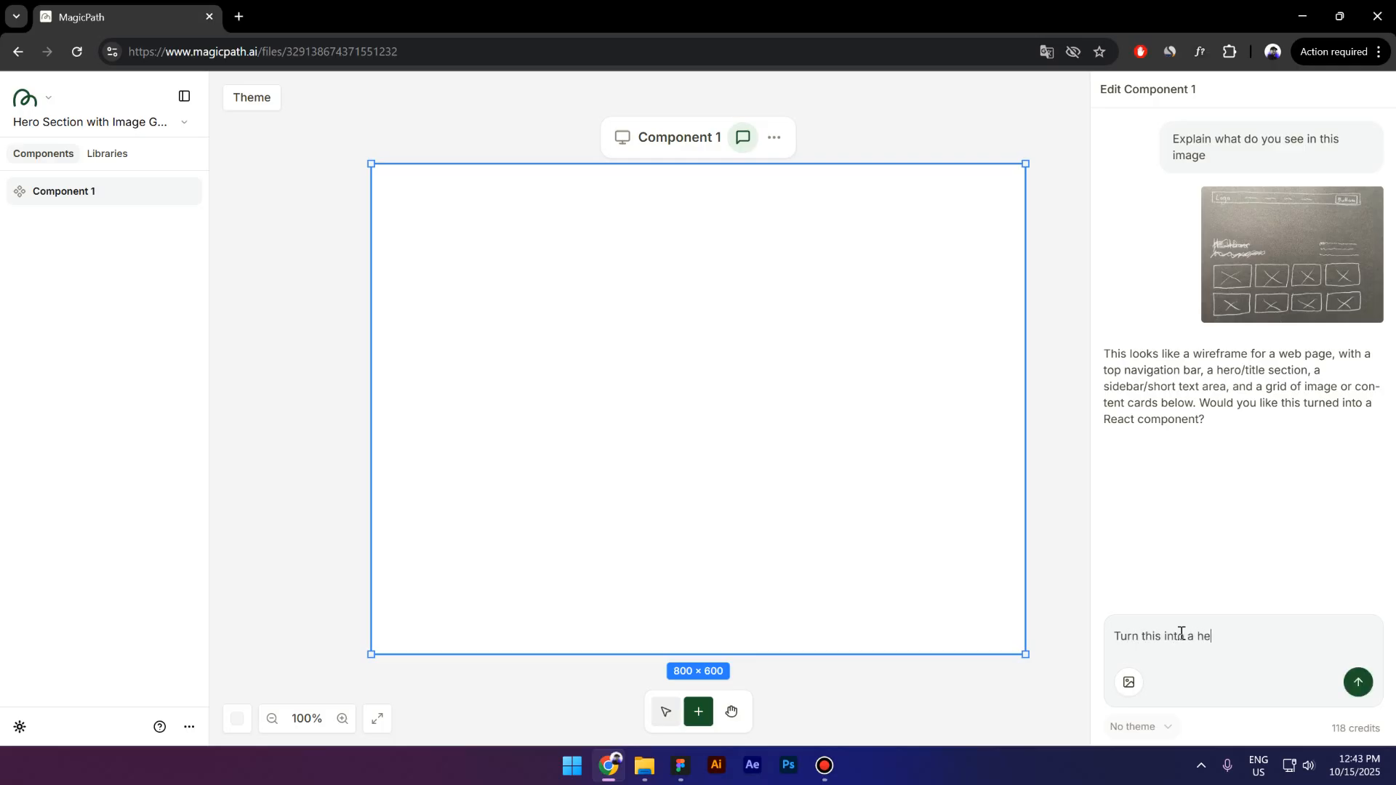
text(ro section componen)
text(t and make su)
text(re you follow the)
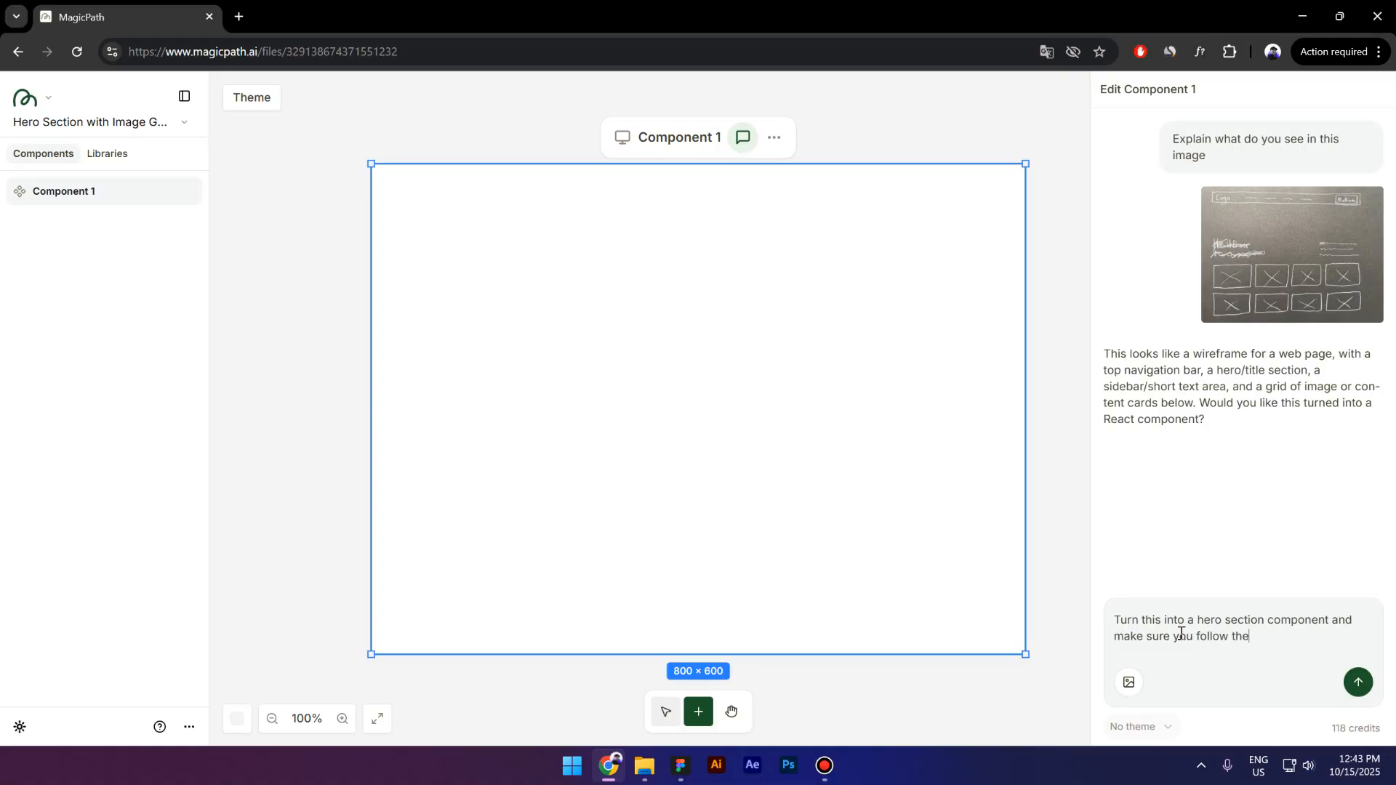
text( exact same layout)
key(Return)
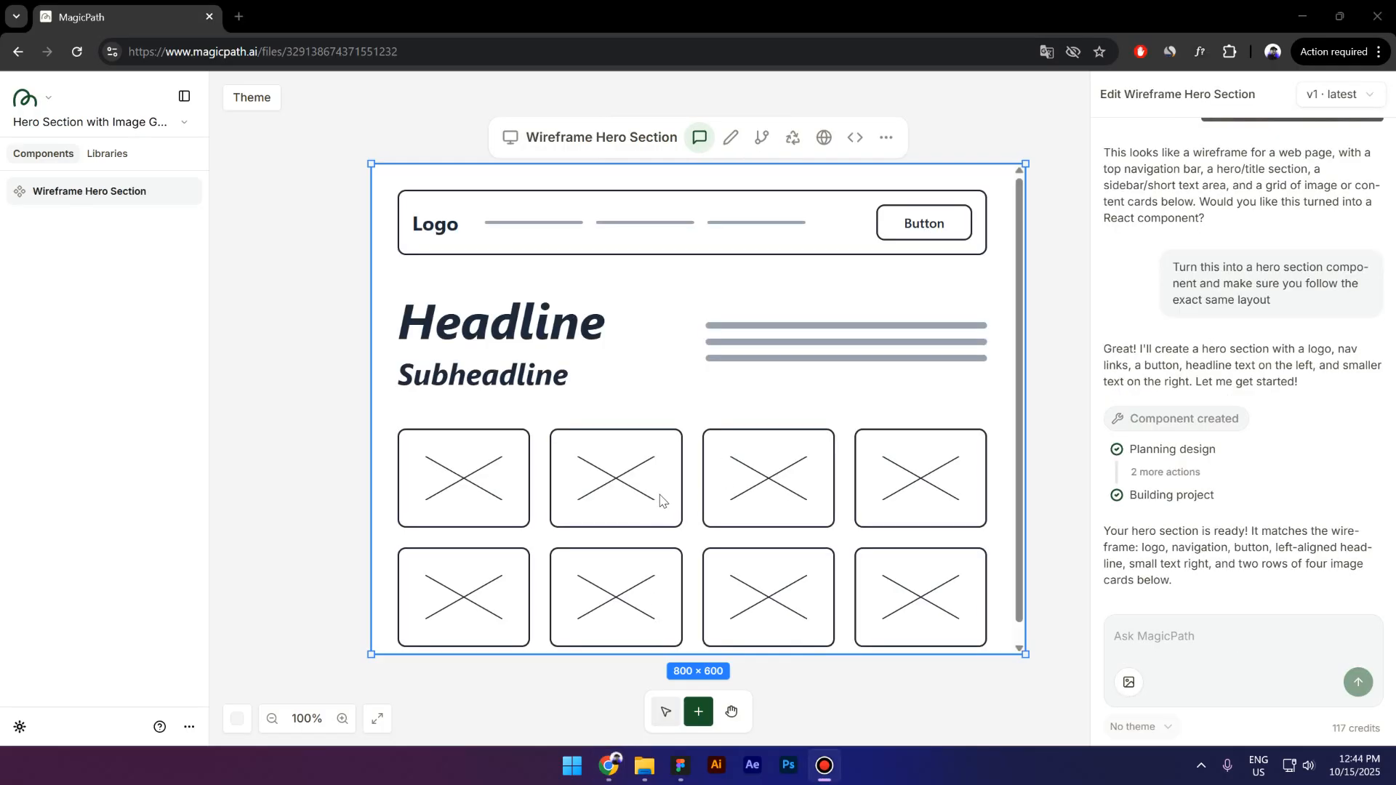
Send the prompt "i don't a wireframe, but a hero section with the same layout just use real content".
scroll(703, 414, down, 1)
scroll(695, 426, up, 1)
click(1191, 640)
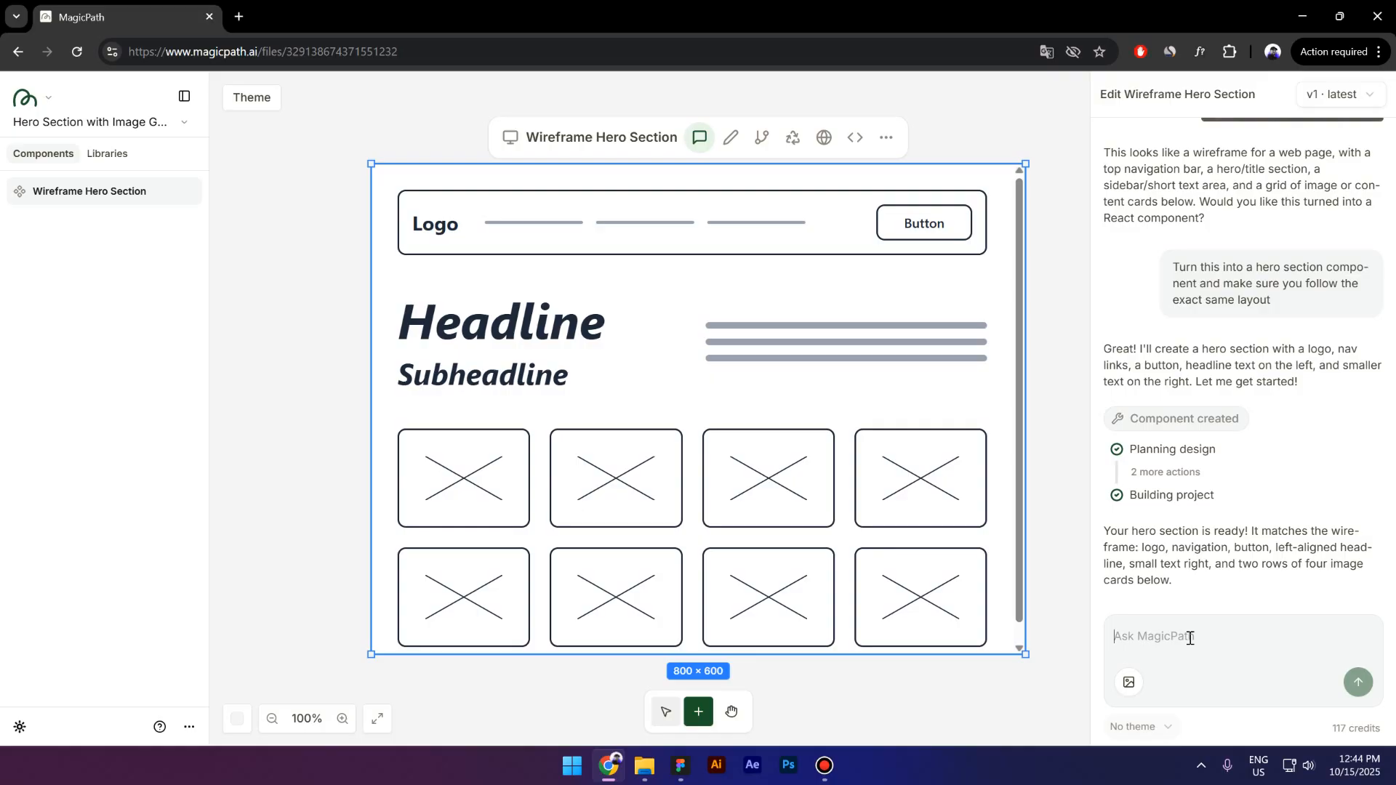
text(i don't a)
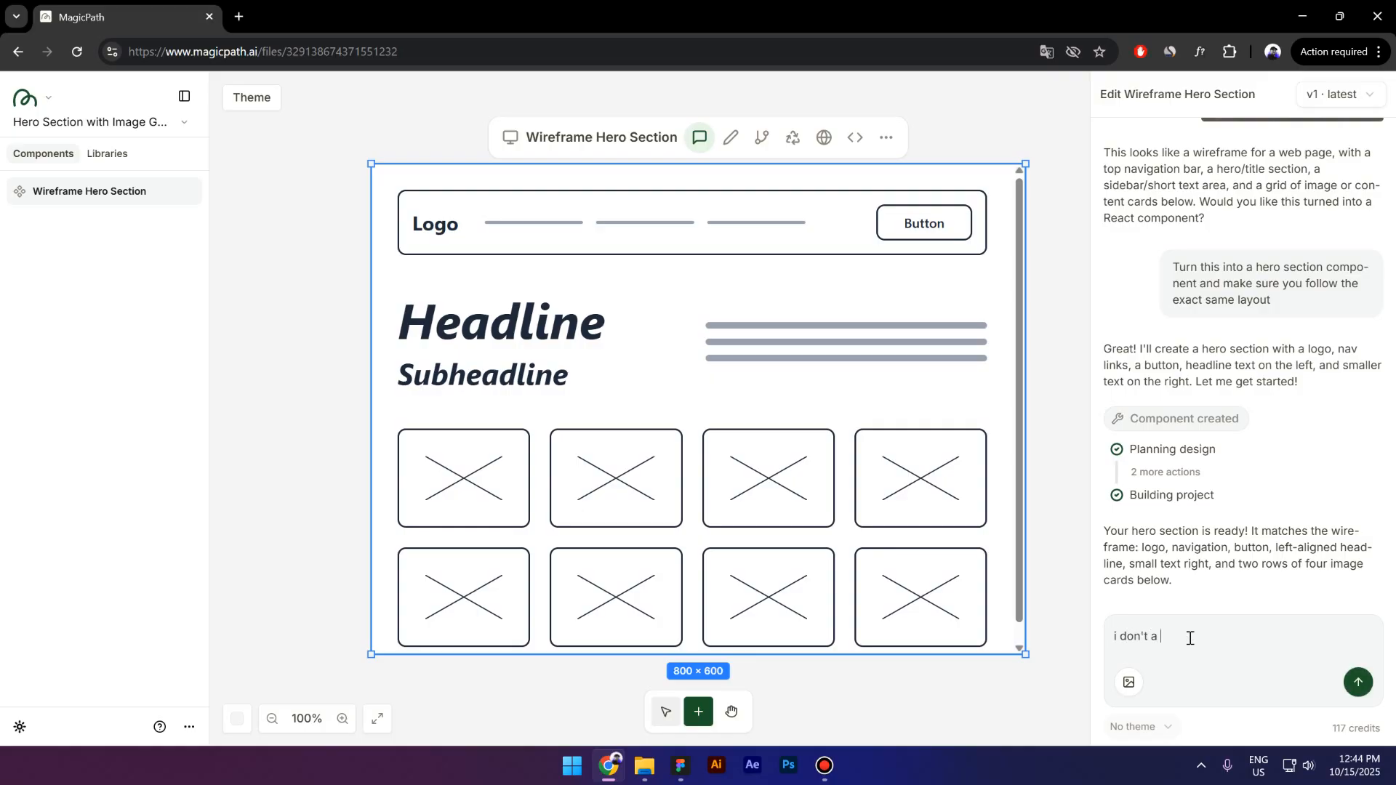
text( wireframe, but)
text(with the same layout just use real content)
key(Return)
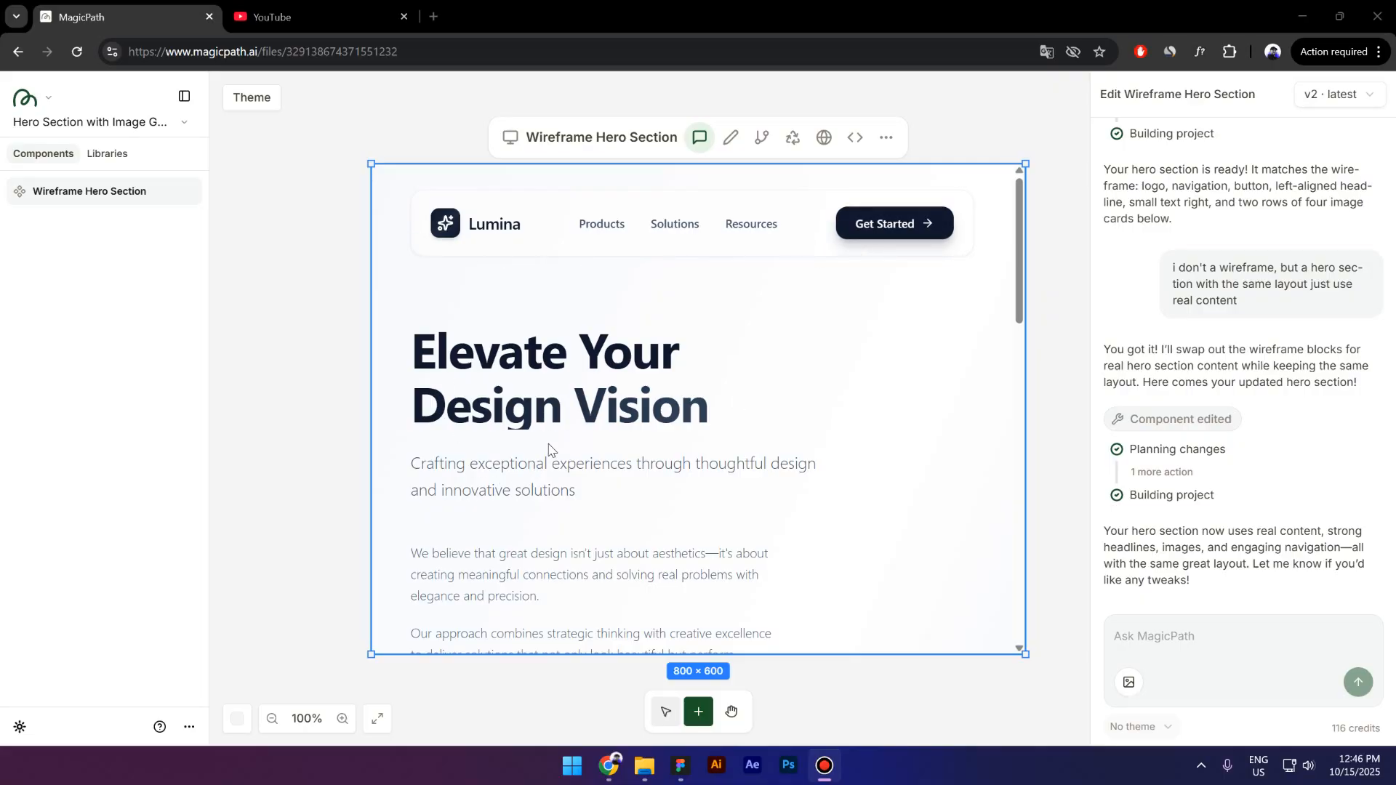
Edit the hero section's gallery and replace the living-room card's background with the image file Group 6475.
scroll(547, 454, down, 6)
scroll(547, 454, up, 5)
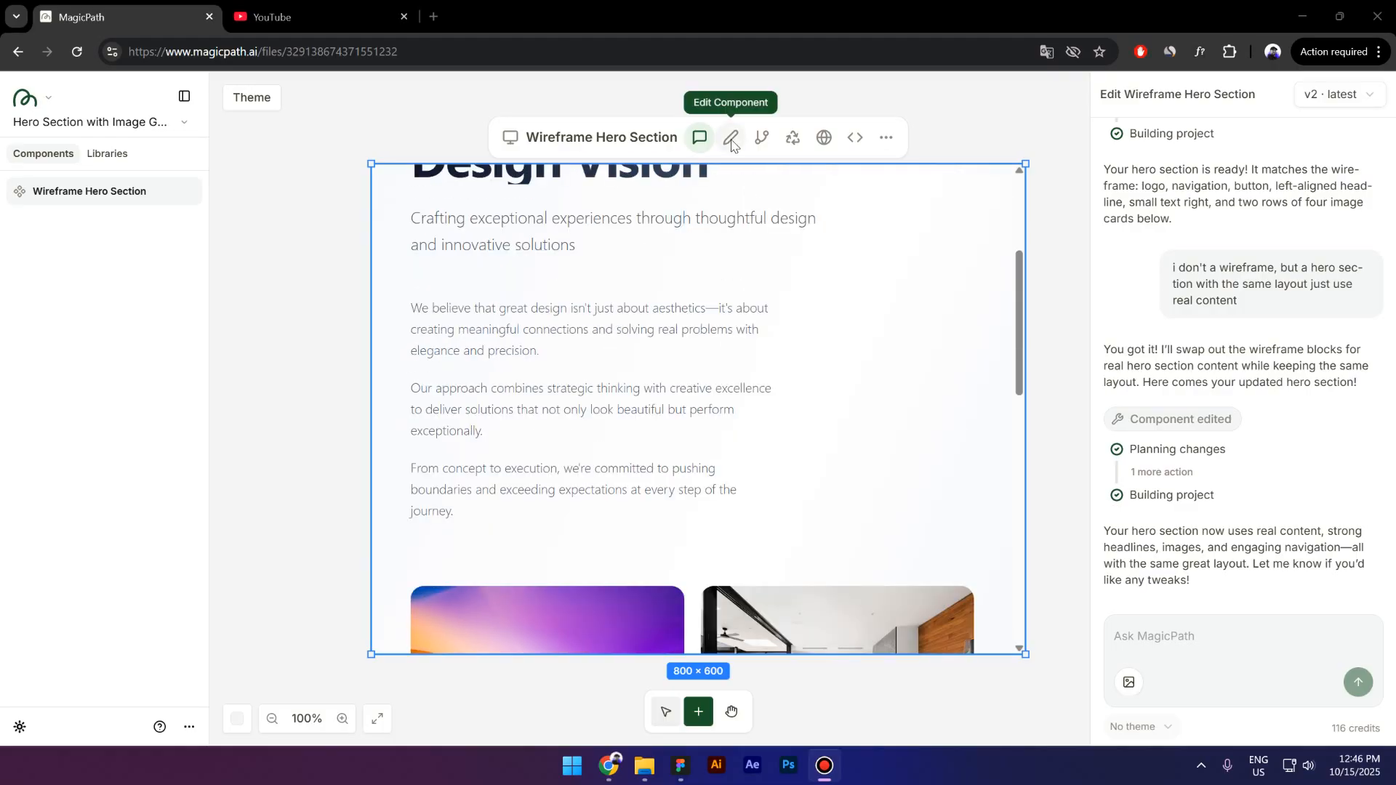
click(731, 138)
scroll(675, 419, down, 6)
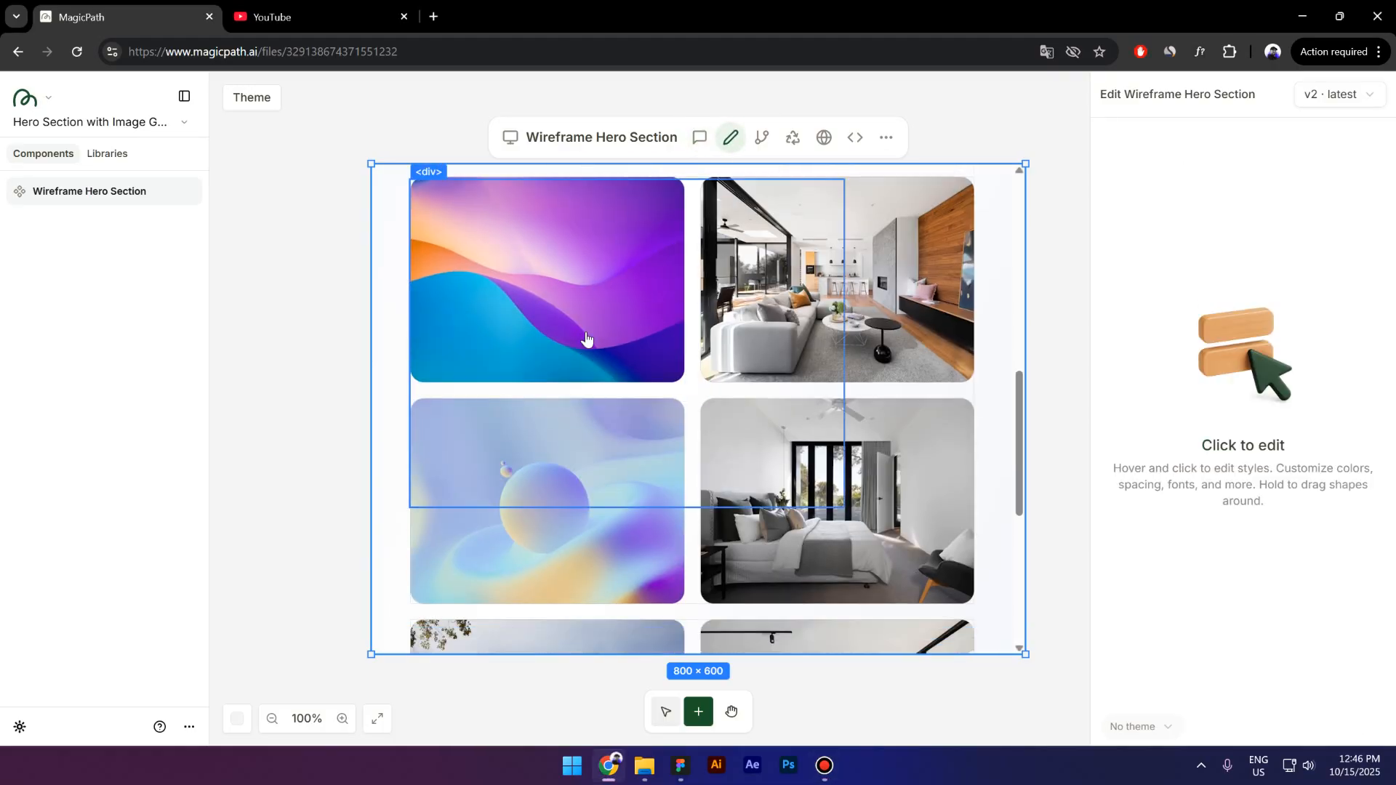
click(586, 318)
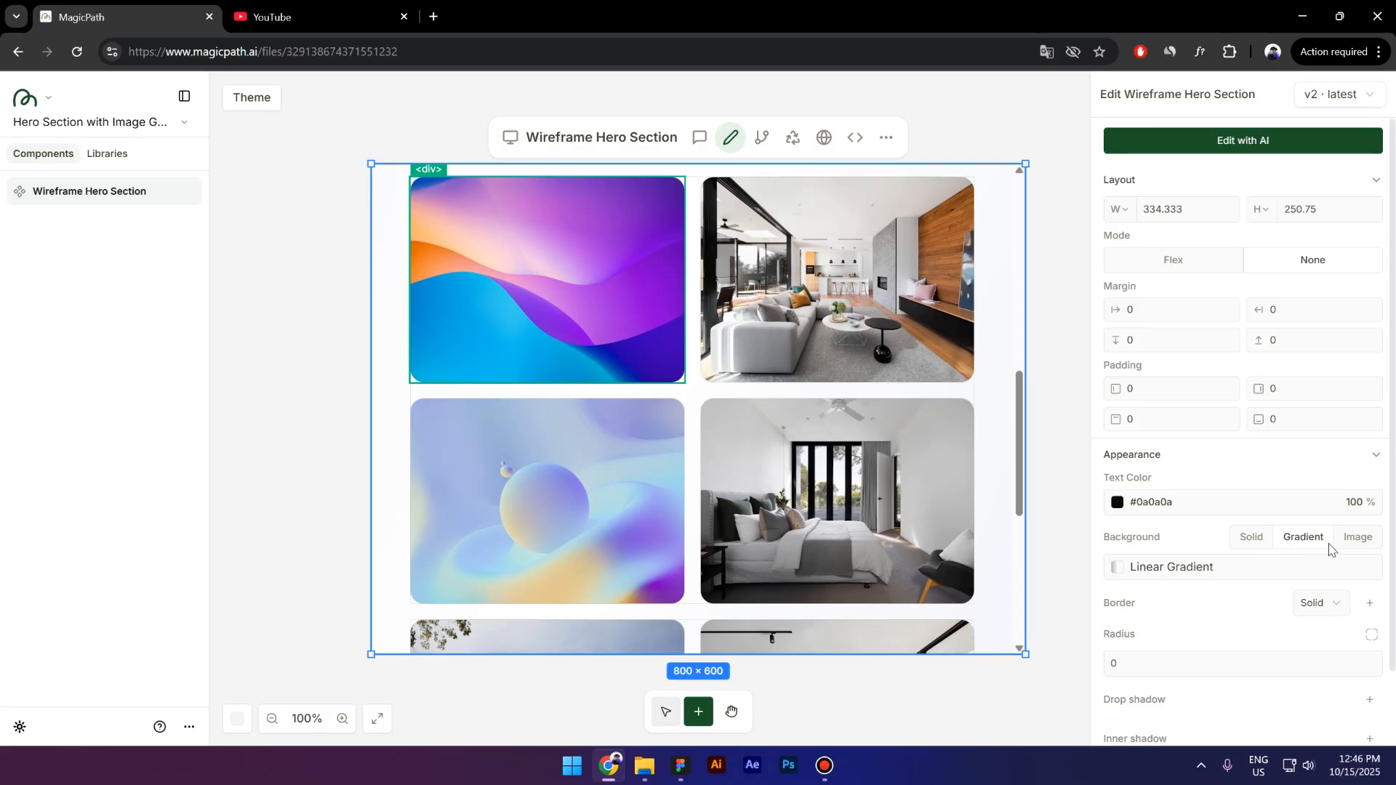
click(1357, 538)
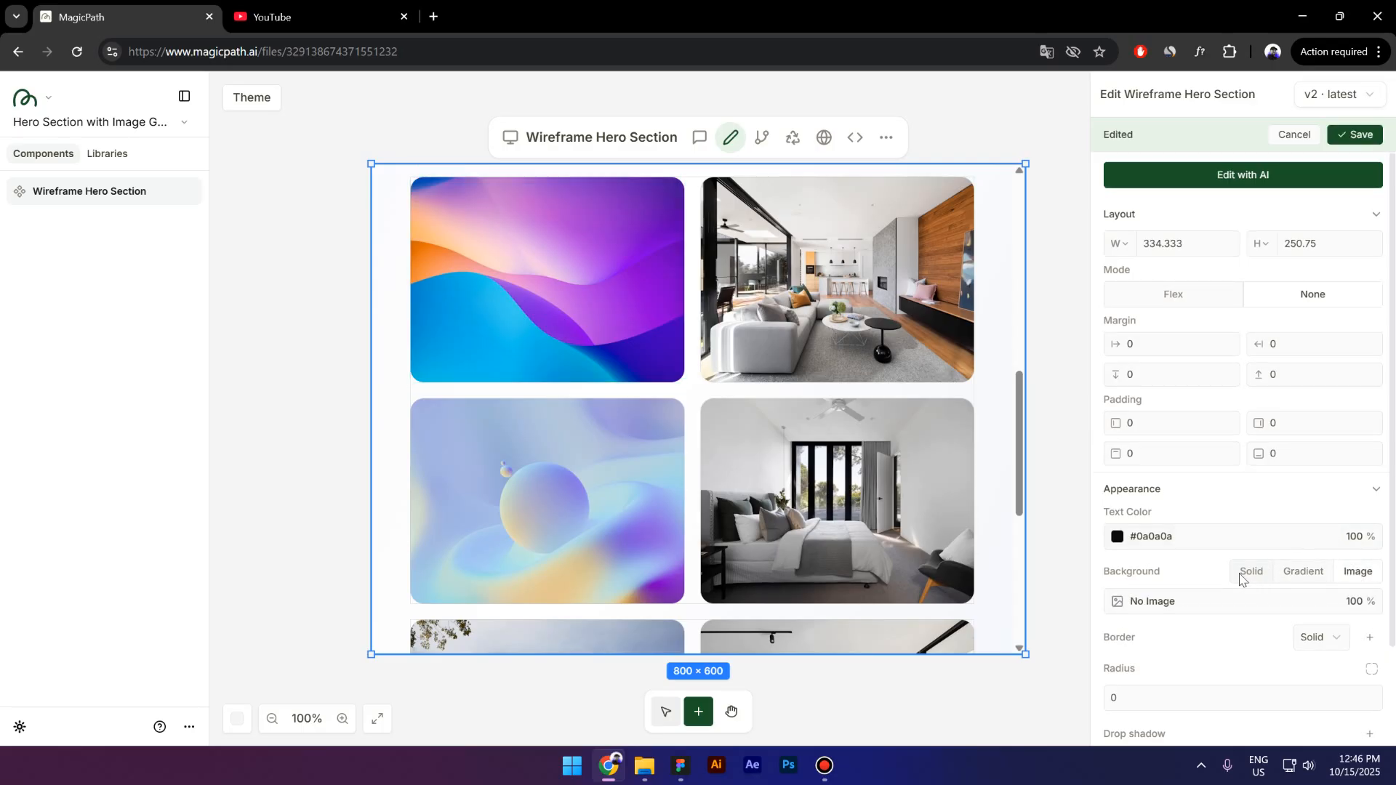
click(609, 320)
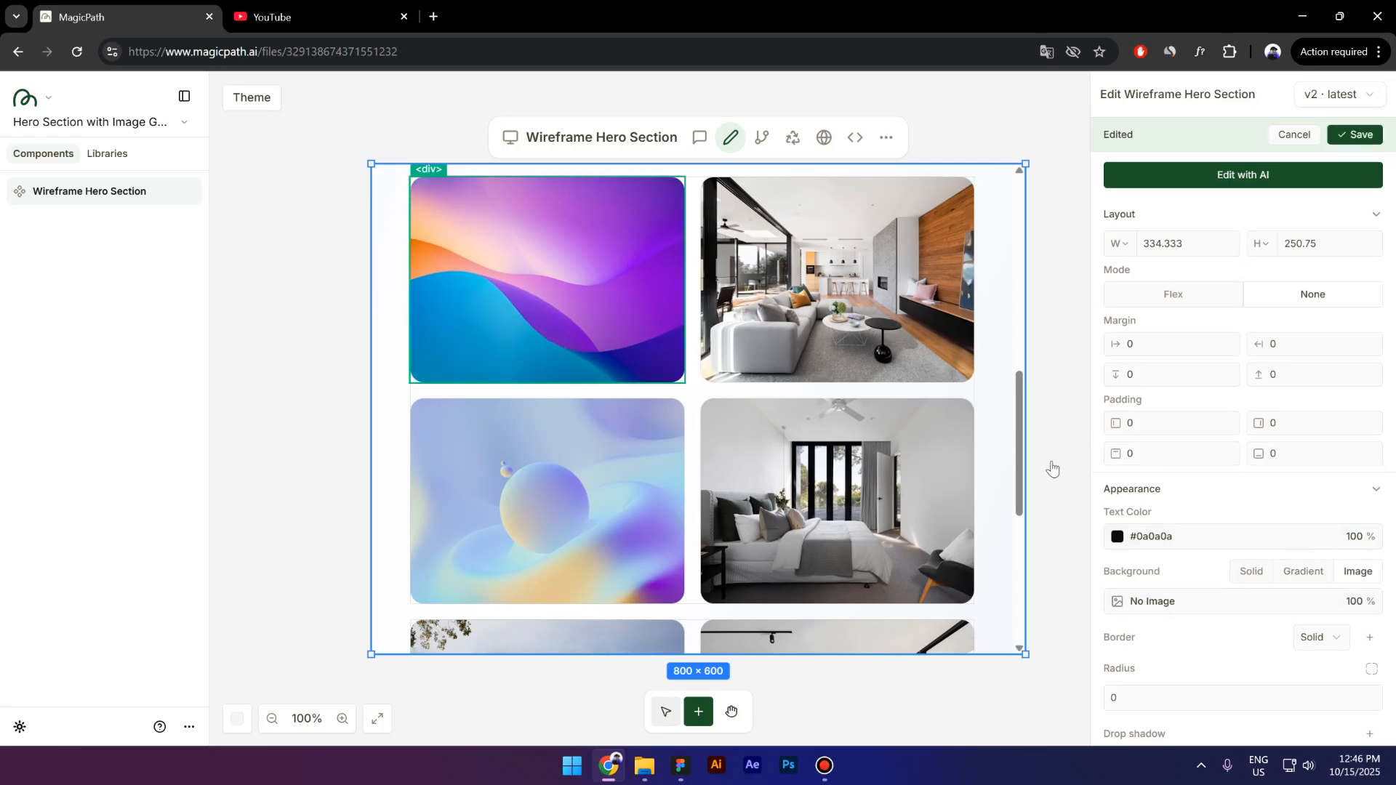
click(866, 369)
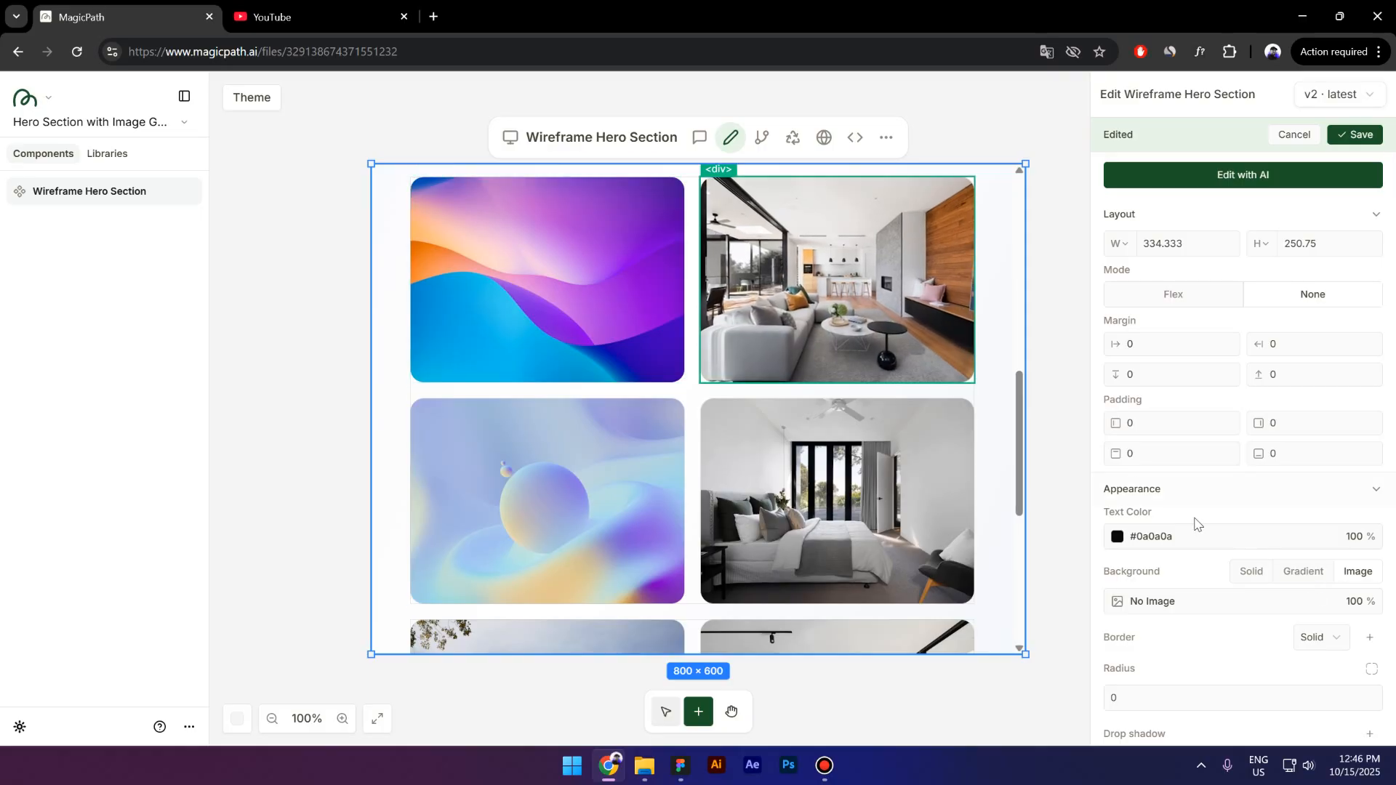
click(1217, 608)
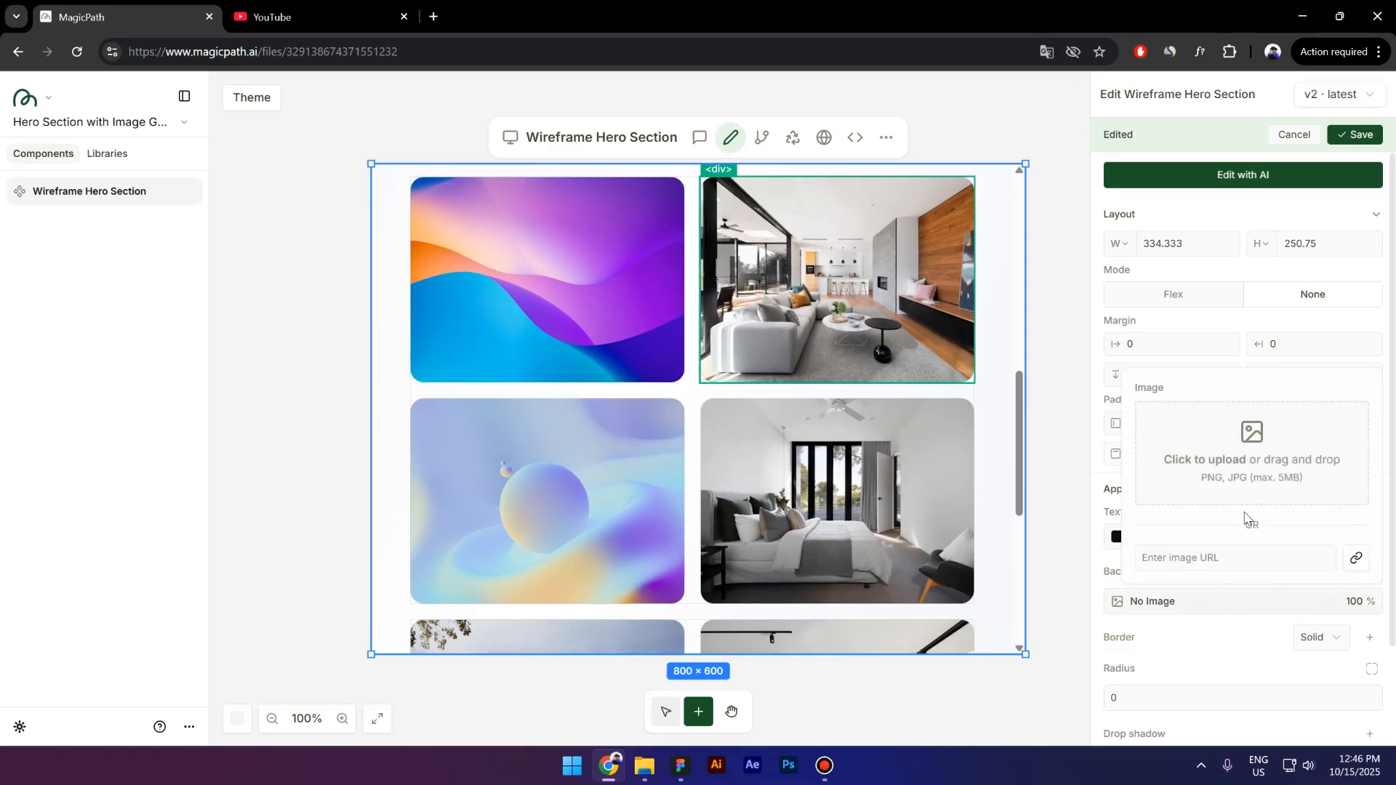
click(1251, 445)
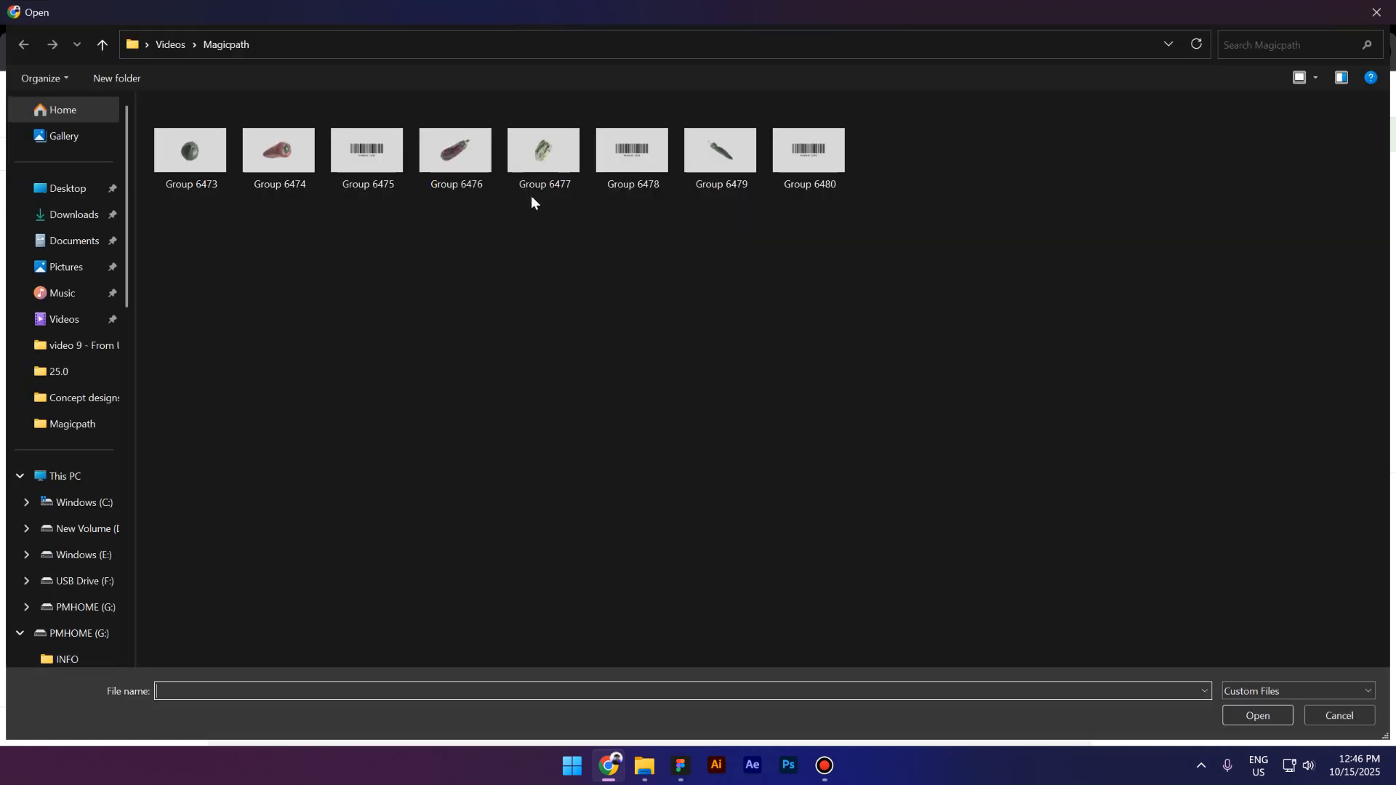
click(387, 156)
double_click(387, 156)
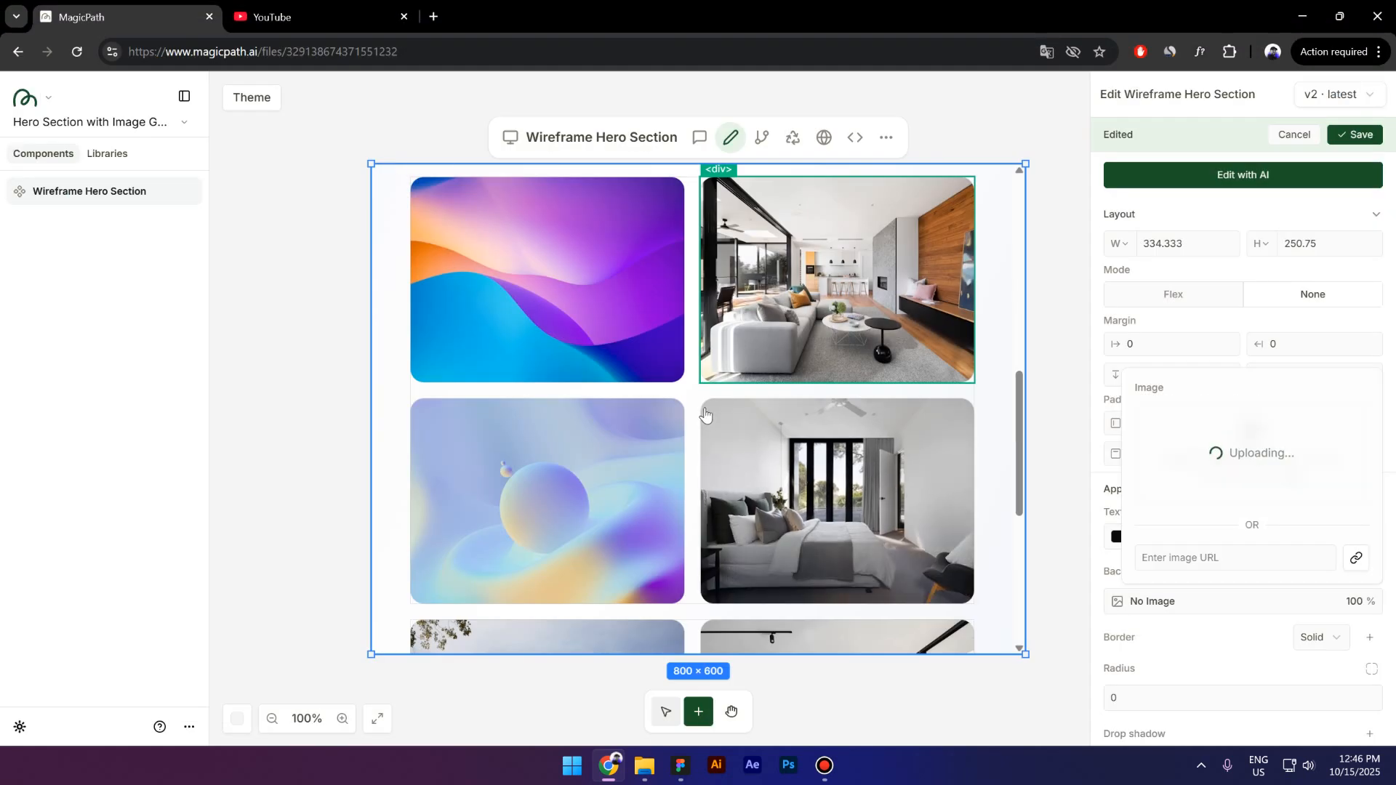
Replace the background of the house exterior card in the gallery with the image file Group 6476.
scroll(727, 473, down, 4)
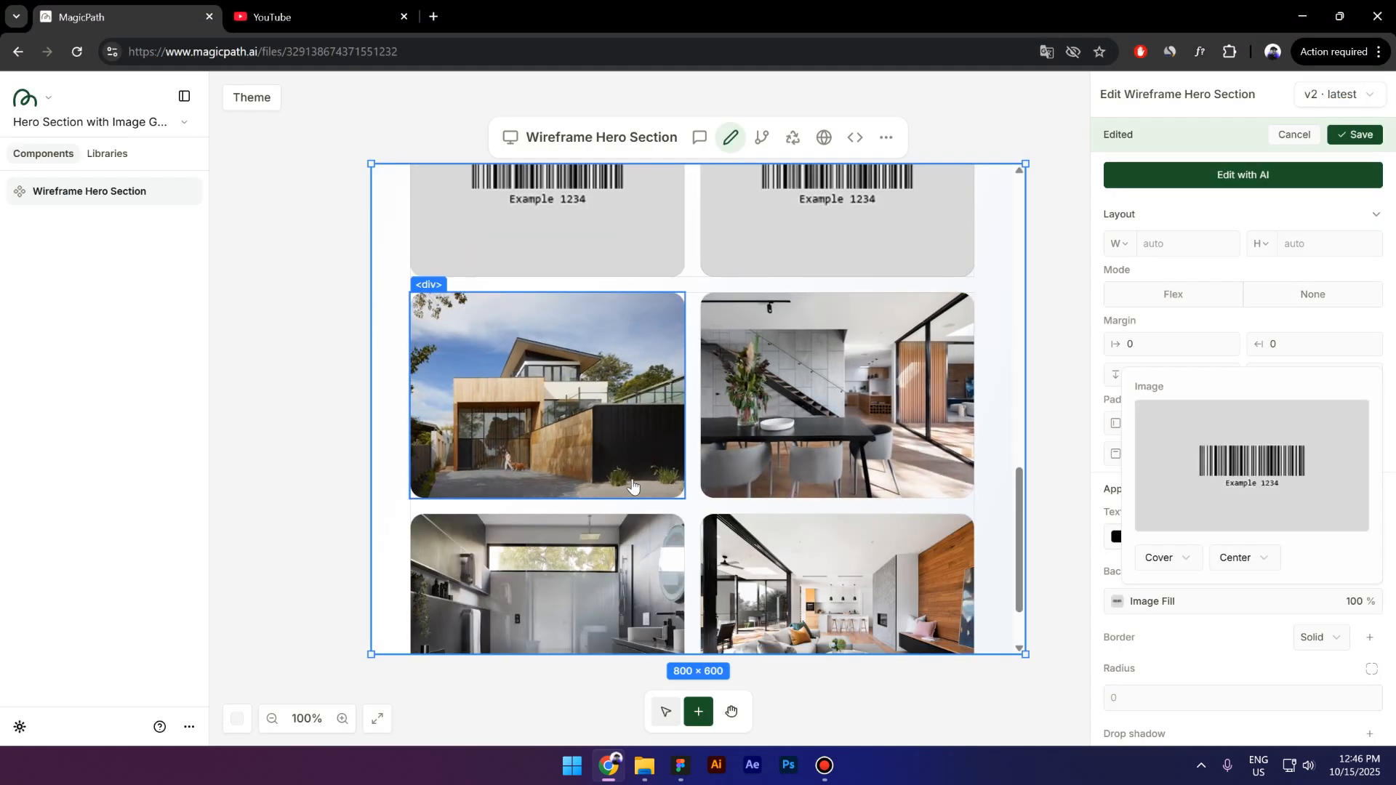
scroll(632, 483, up, 8)
scroll(631, 486, down, 6)
scroll(631, 486, up, 3)
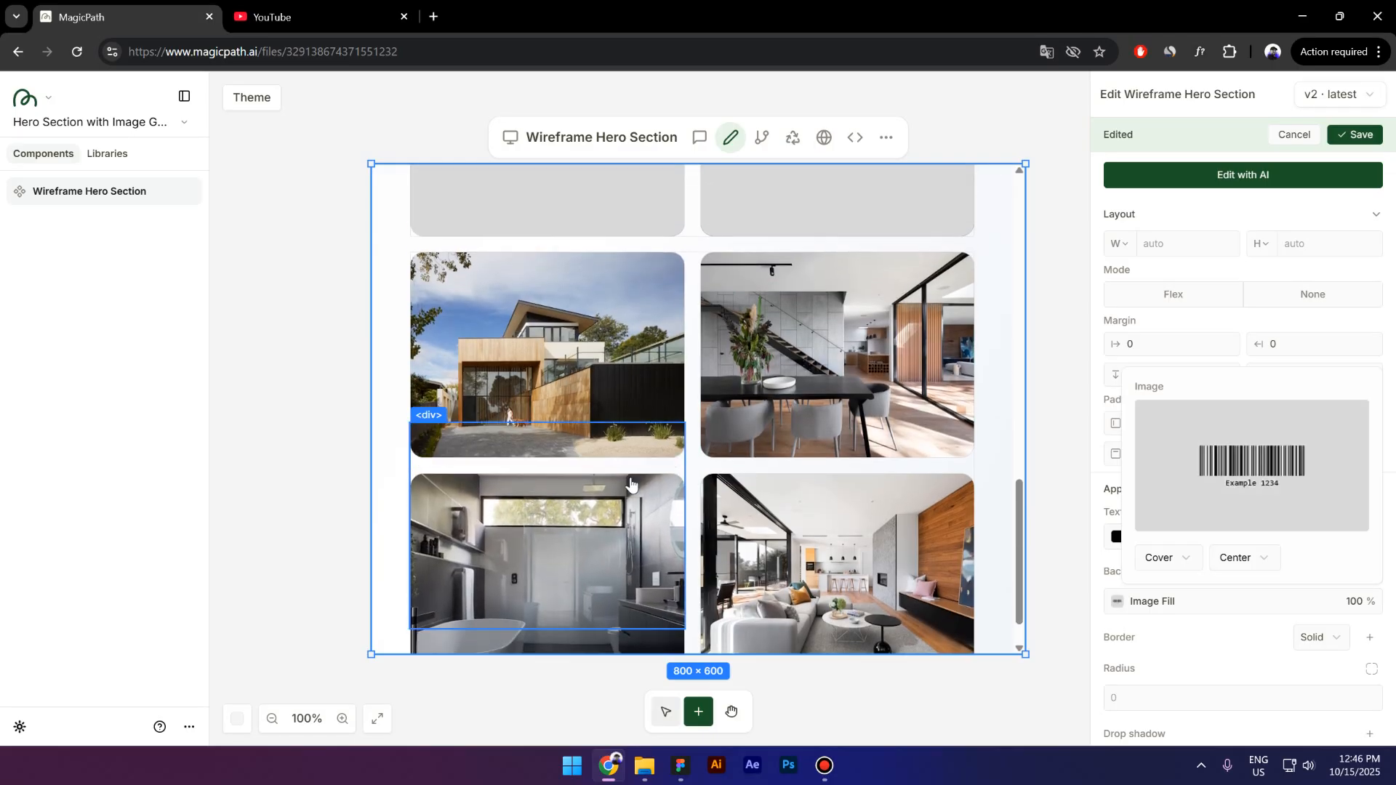
click(495, 397)
click(1357, 572)
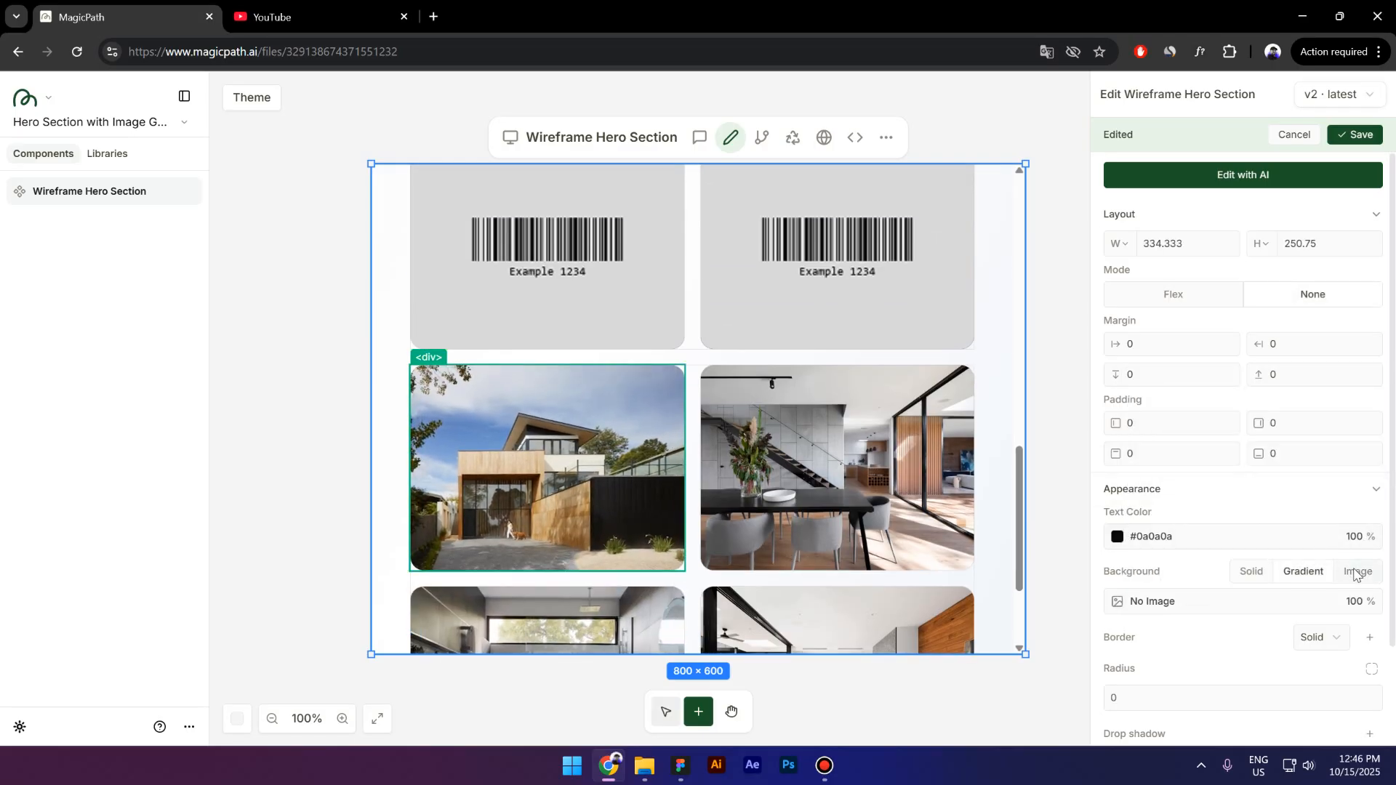
click(1244, 602)
click(1250, 458)
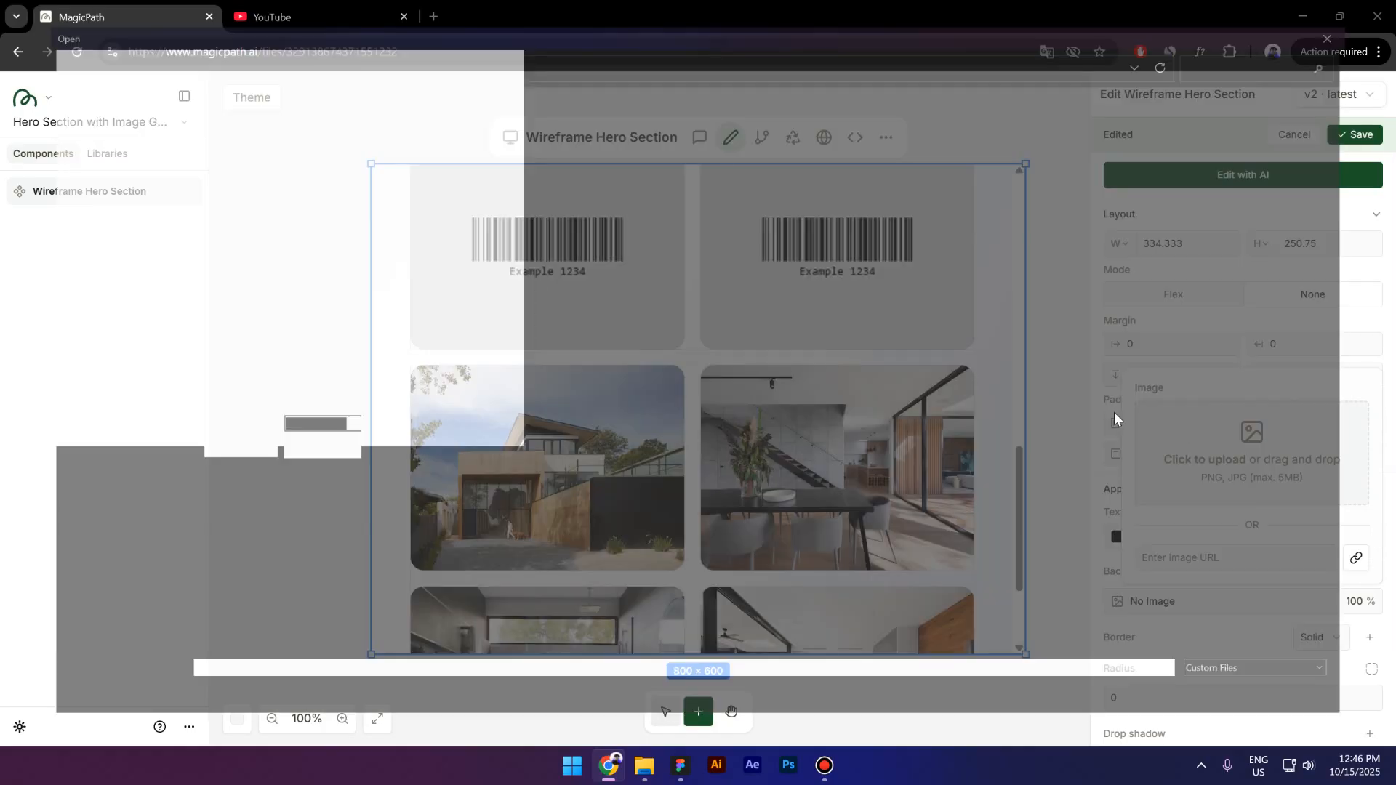
click(453, 150)
double_click(451, 150)
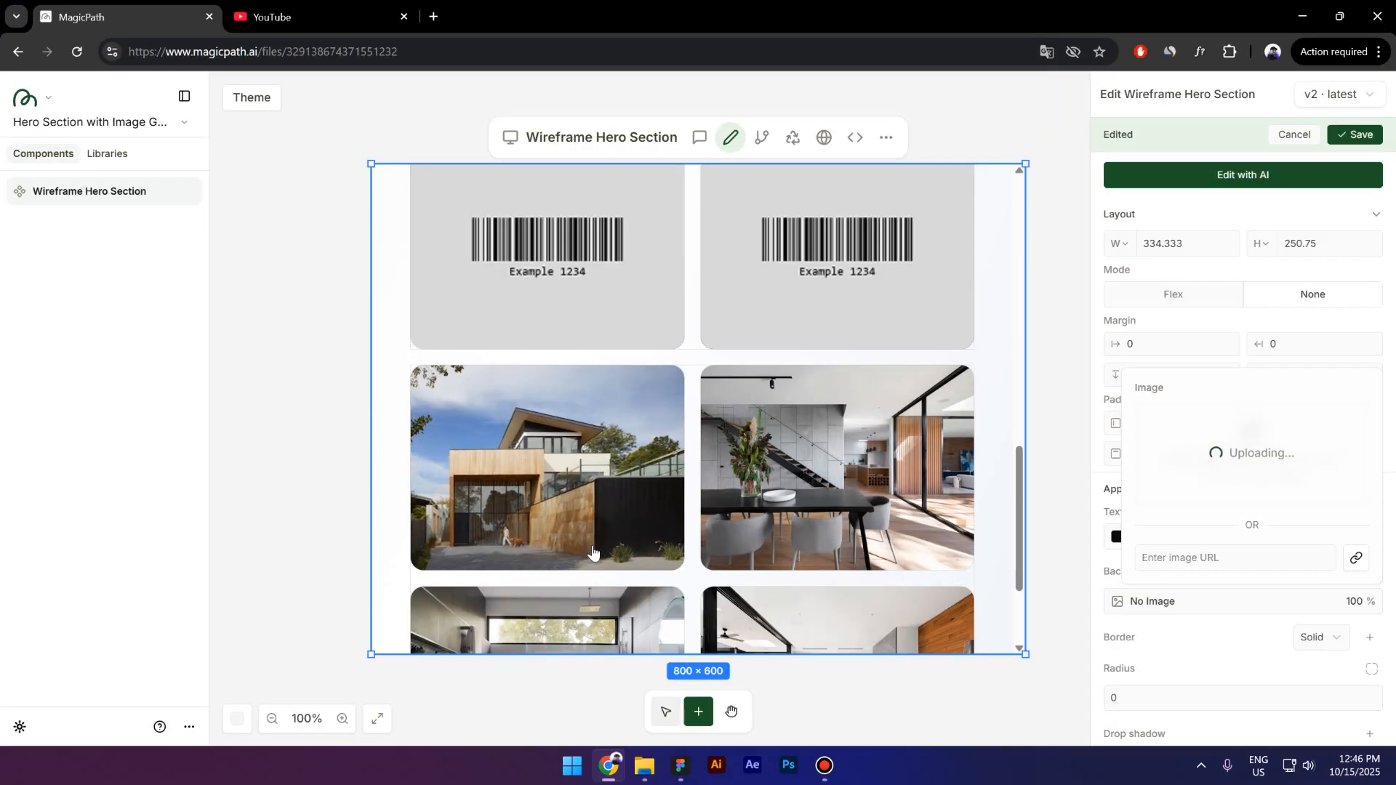
Save the gallery image edits made to the hero section component.
scroll(594, 528, up, 10)
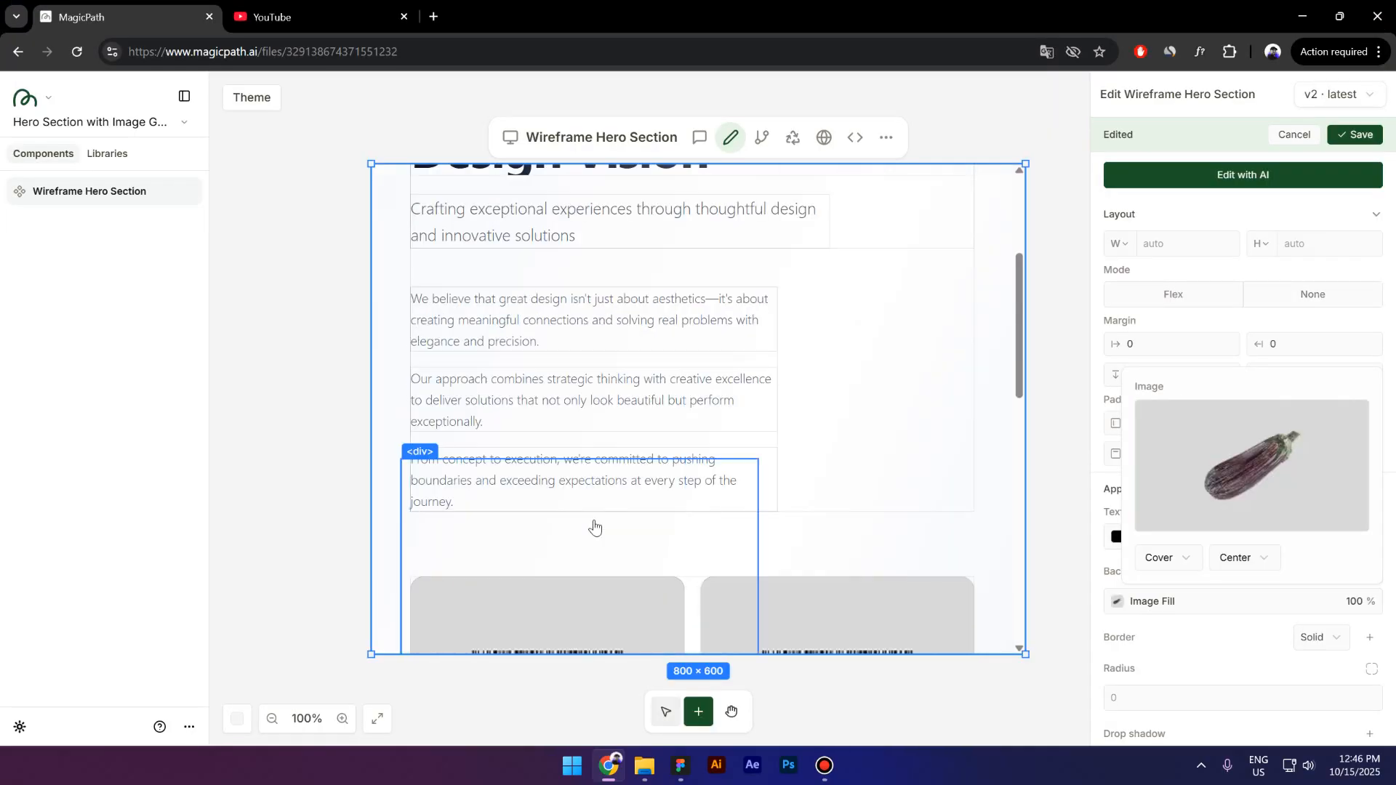
scroll(594, 526, down, 4)
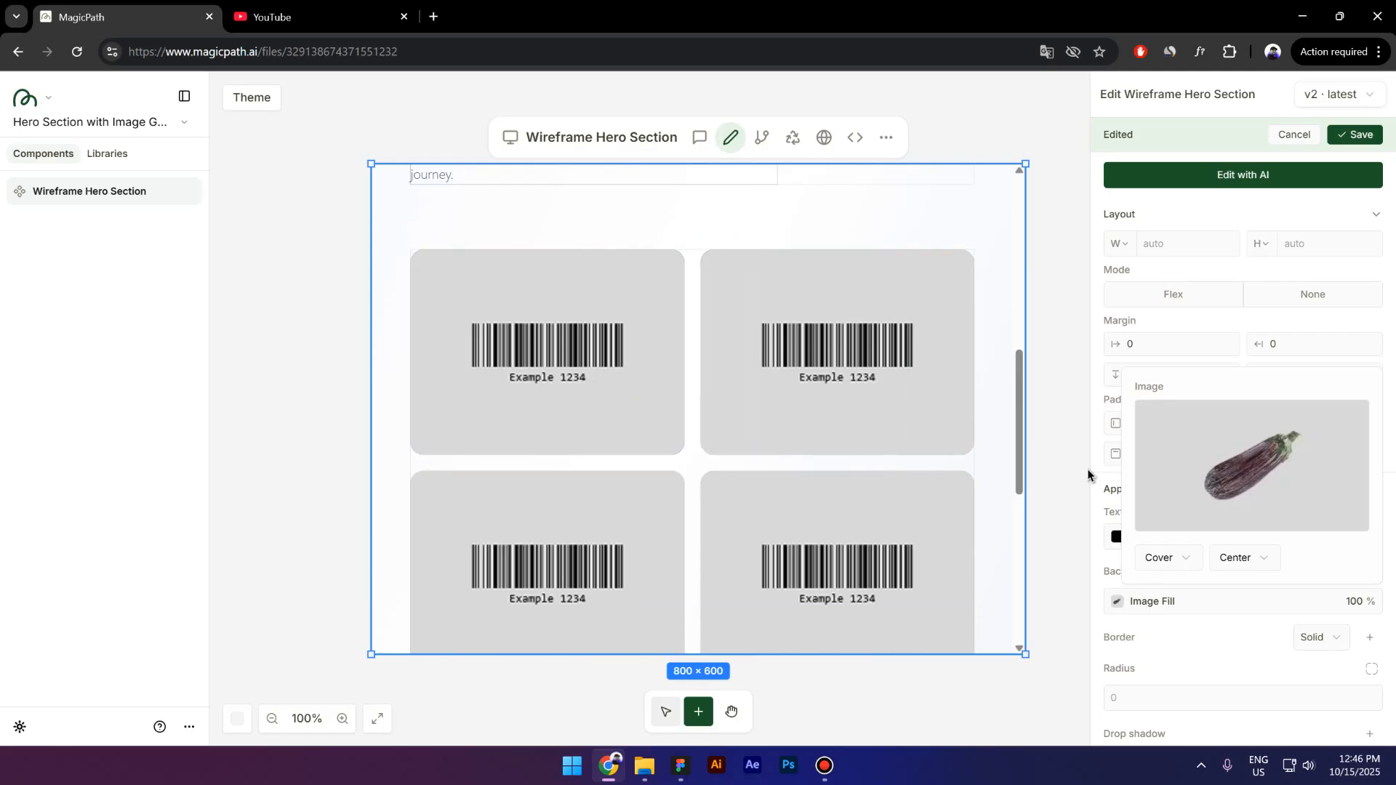
click(1349, 136)
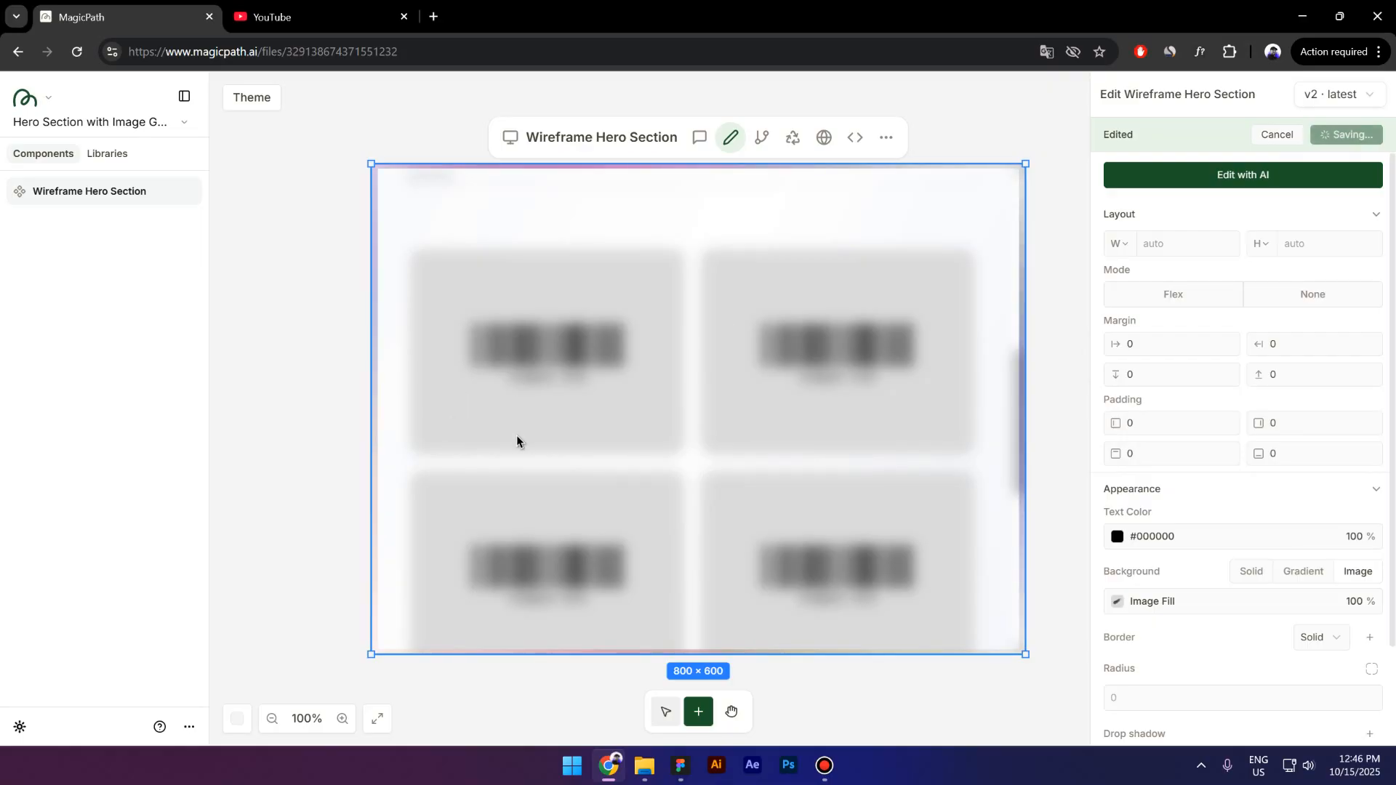
Prompt the chat to unlink the image gallery for individual uploads, explaining that one image applies to 4 other cards and should apply to only one card.
click(700, 137)
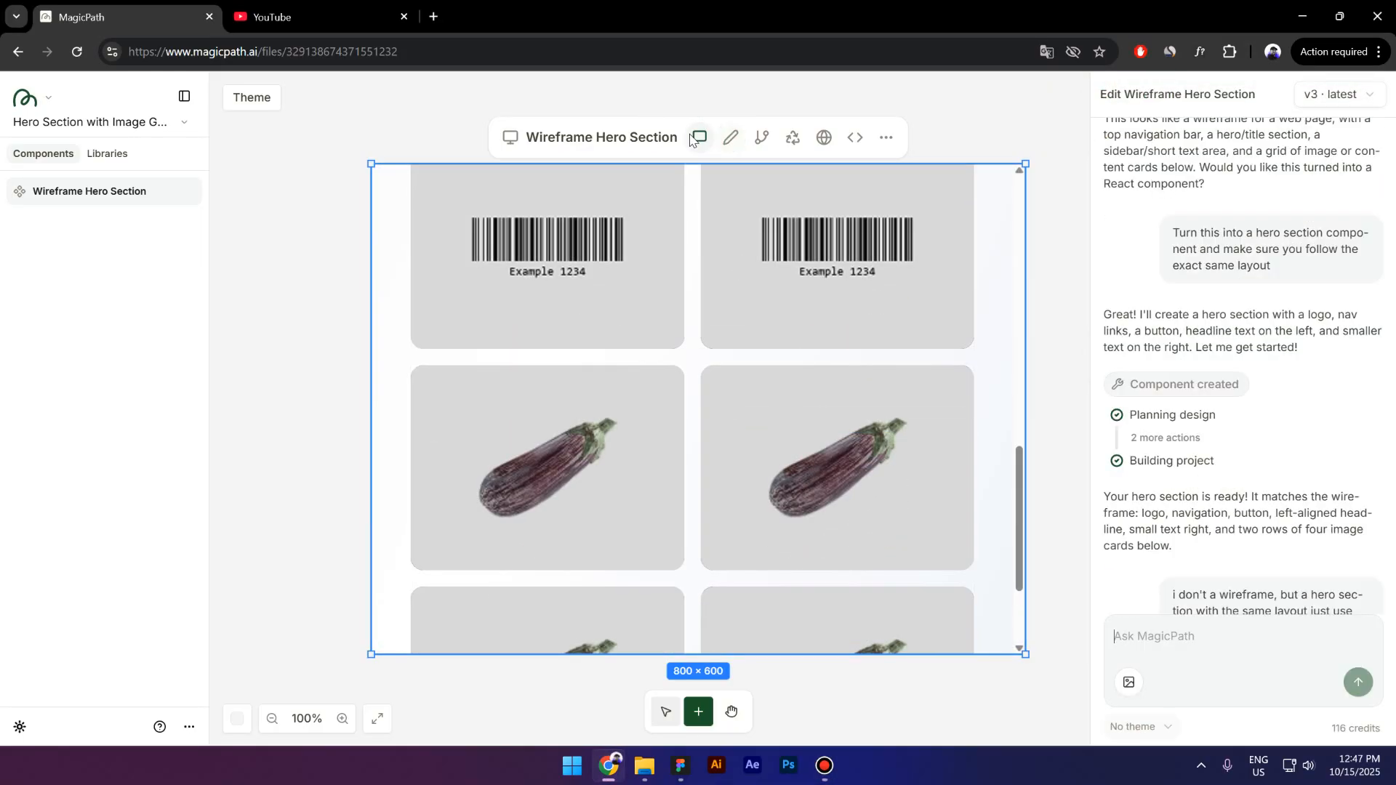
scroll(865, 495, down, 10)
click(1170, 635)
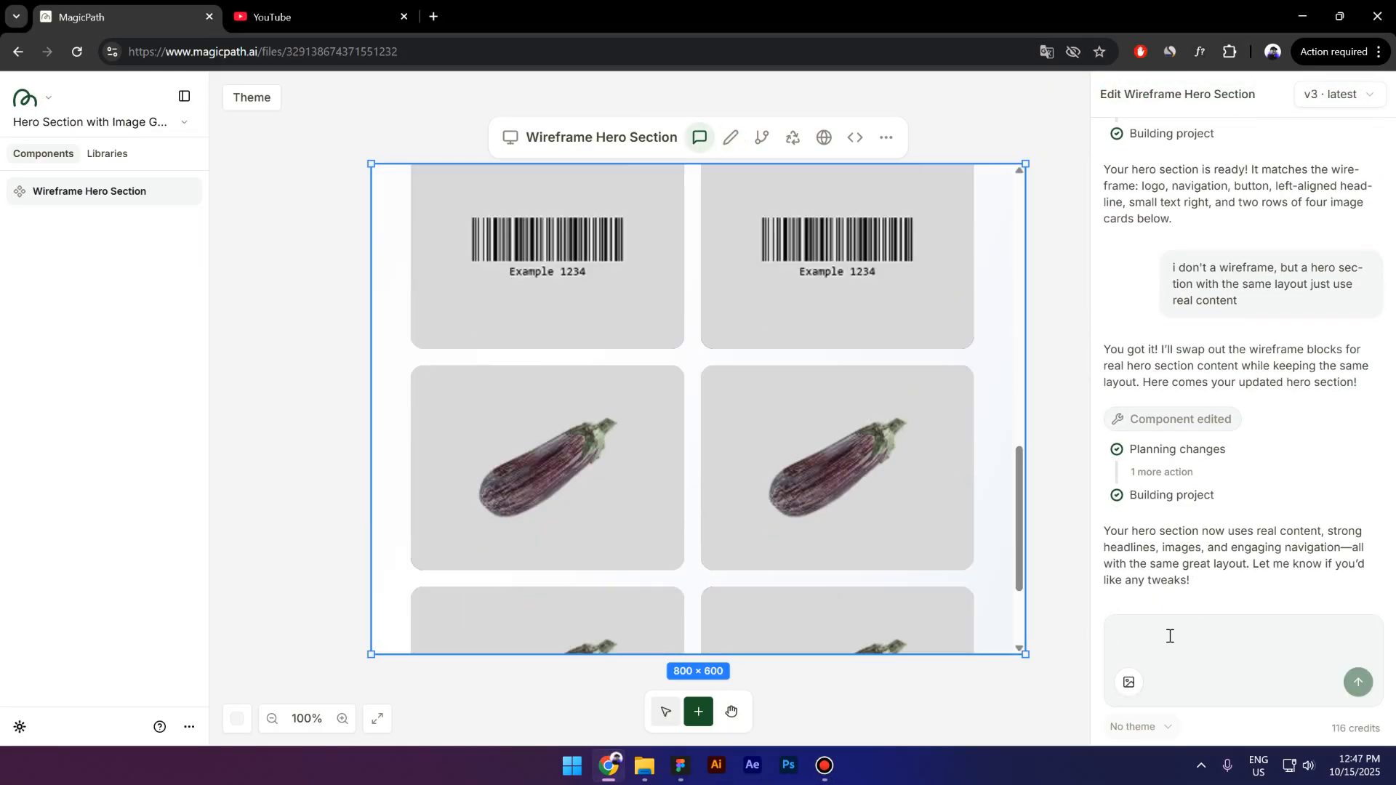
text(unlink the image)
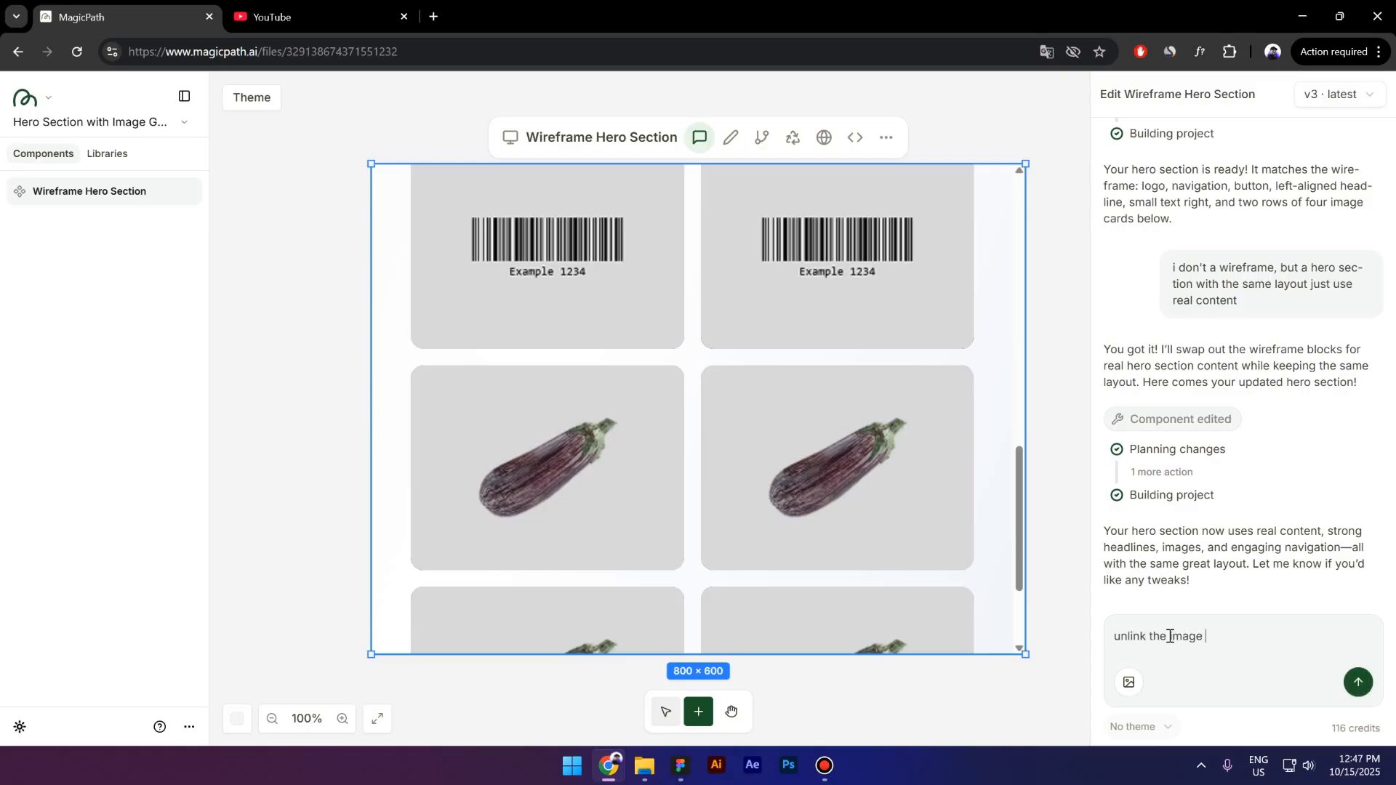
text( gallery so that i can upload individual)
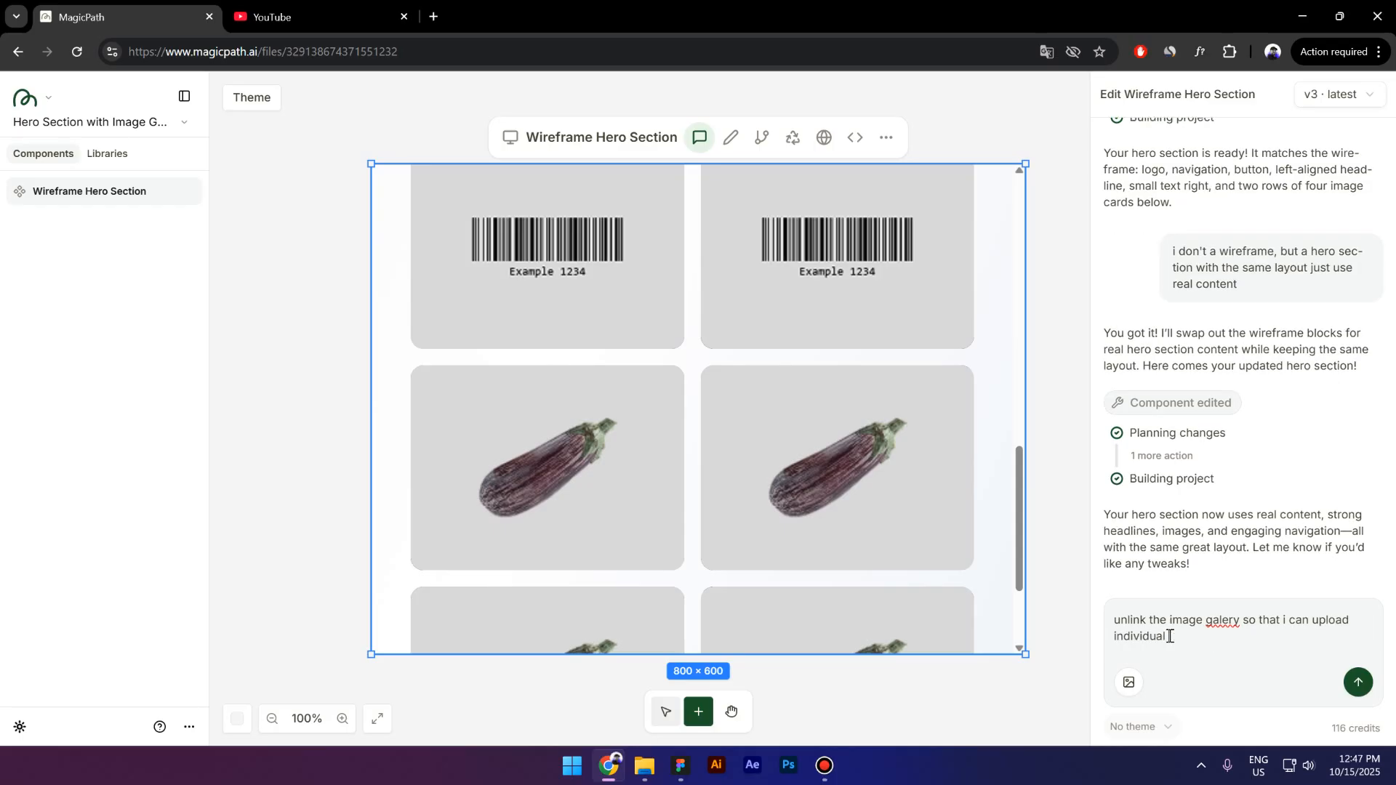
text( images. Right now, when i upload one image it applies to the)
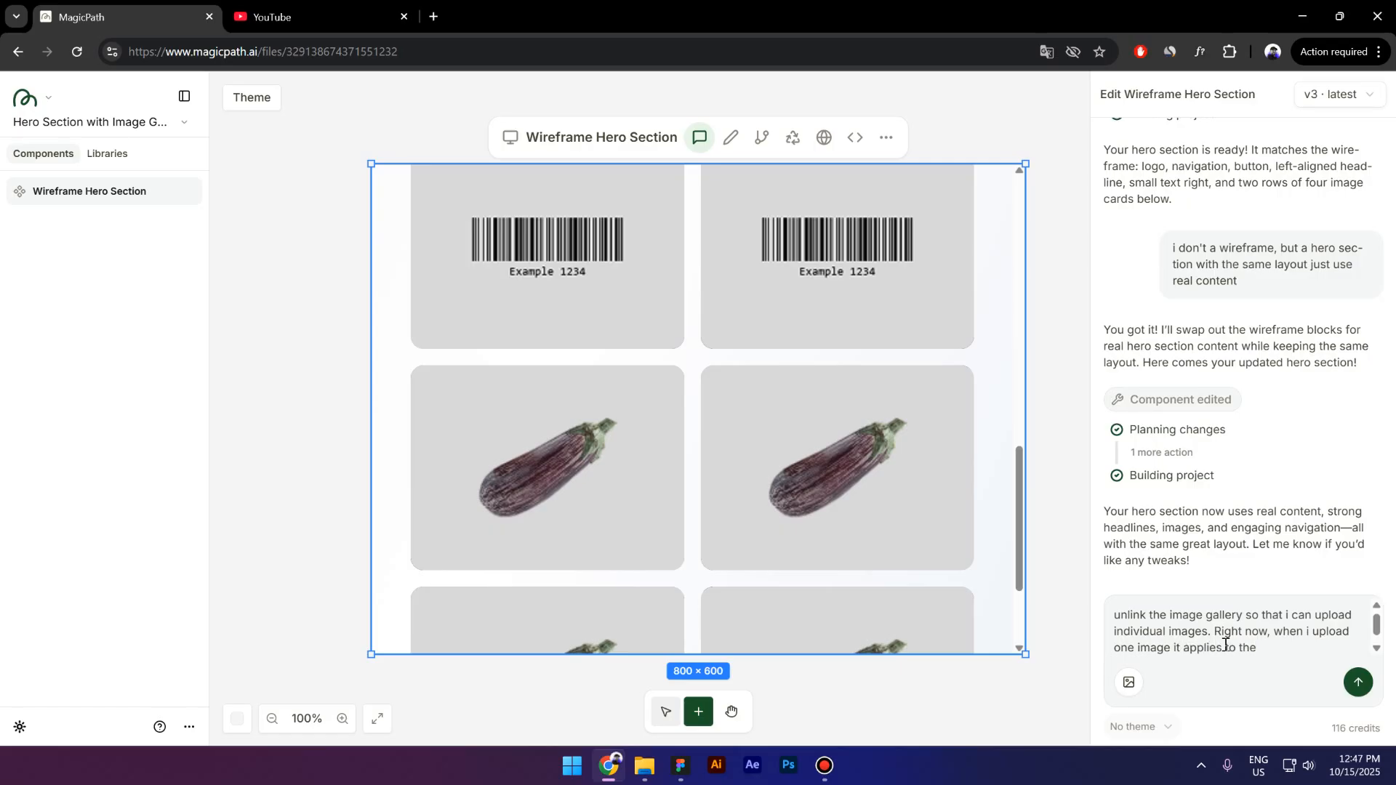
text( 4 other cards, and i want )
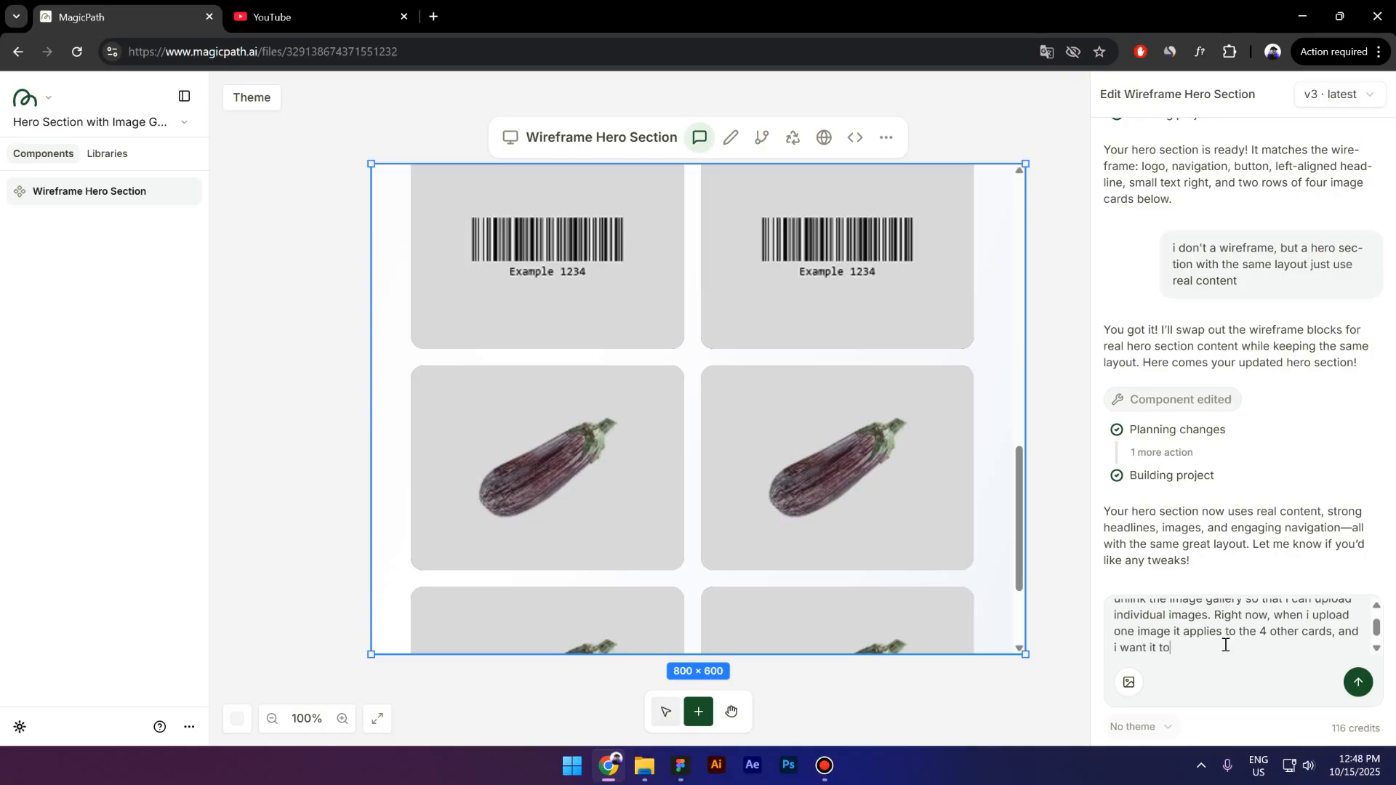
text(it to apply)
key(BackSpace)
key(BackSpace)
text(ply to only one card)
key(Return)
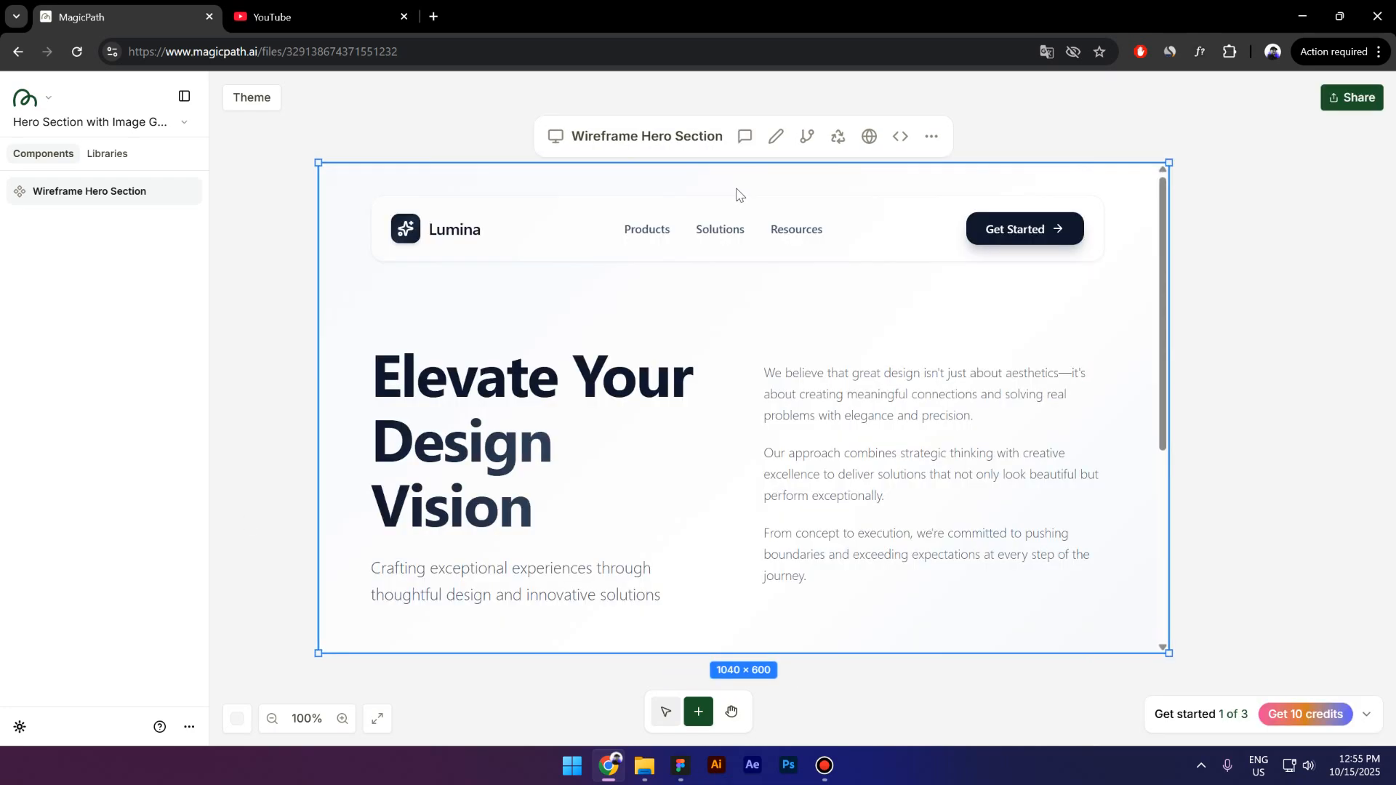
Edit the hero section and delete the overlay element covering each card in the gallery's top row.
click(776, 136)
scroll(730, 396, down, 5)
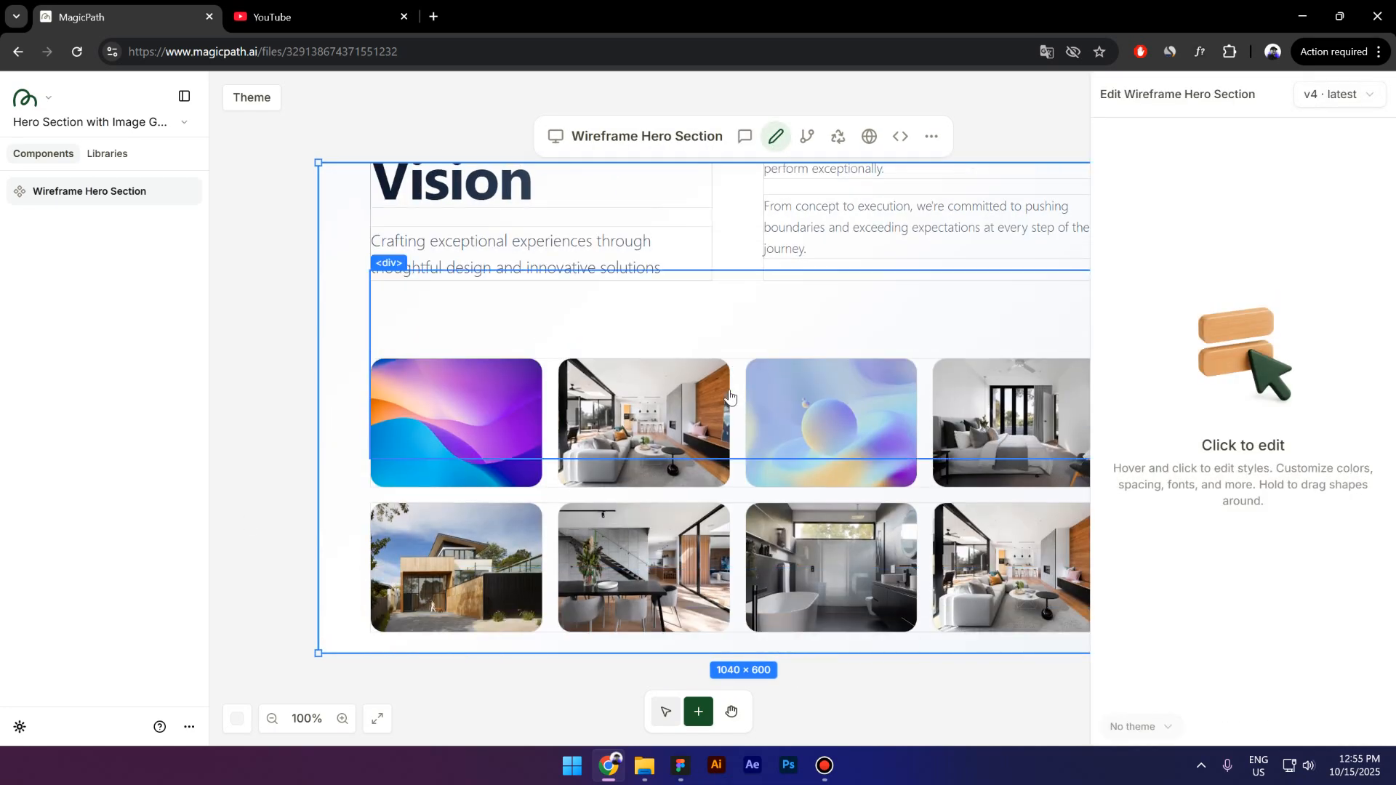
click(461, 422)
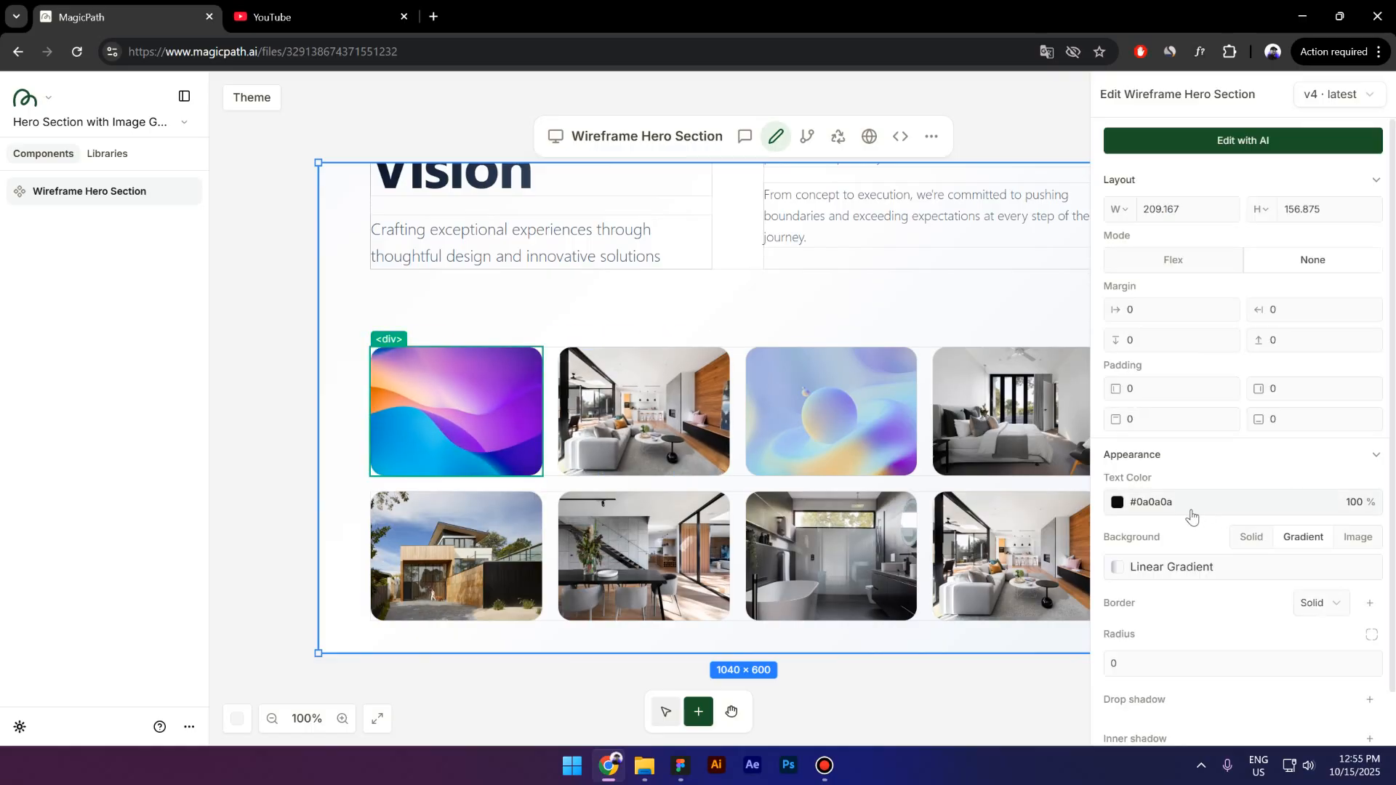
scroll(1284, 579, down, 1)
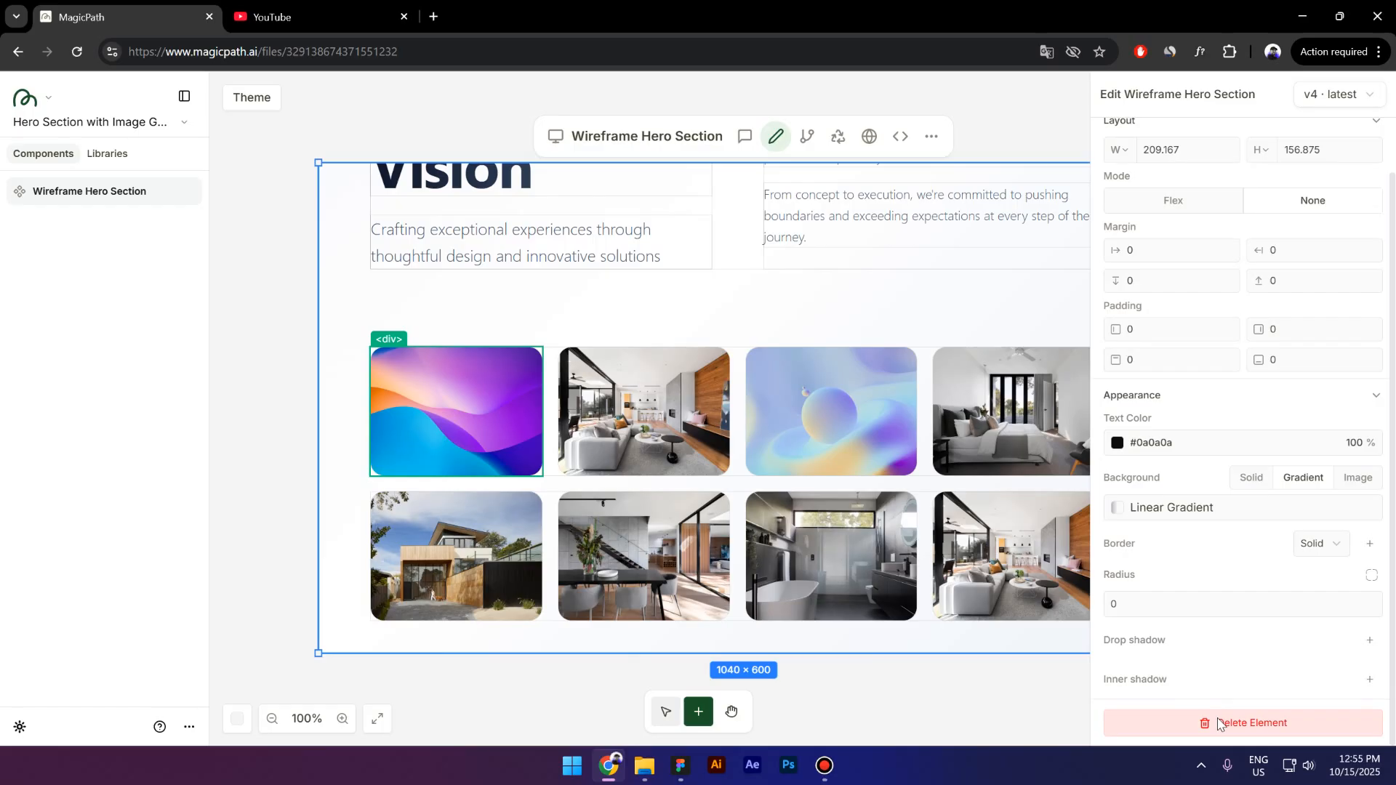
click(1219, 724)
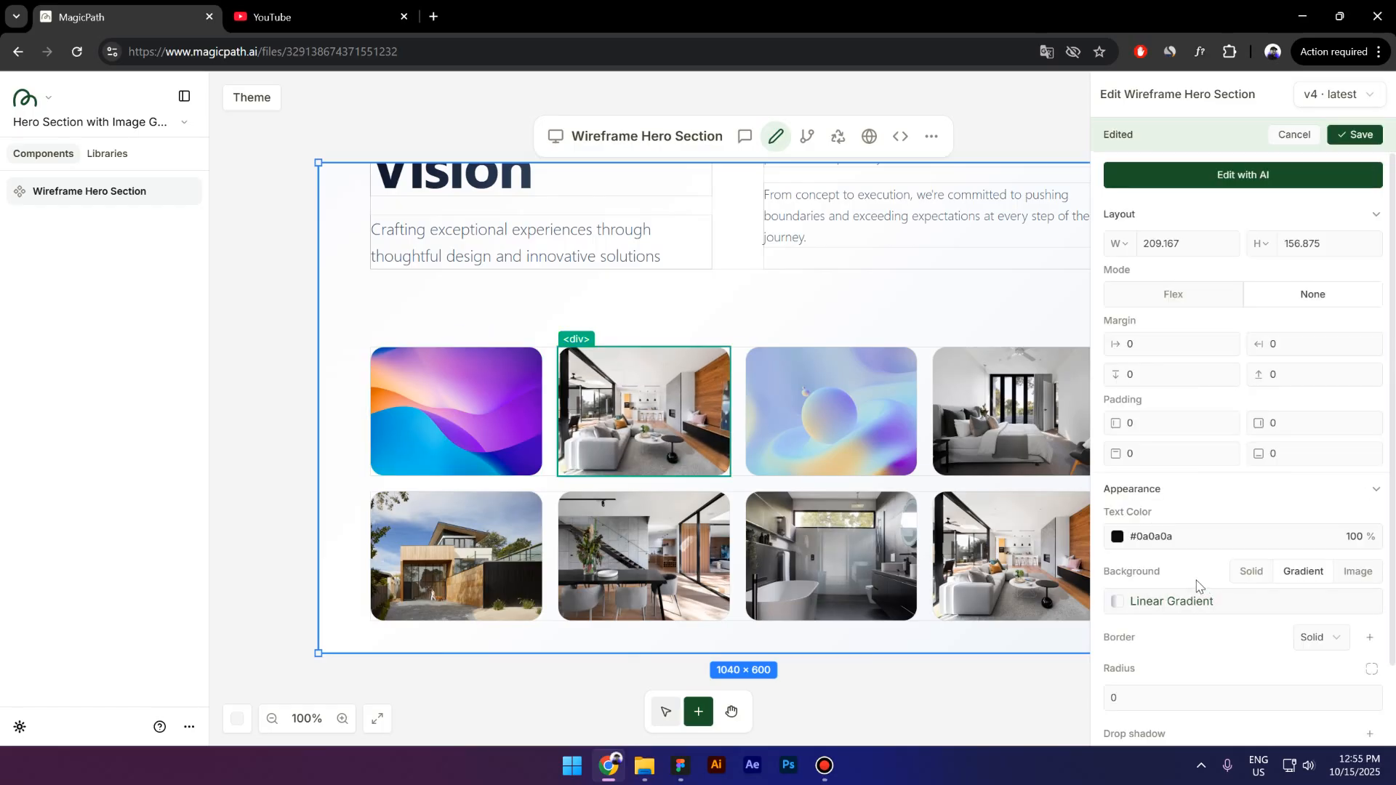
scroll(1199, 586, down, 1)
click(1197, 720)
click(849, 409)
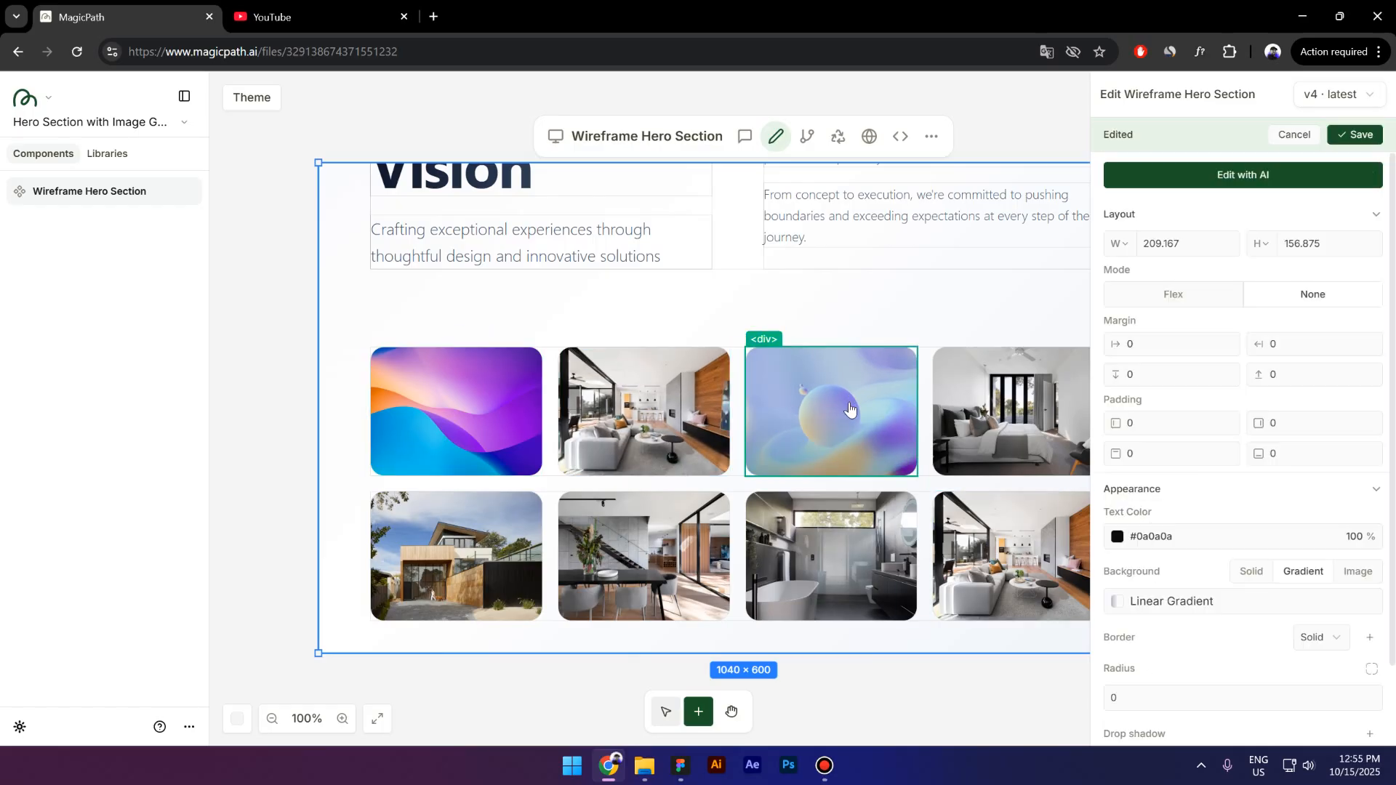
scroll(1302, 608, down, 1)
click(1248, 720)
click(1017, 397)
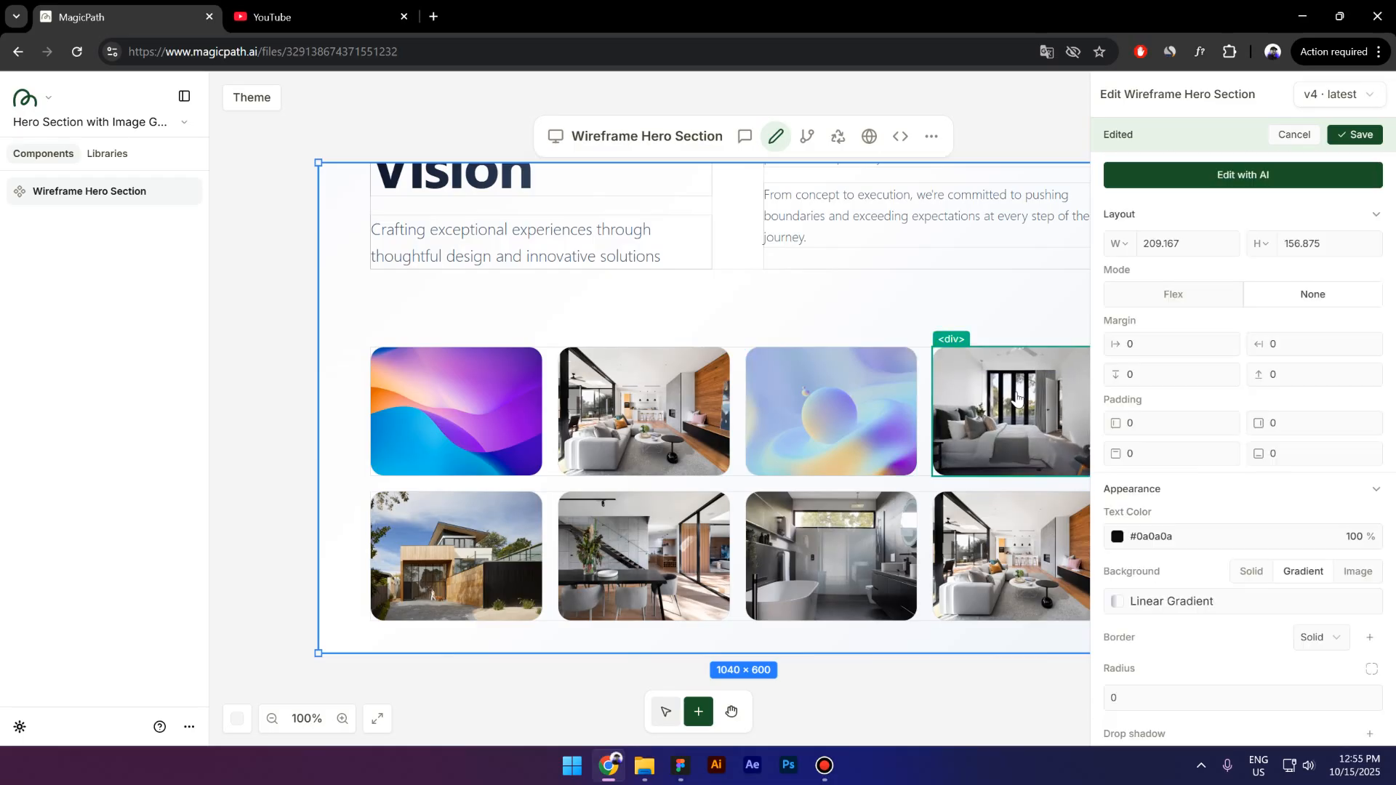
scroll(1237, 648, down, 1)
click(1237, 723)
Delete the overlay element covering each card in the gallery's bottom row.
click(390, 535)
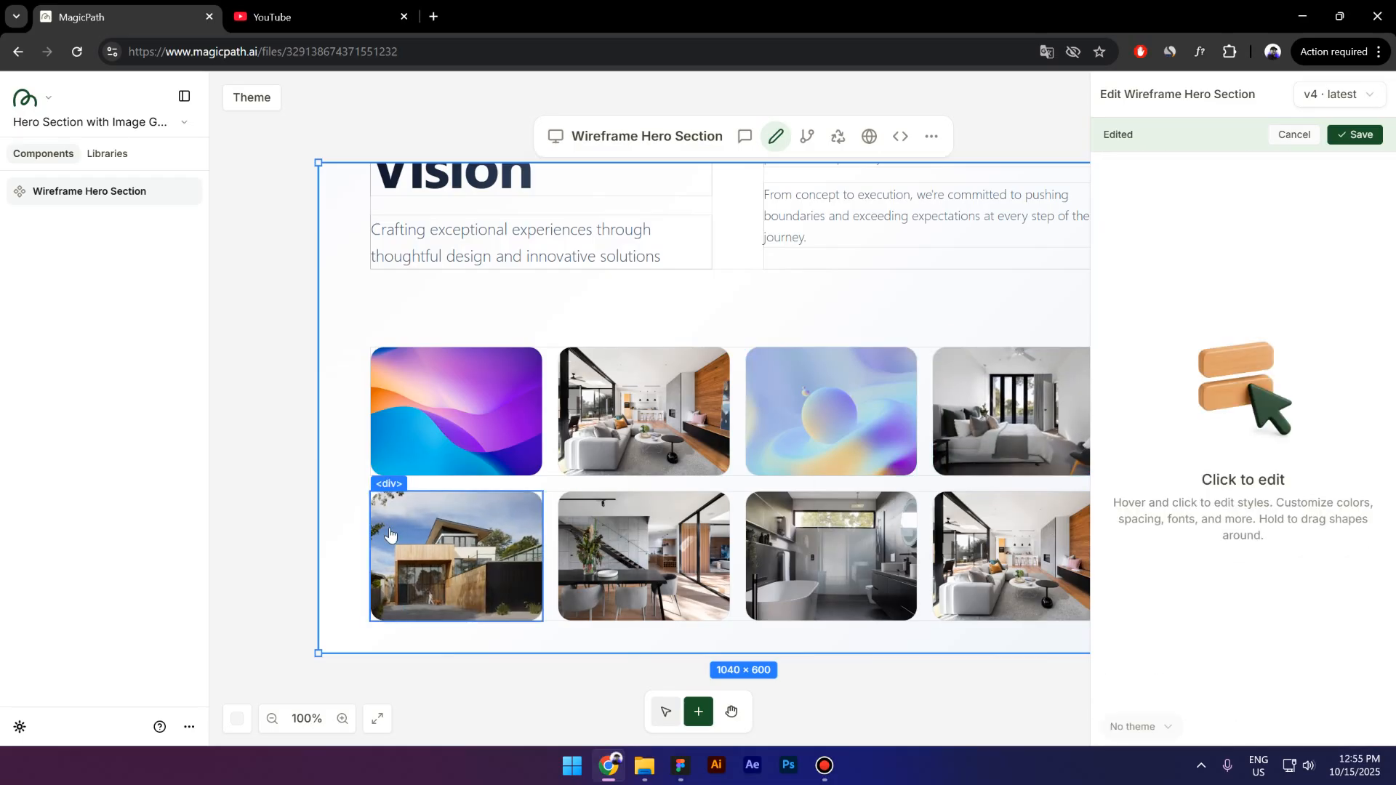
scroll(1245, 698, down, 1)
click(1245, 720)
click(626, 553)
scroll(1262, 664, down, 1)
click(1246, 722)
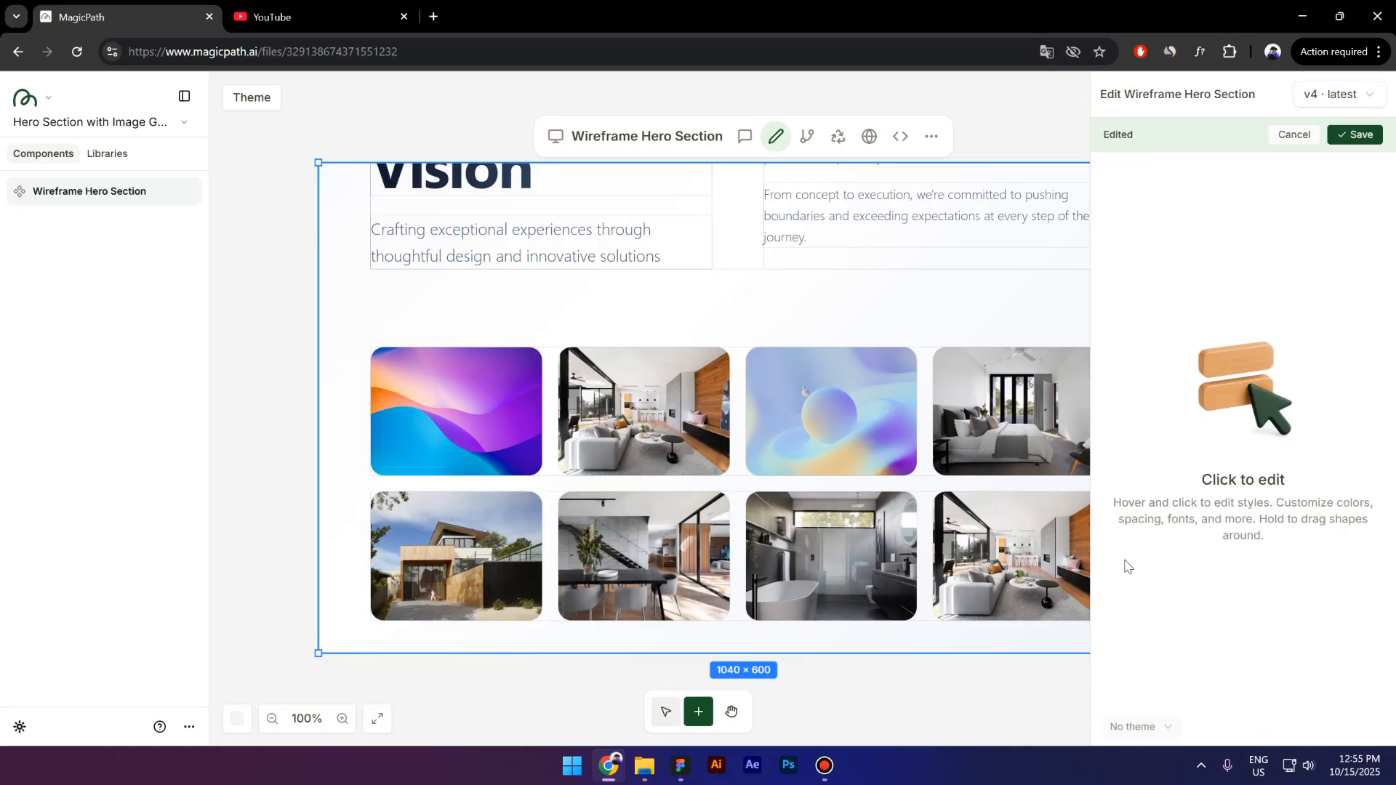
click(837, 560)
scroll(1251, 655, down, 1)
click(1246, 722)
click(1021, 560)
scroll(1238, 645, down, 1)
click(1245, 722)
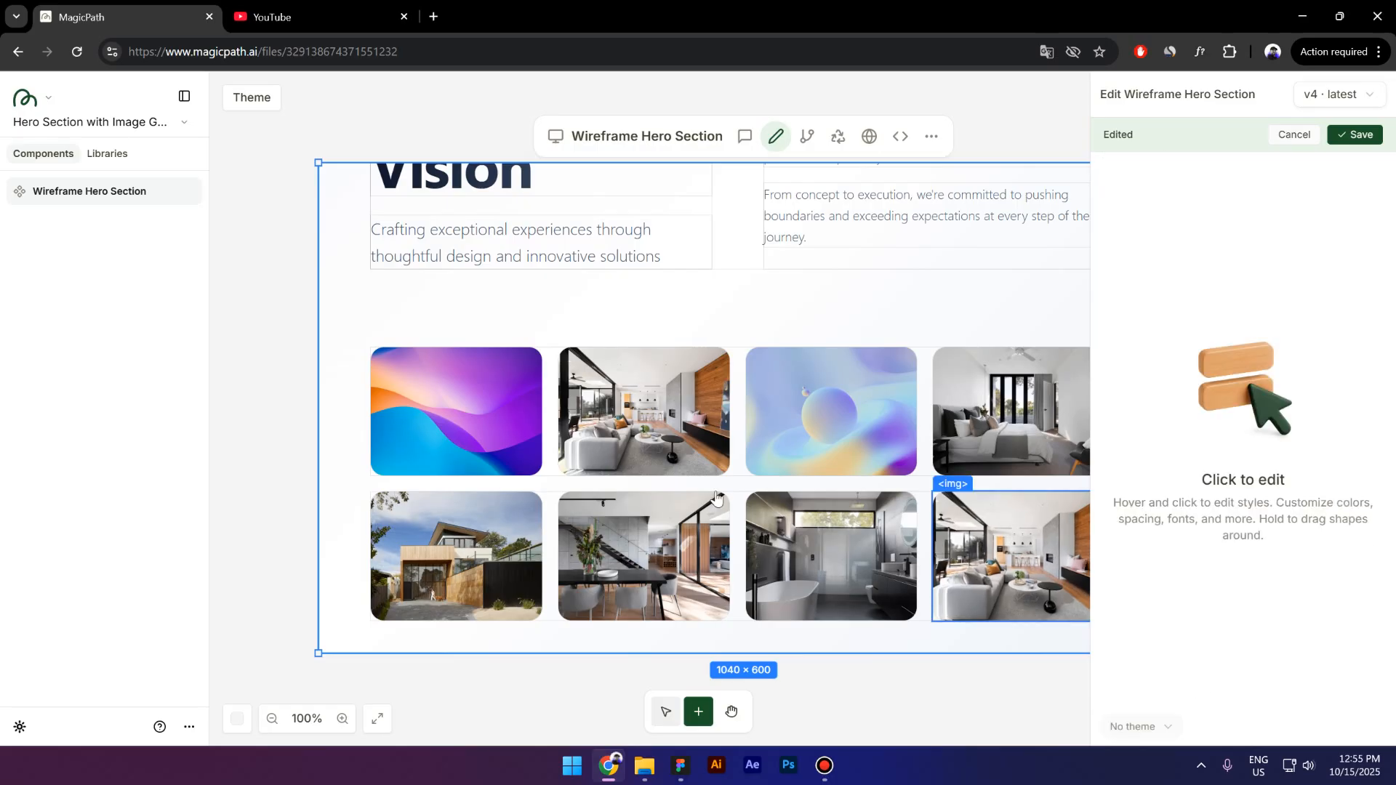
Replace the first gallery card's image with the image file Group 6475.
click(480, 378)
scroll(1242, 492, down, 1)
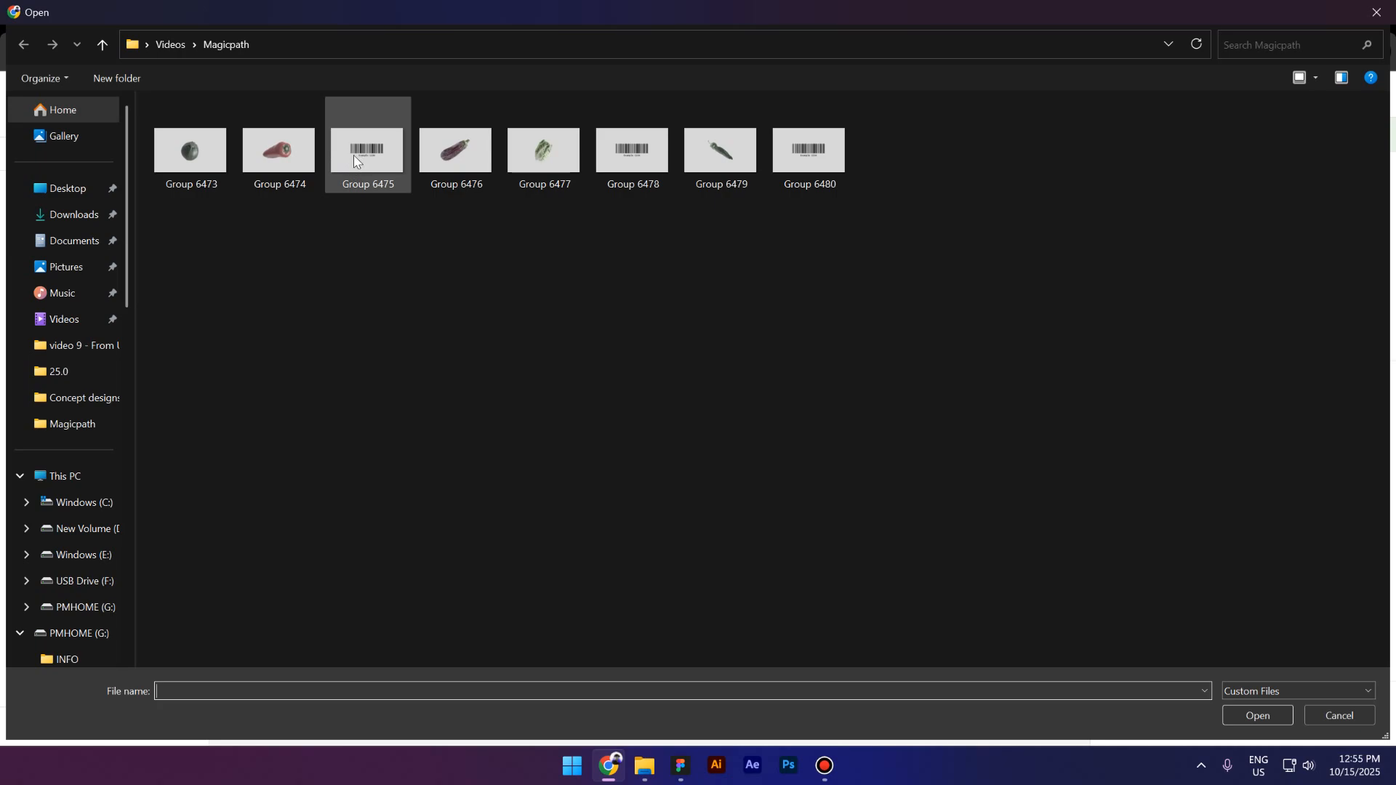
double_click(356, 152)
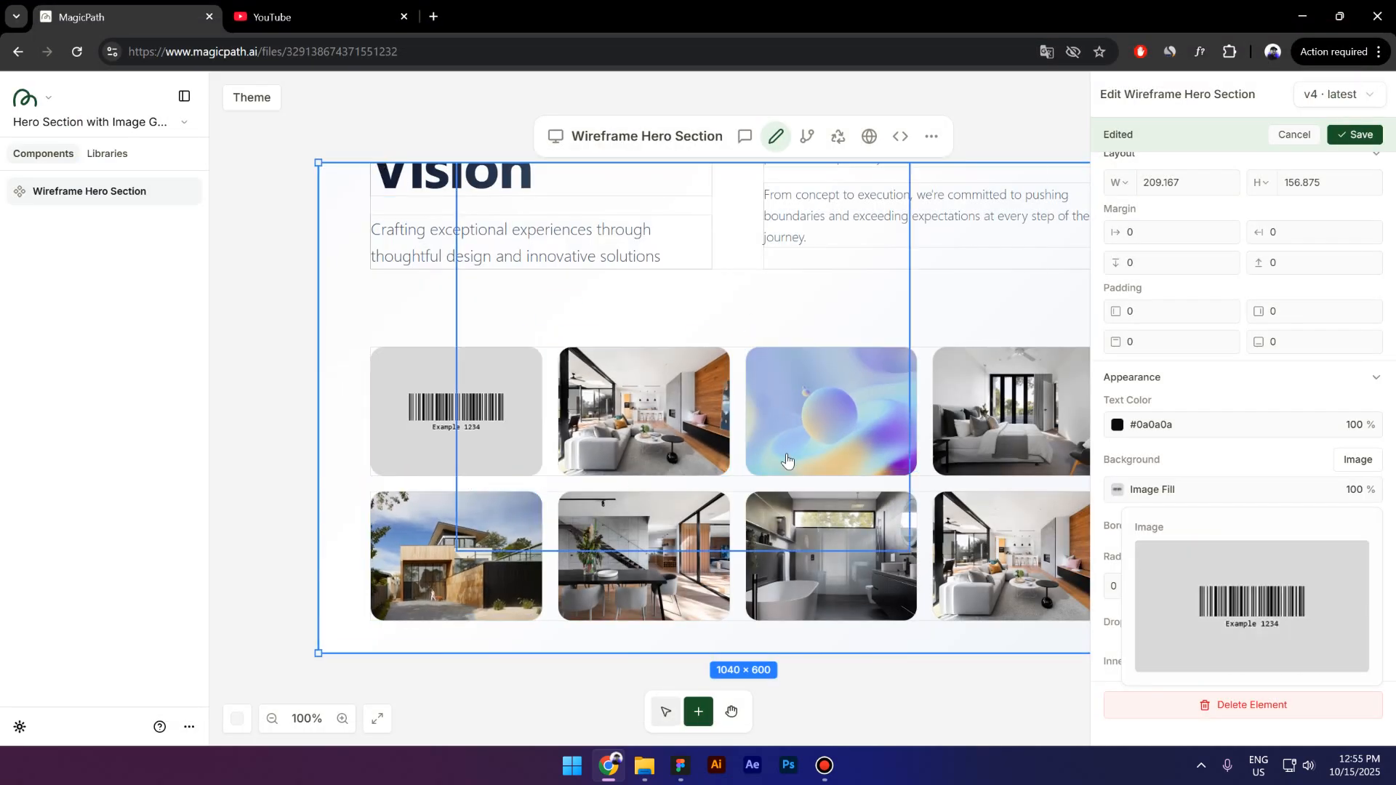
scroll(771, 451, up, 3)
scroll(732, 494, down, 1)
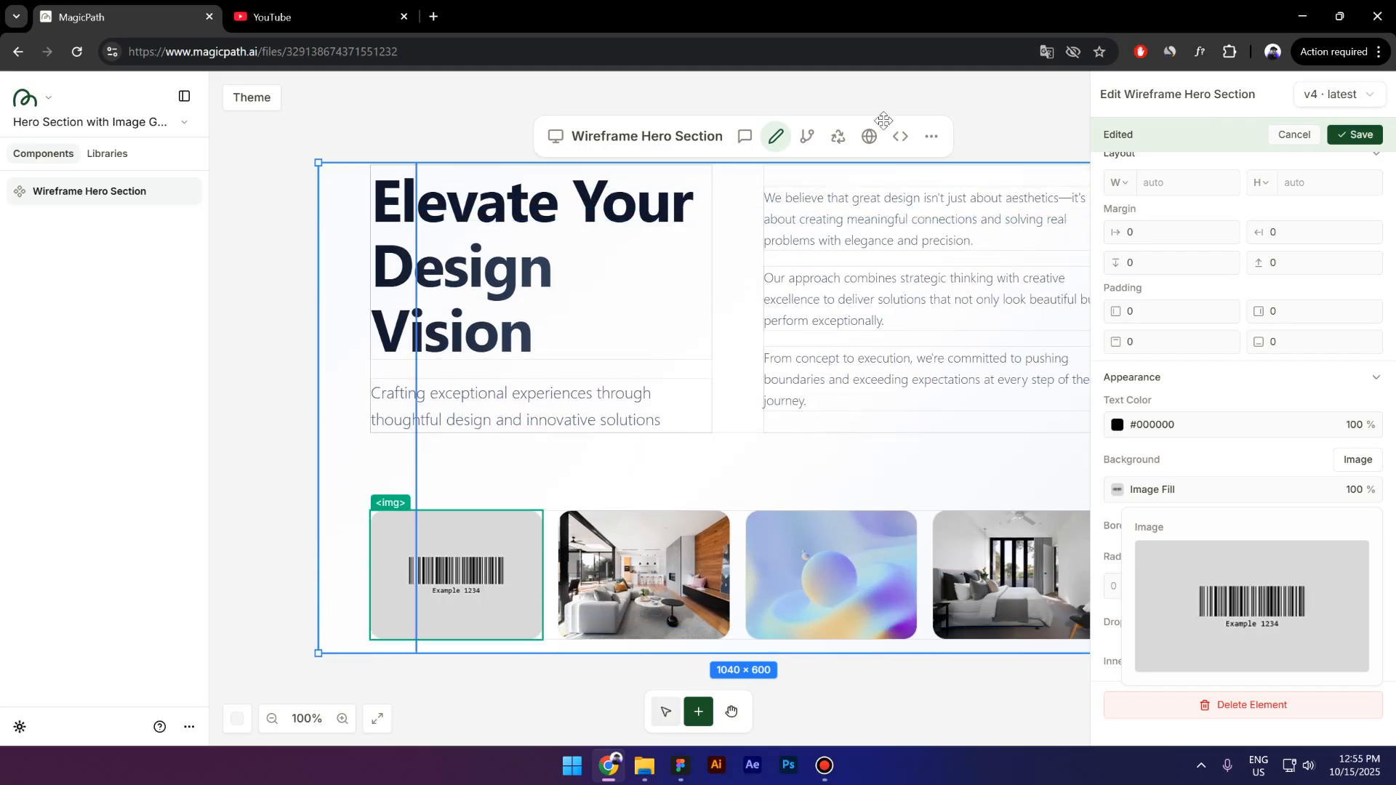
Prompt the component's chat with "Reduce the radius of each image to 0%".
click(746, 136)
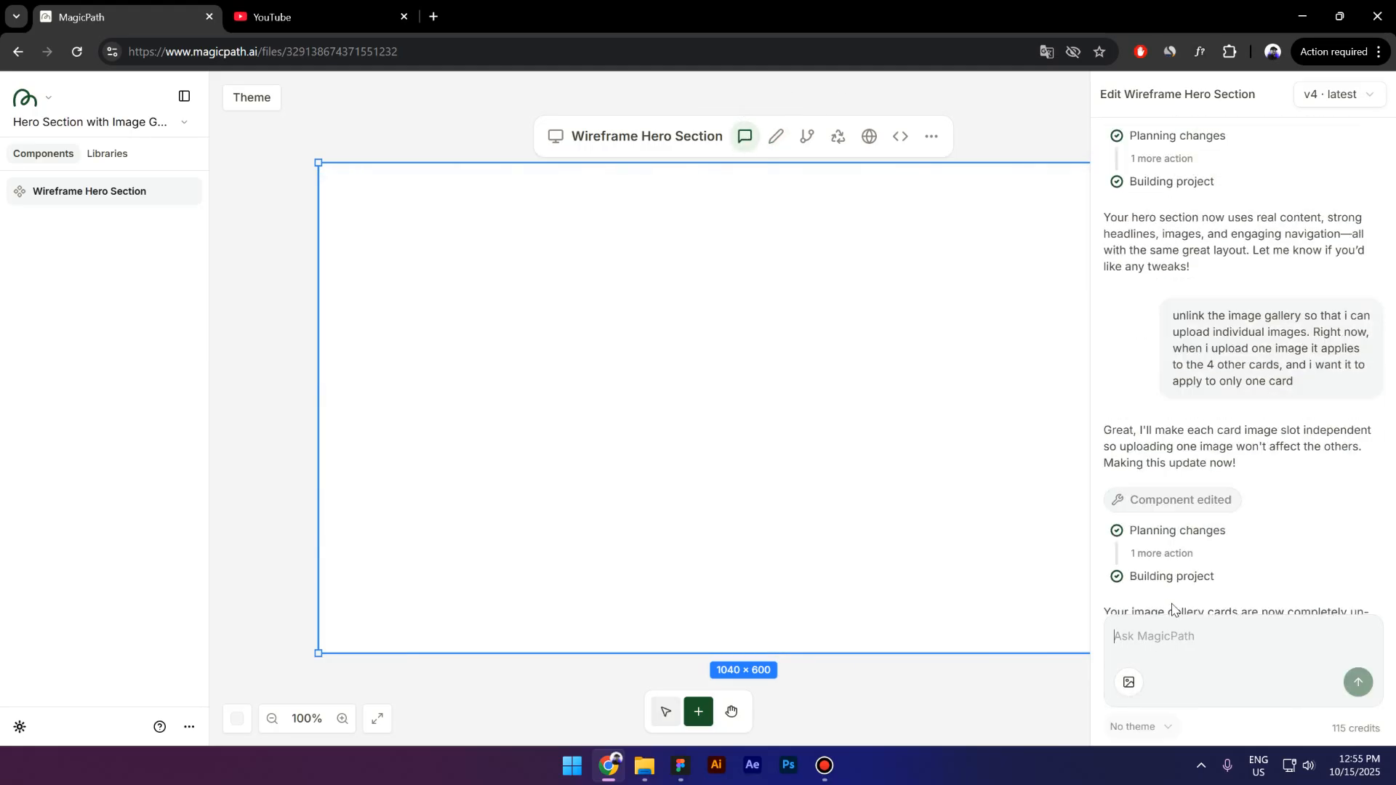
click(1174, 639)
text(Reduce the radius of each image to 0%)
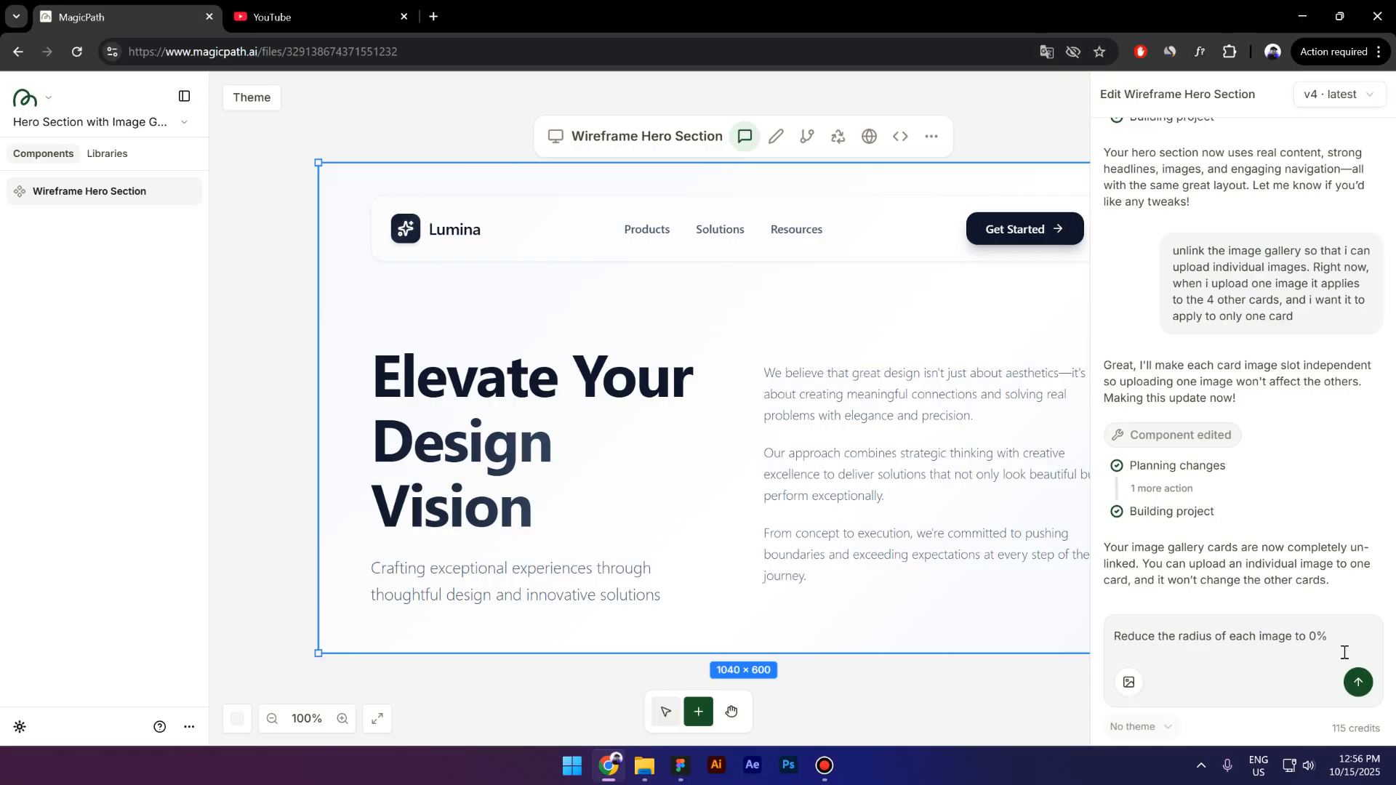
key(Return)
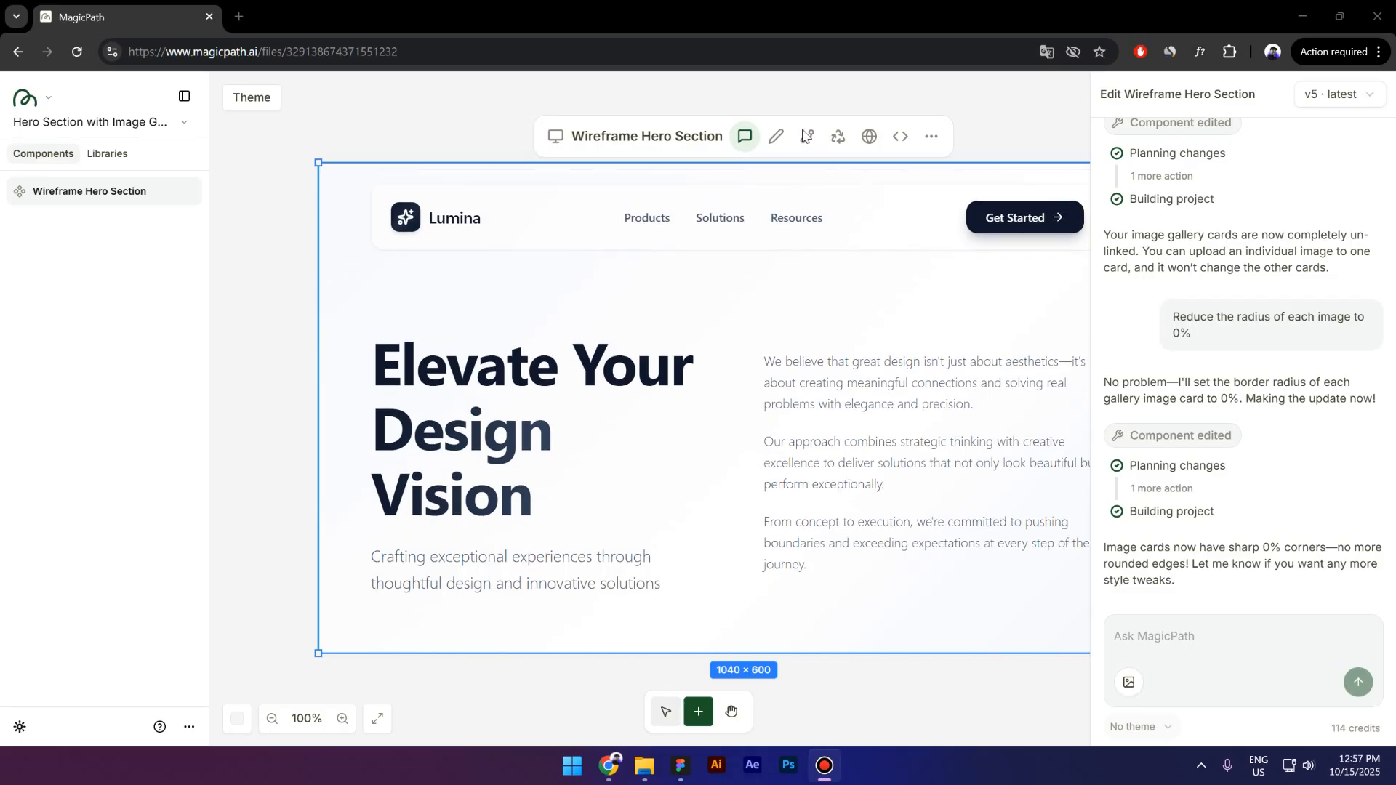
Edit the hero section and delete the description paragraphs with their container, plus the "Design Vision" part of the headline.
click(776, 136)
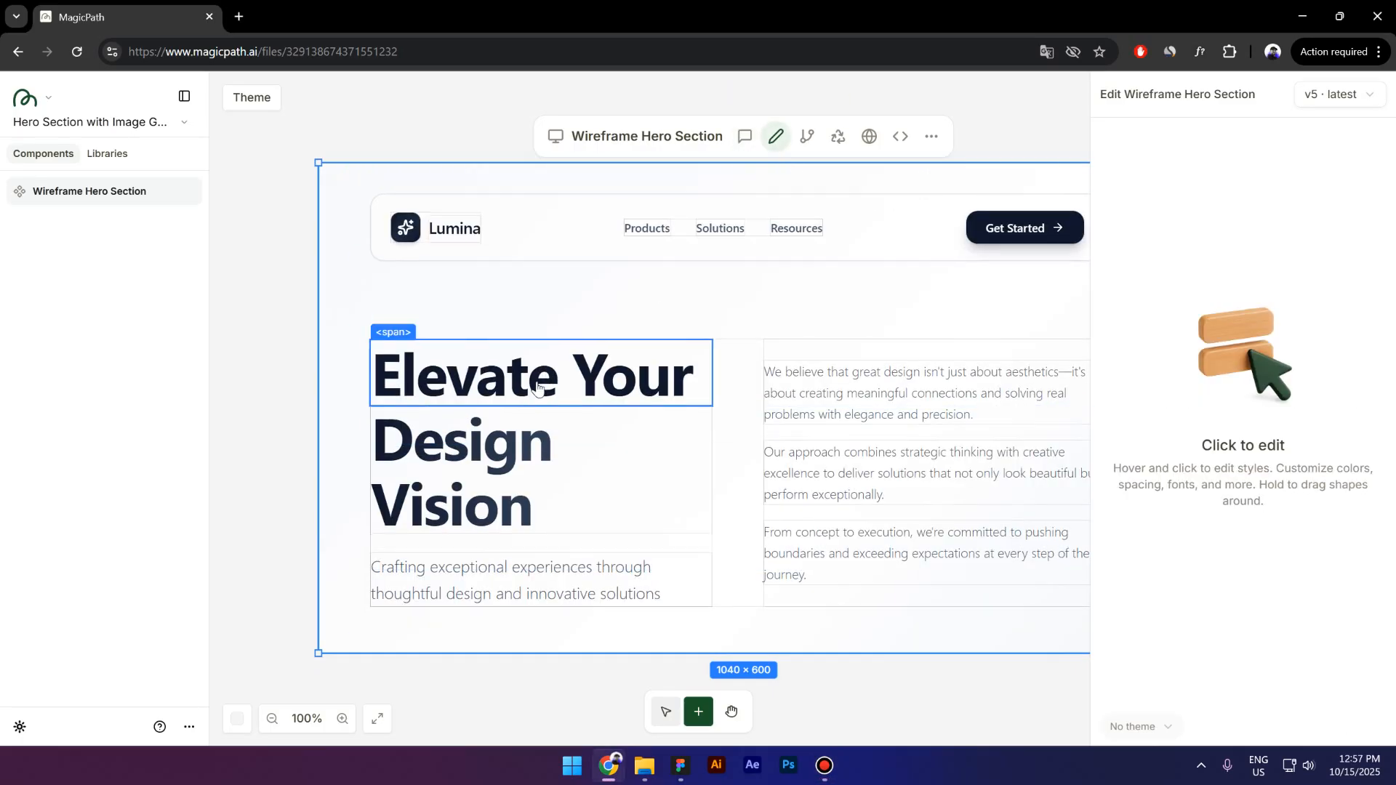
scroll(546, 383, down, 1)
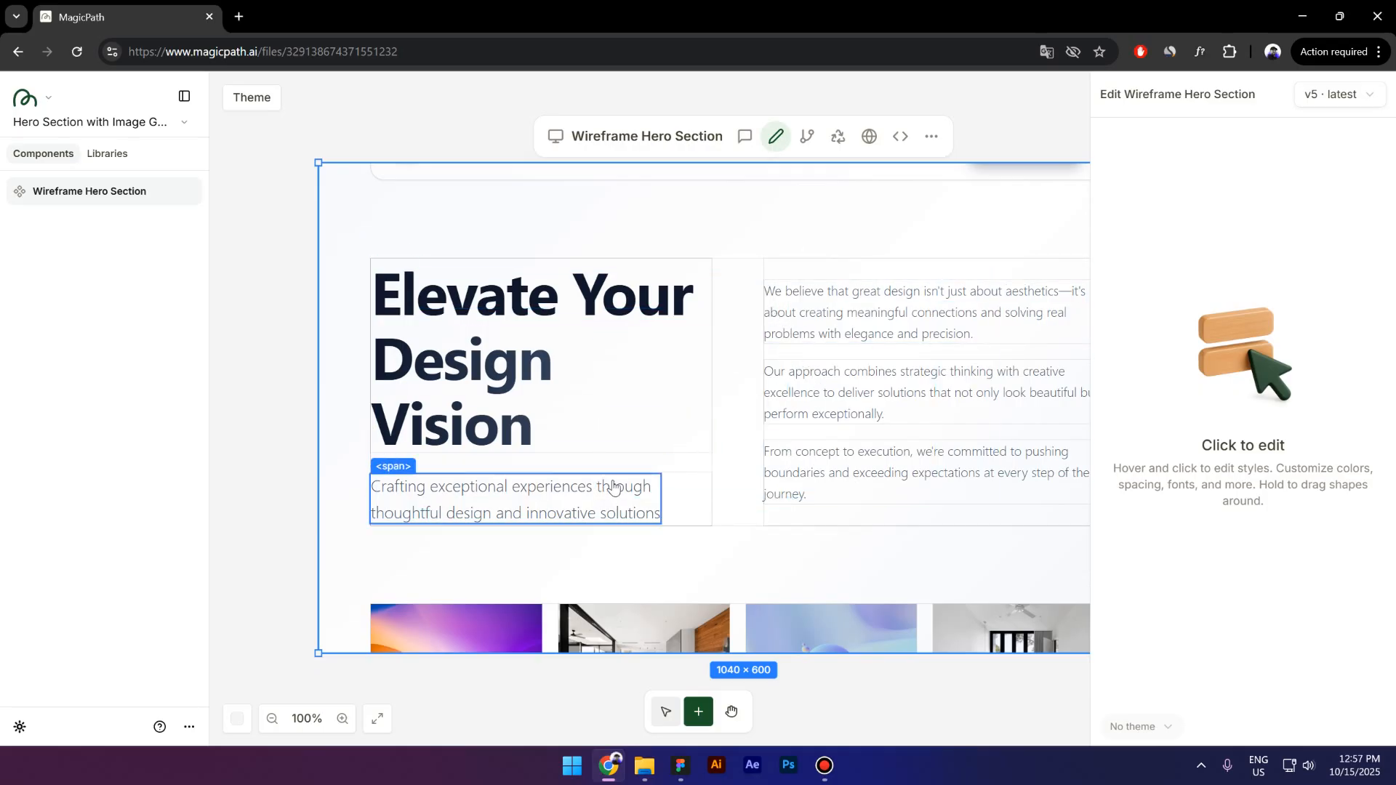
click(791, 300)
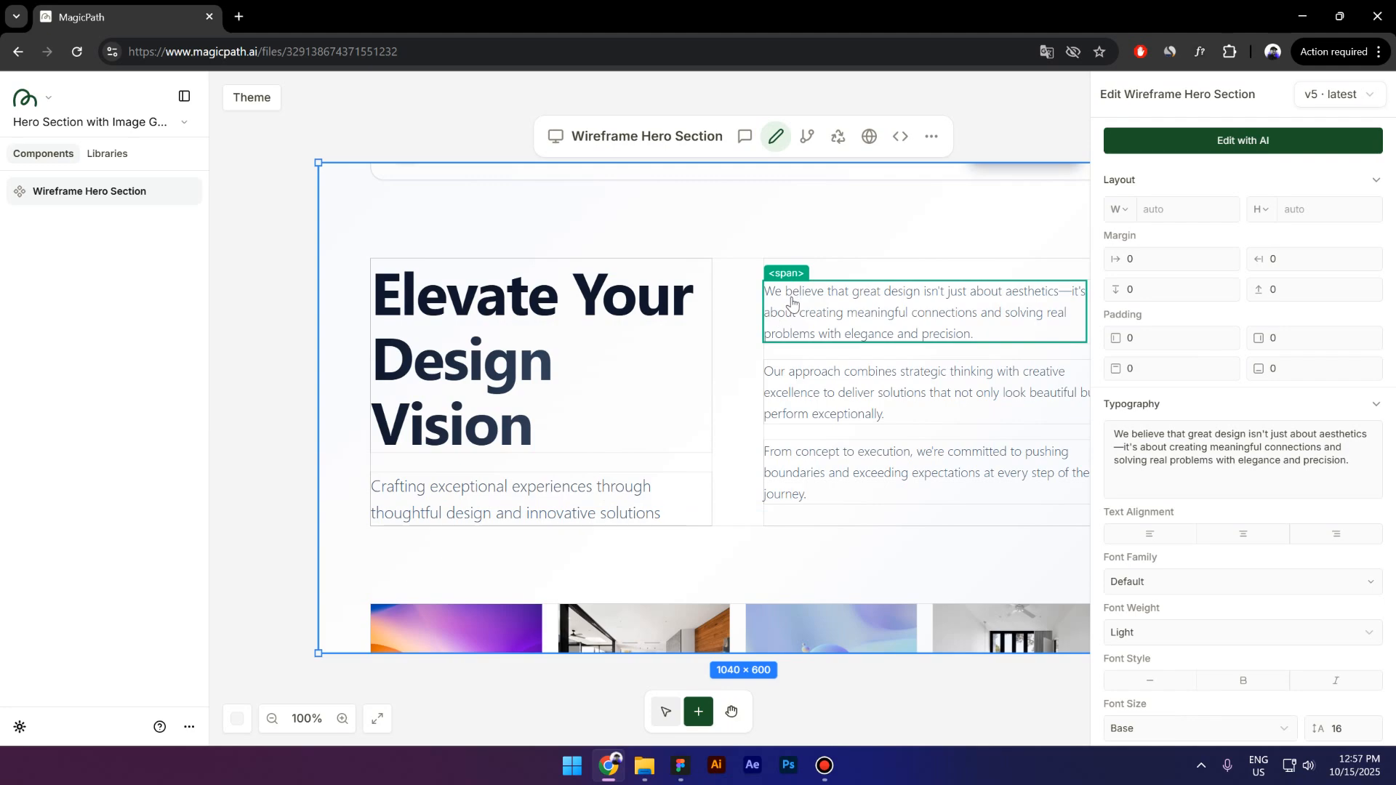
key(Delete)
click(799, 370)
key(Delete)
key(Delete)
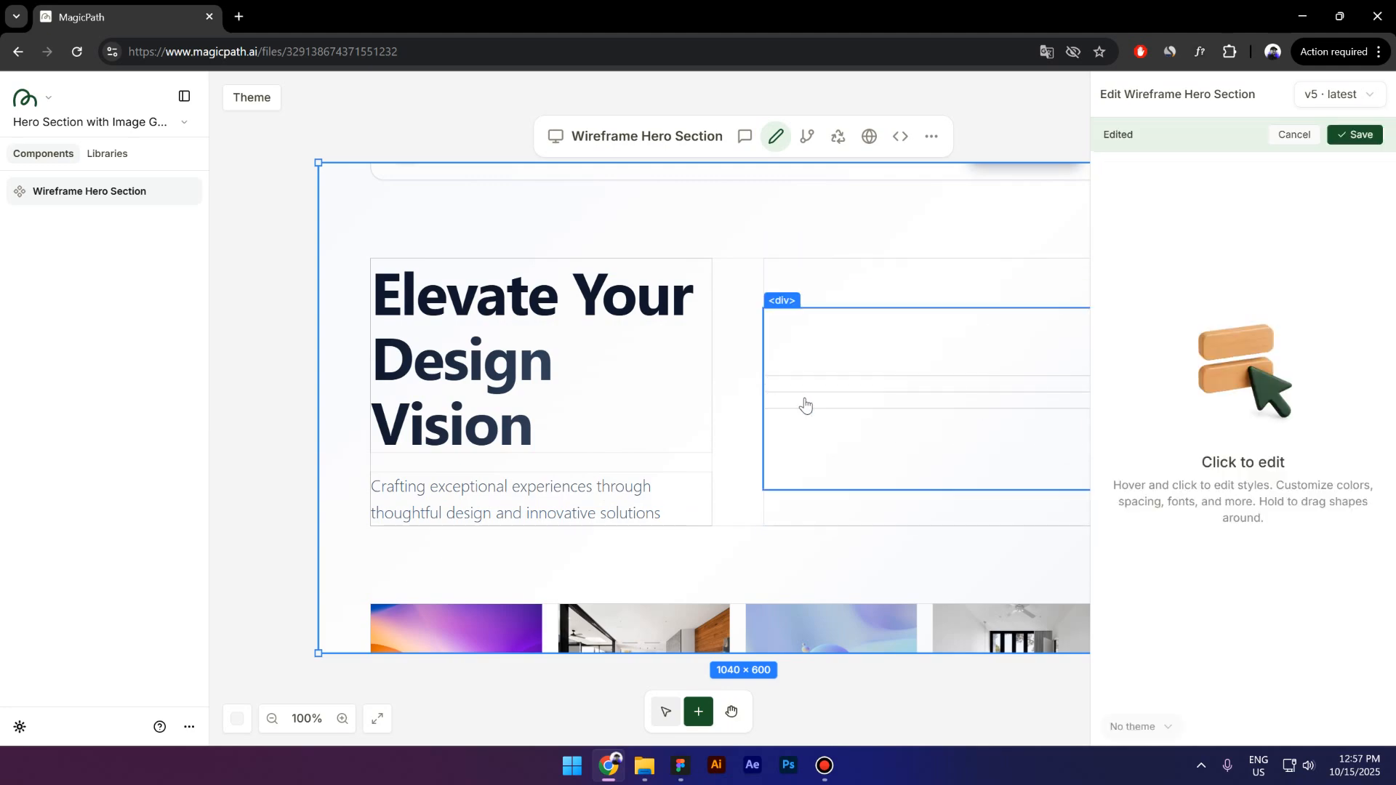
click(805, 331)
key(Delete)
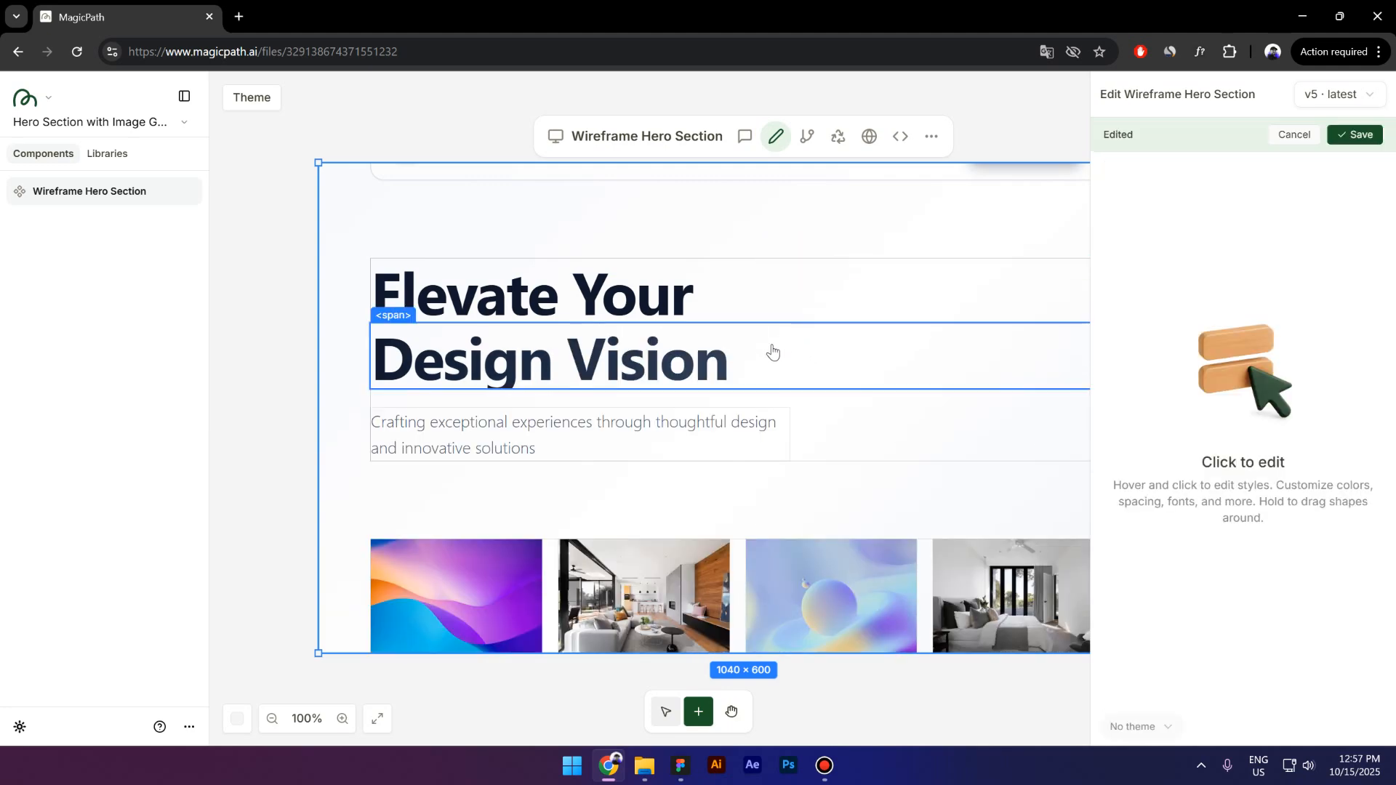
click(675, 364)
key(Delete)
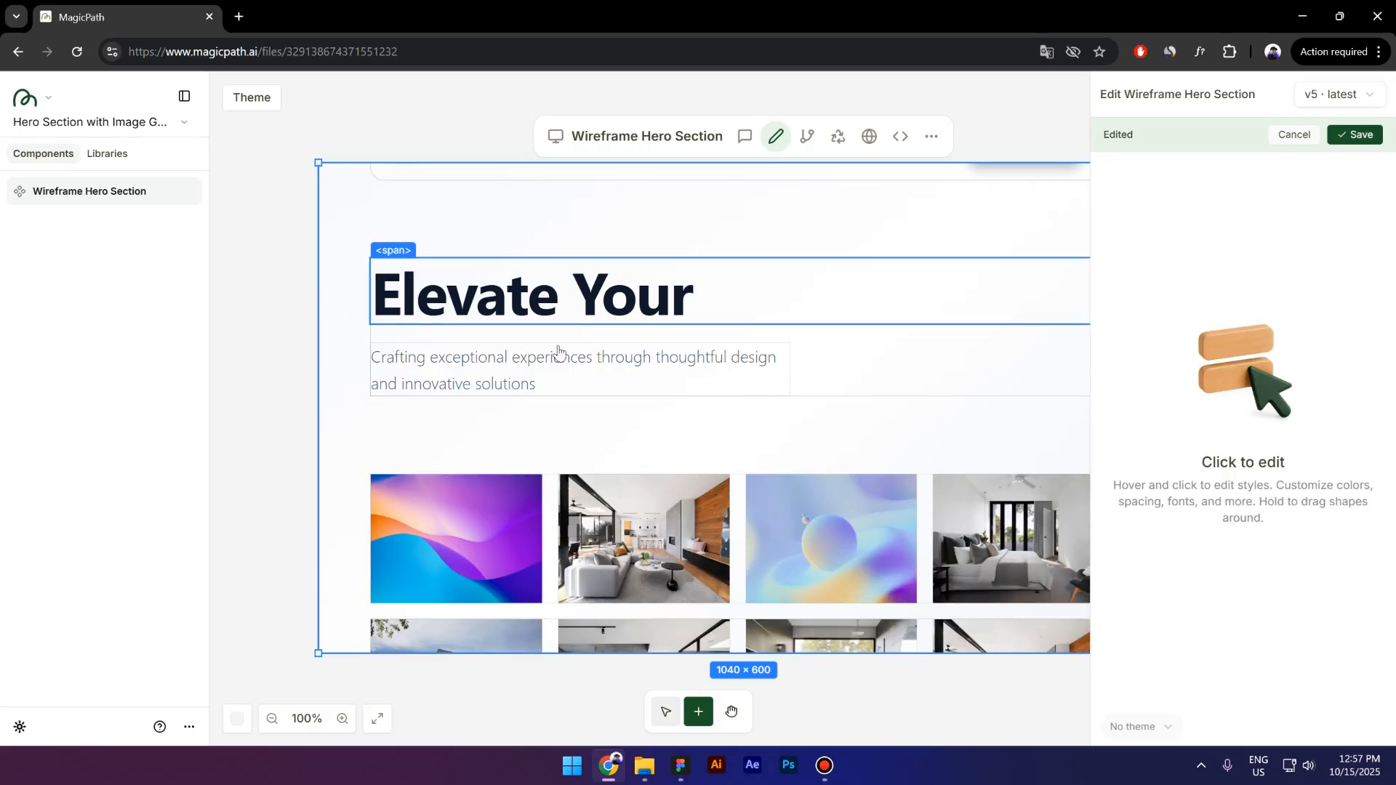
Set the container holding the headline and subtitle to a horizontal Flex layout with bottom-center alignment.
click(598, 339)
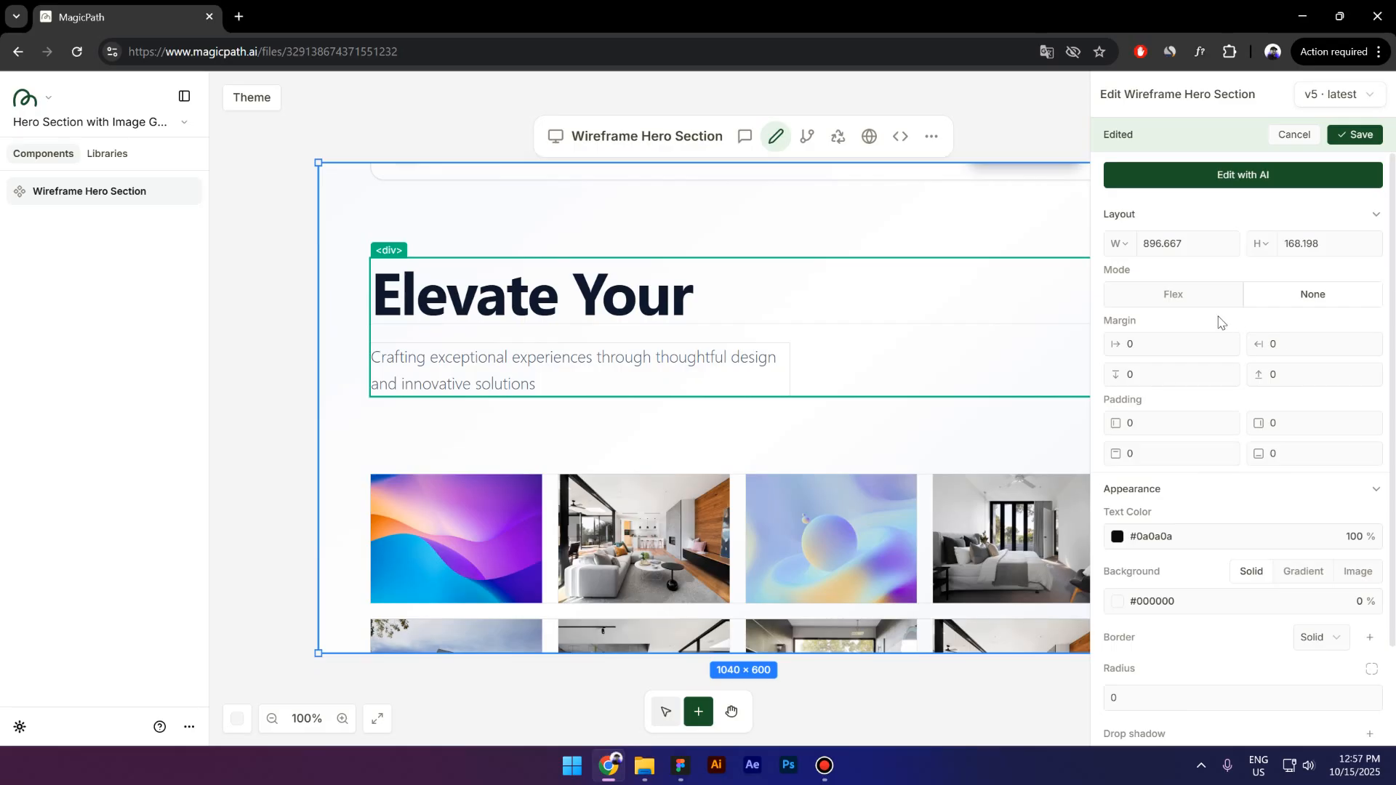
click(1174, 294)
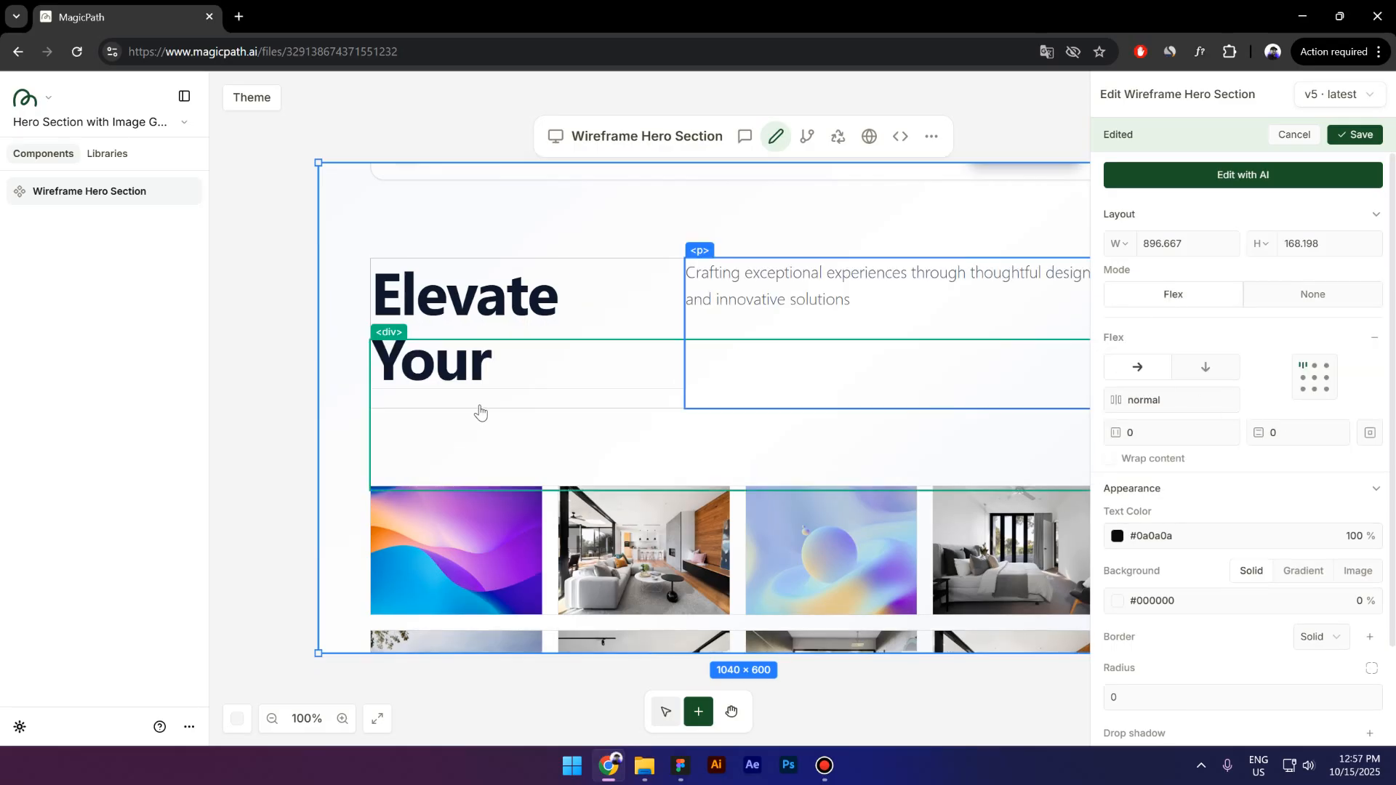
click(1316, 392)
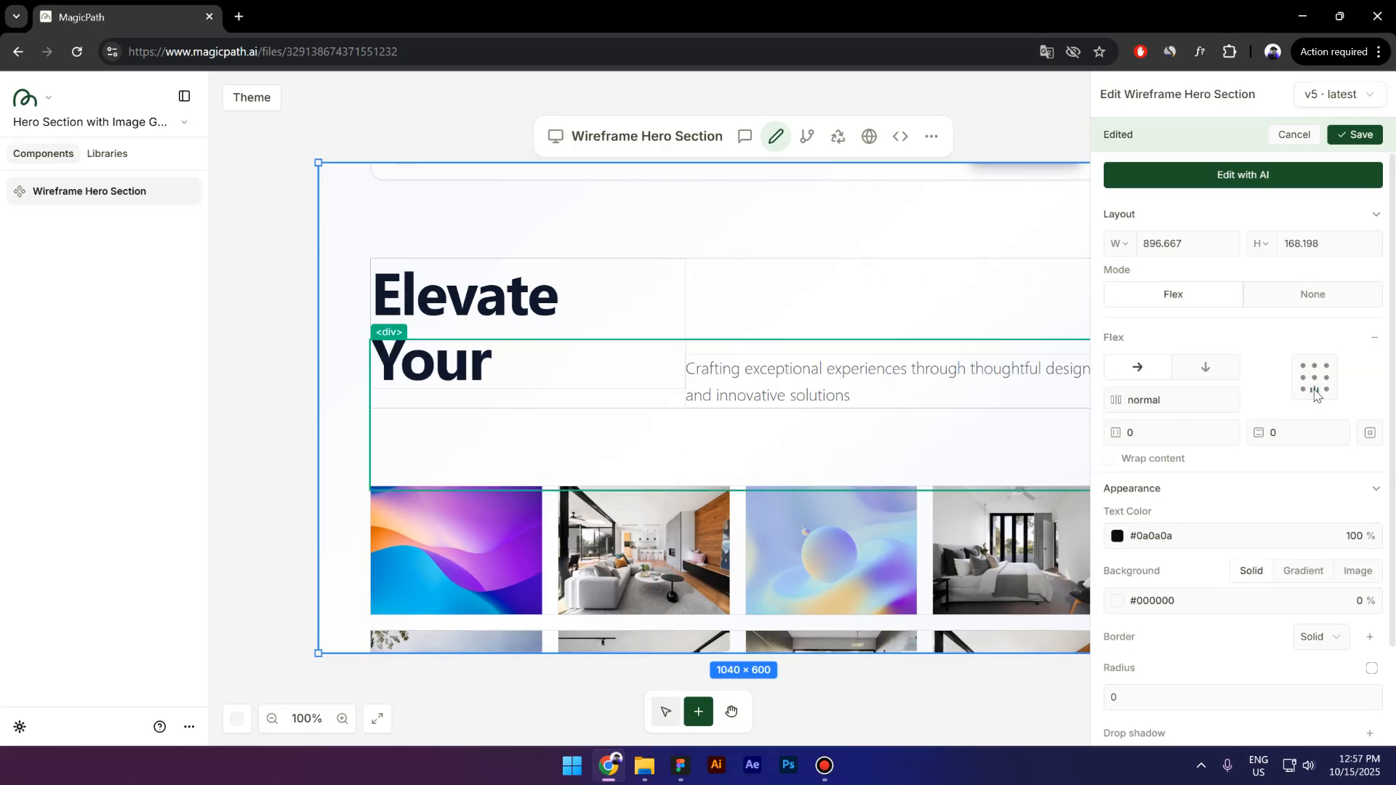
Select the "Elevate Your" headline, switch to the Figma design and copy its headline text "Performance with a Vision".
click(542, 368)
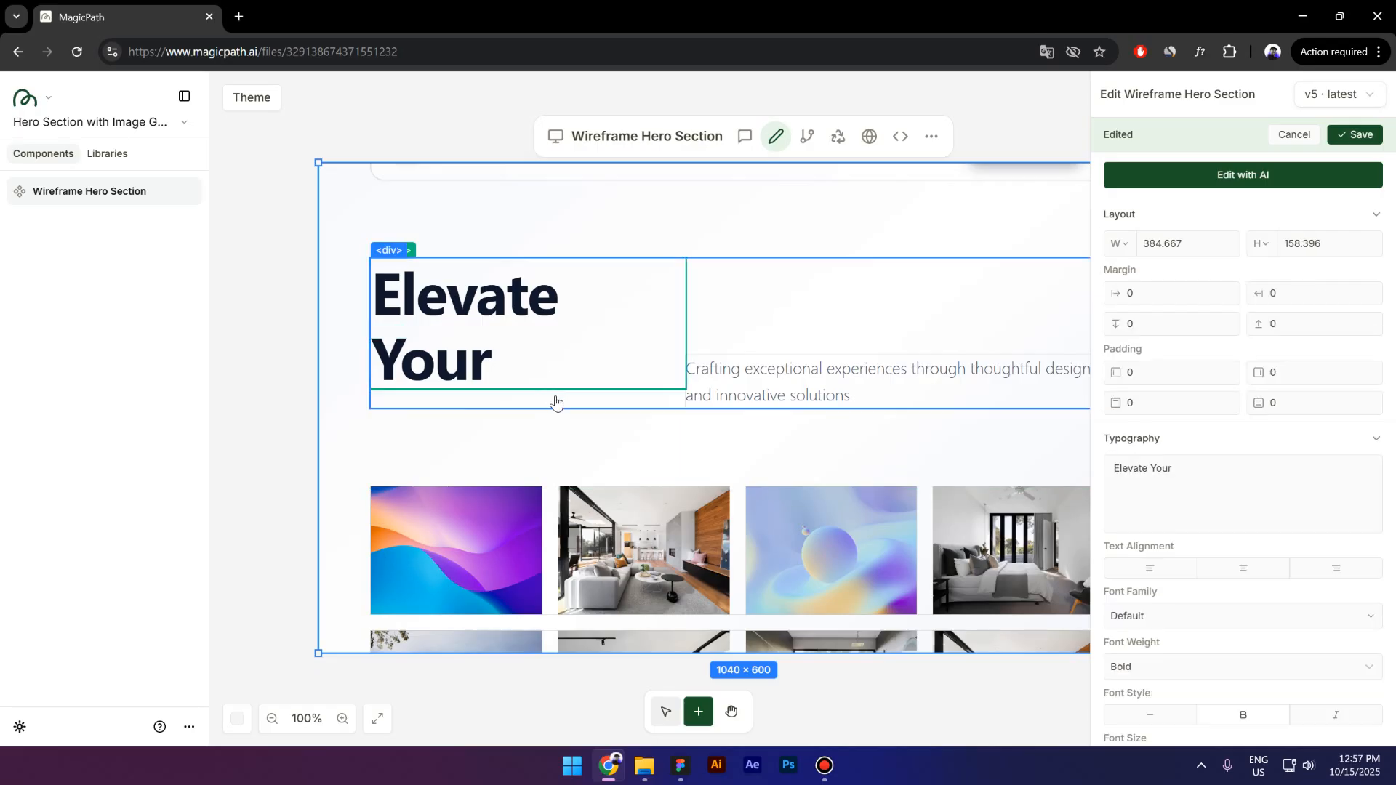
click(557, 402)
click(560, 369)
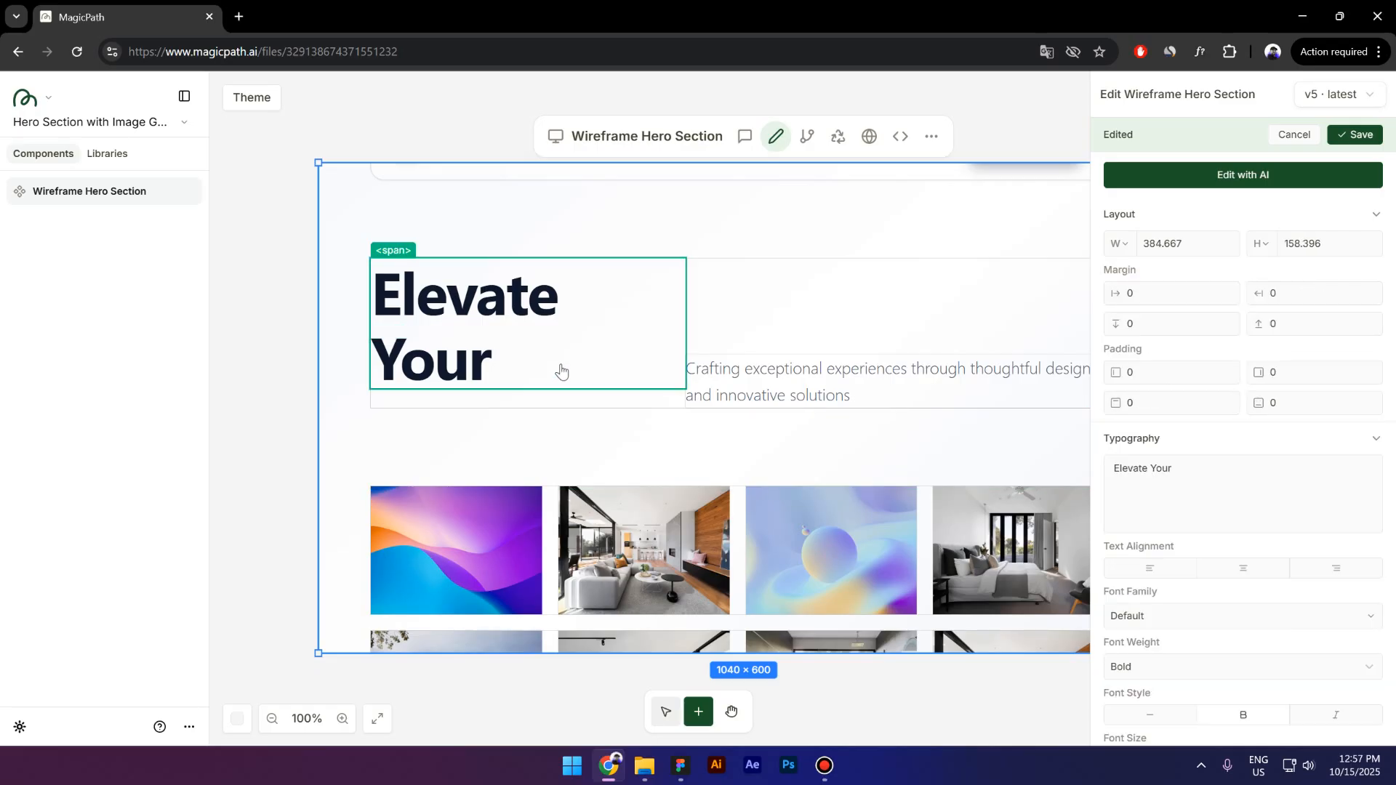
key(alt+Tab)
click(521, 349)
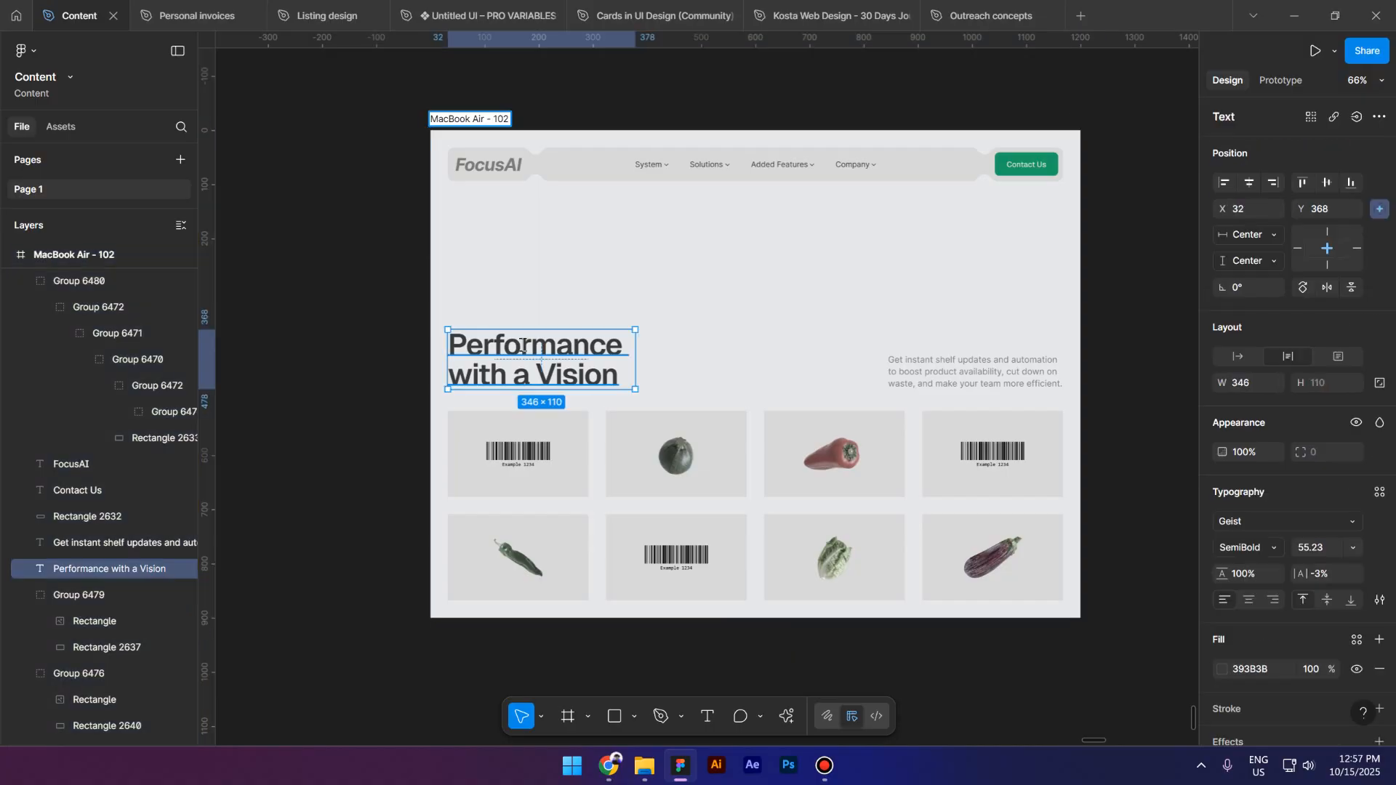
double_click(521, 348)
key(ctrl+c)
key(Escape)
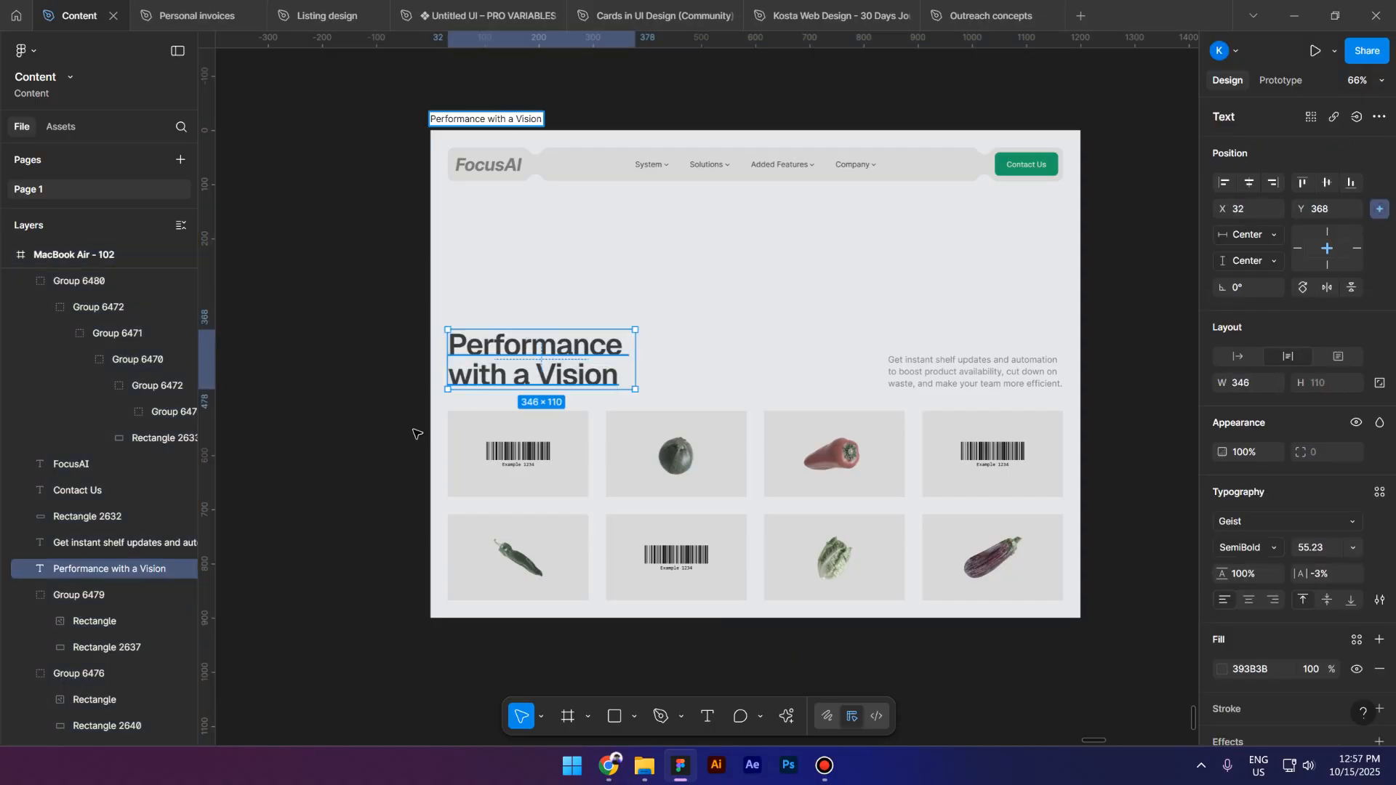
click(374, 455)
Return to MagicPath in the browser and replace the selected headline's text with "Performance with a Vision".
click(609, 766)
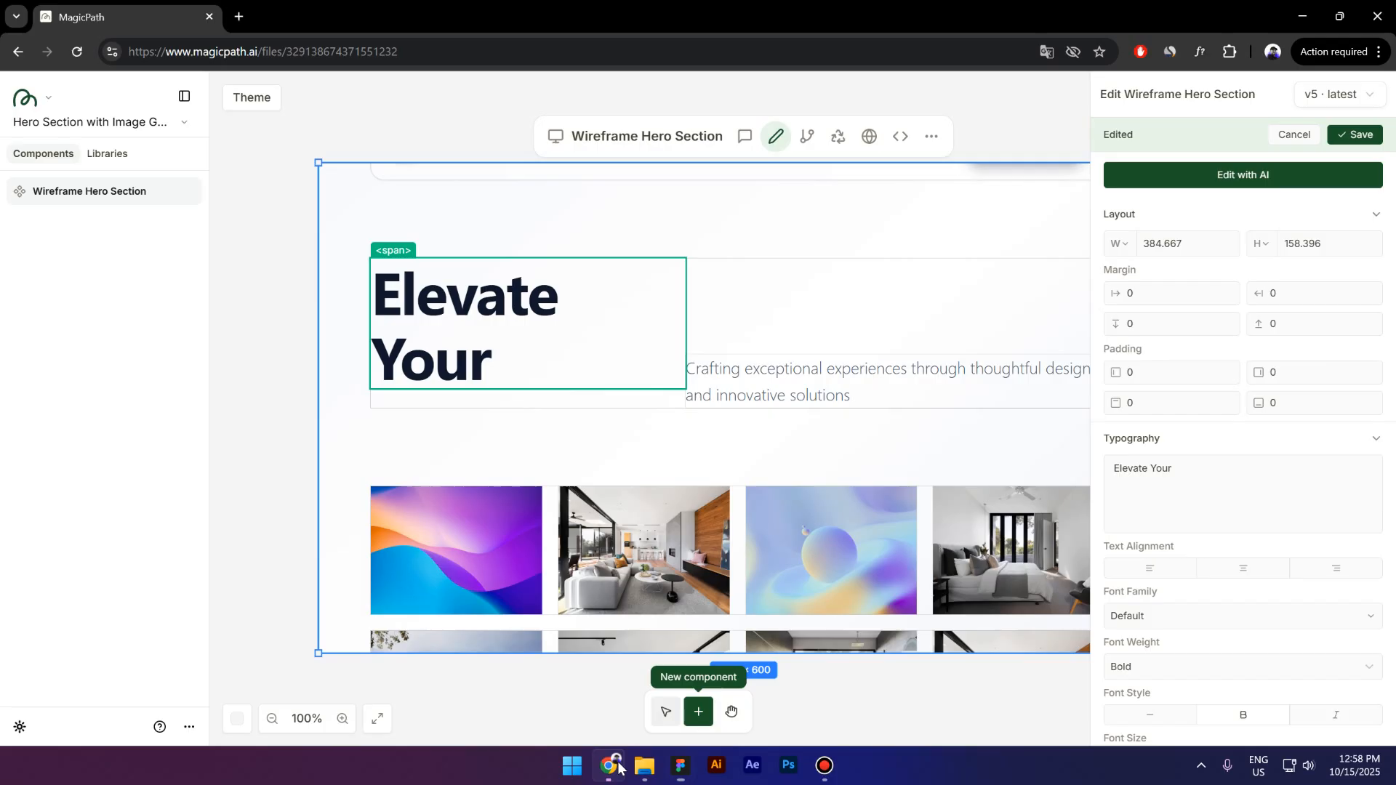
drag(1178, 471, 995, 480)
key(ctrl+v)
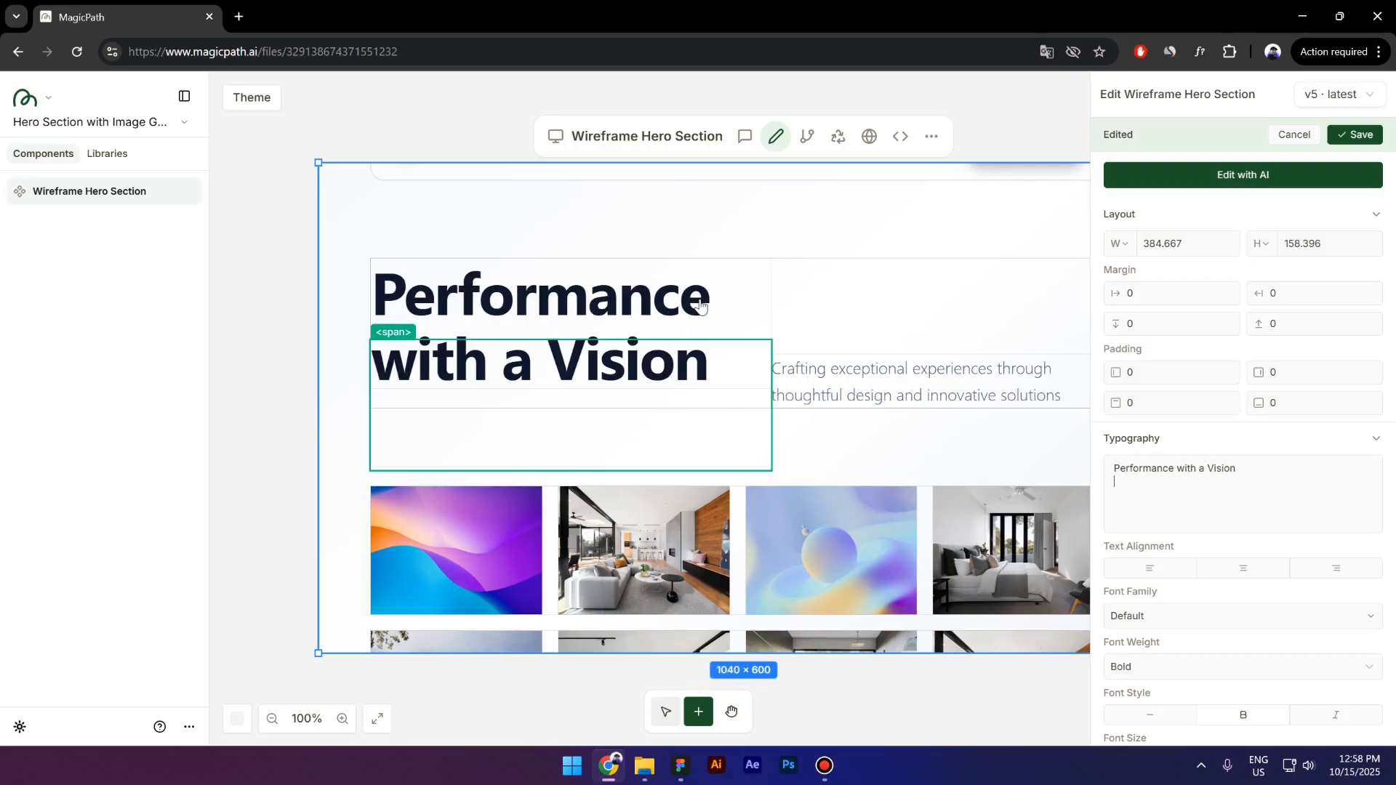
Change the headline's font family to Geist.
scroll(1208, 503, down, 2)
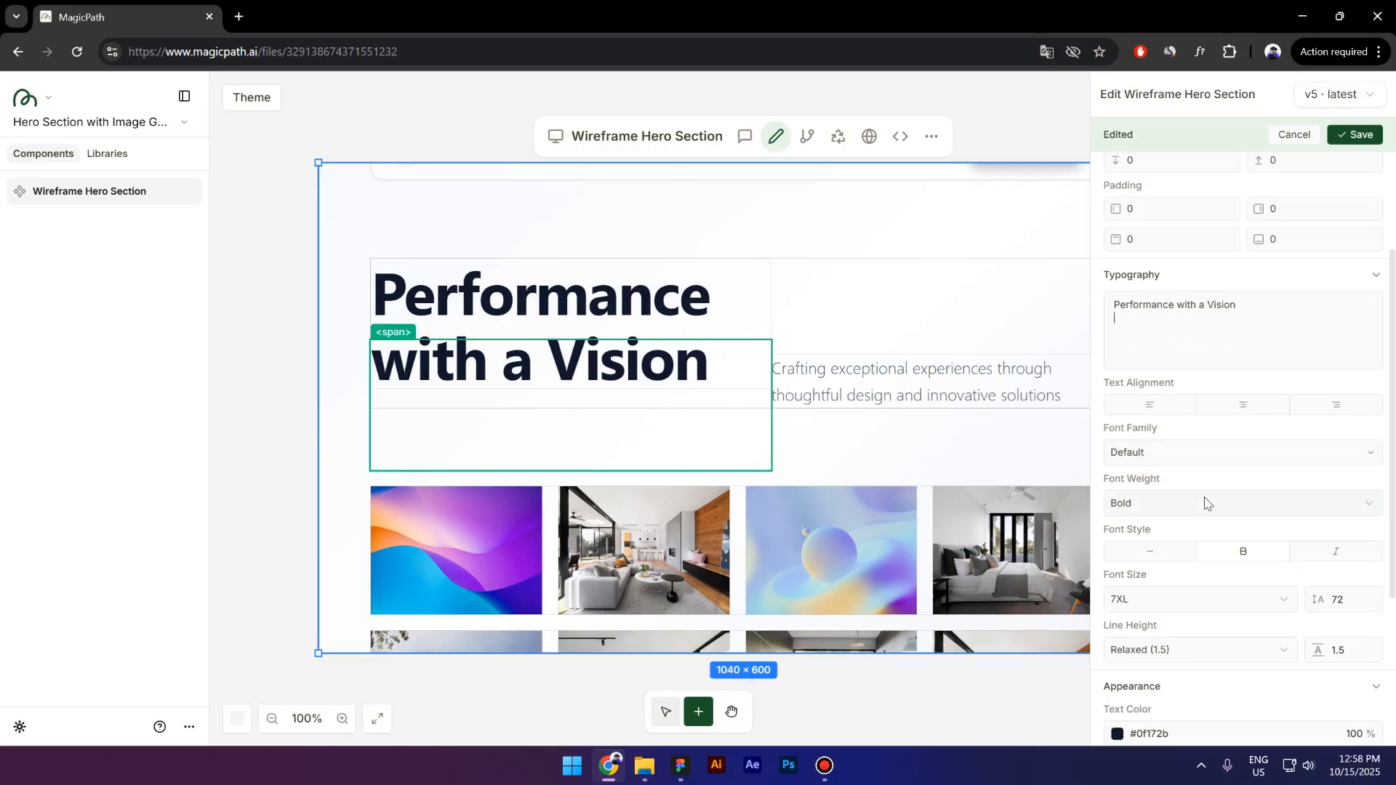
click(1180, 458)
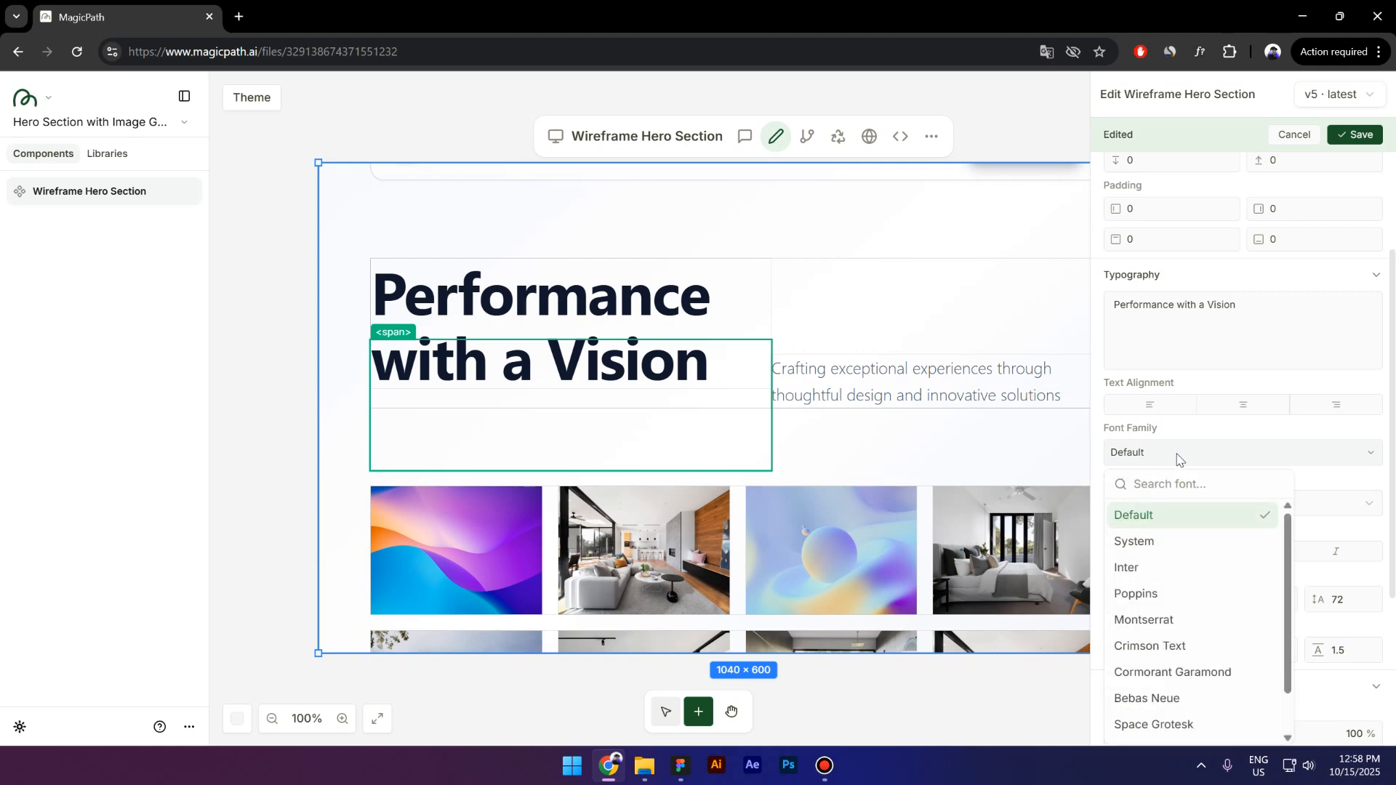
text(ge)
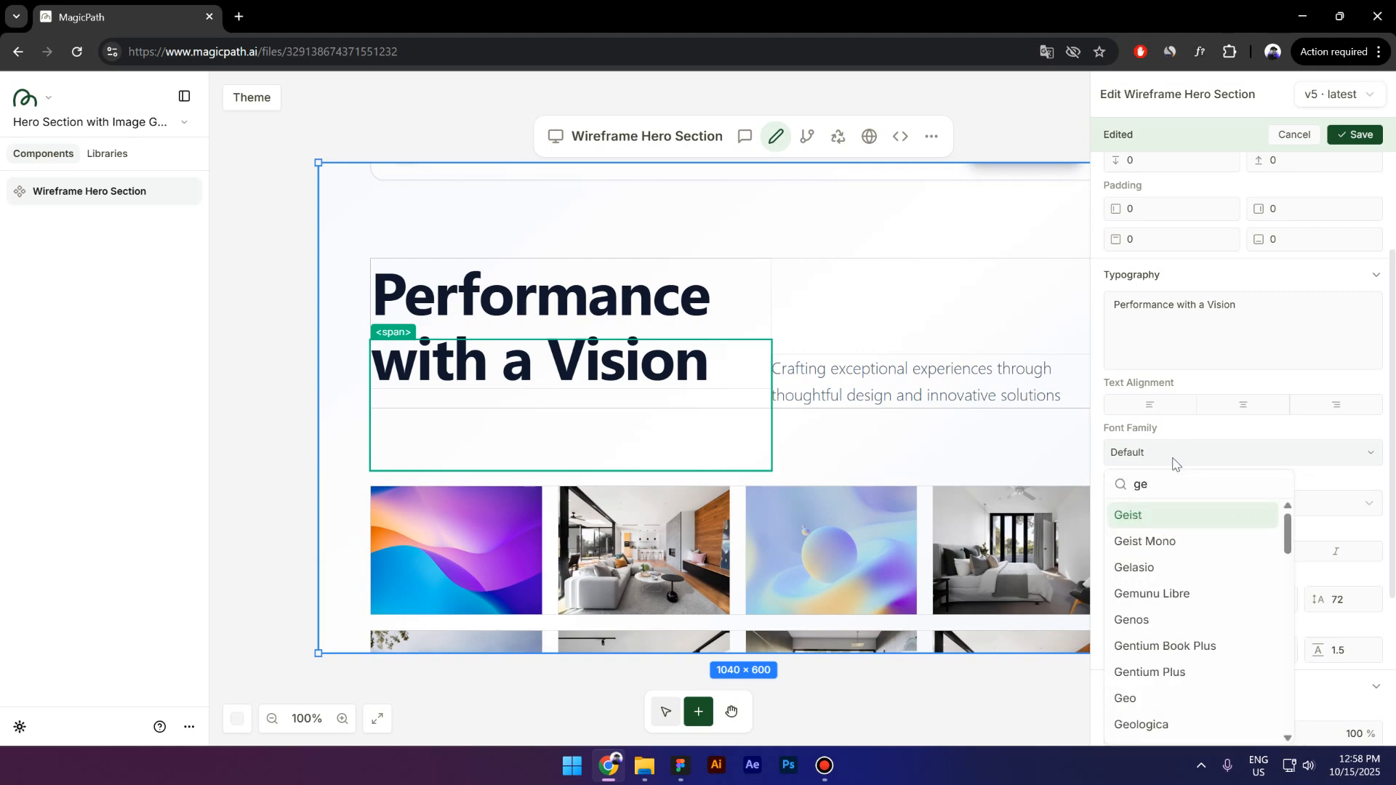
click(1150, 519)
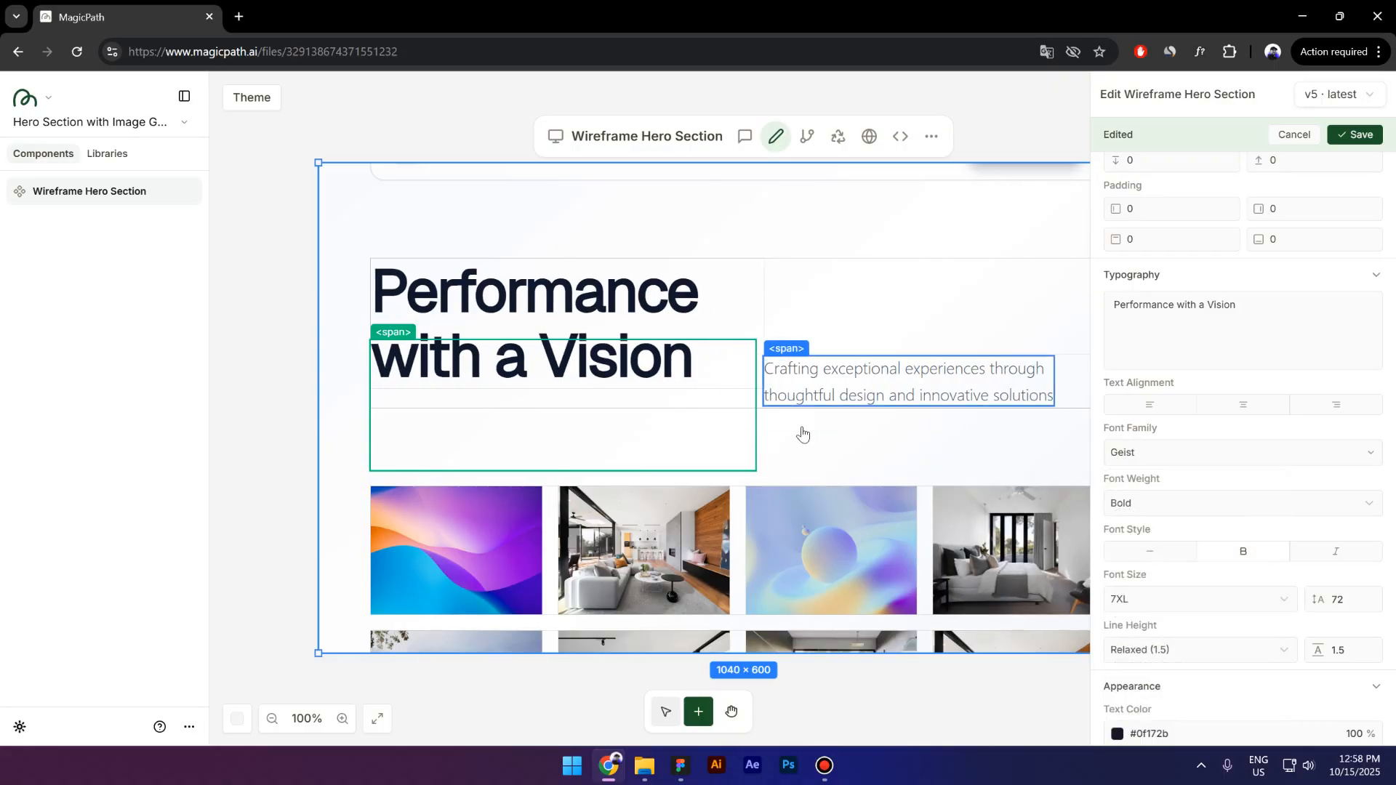
Switch to the Figma design and copy the full subtitle text opposite the headline.
click(680, 765)
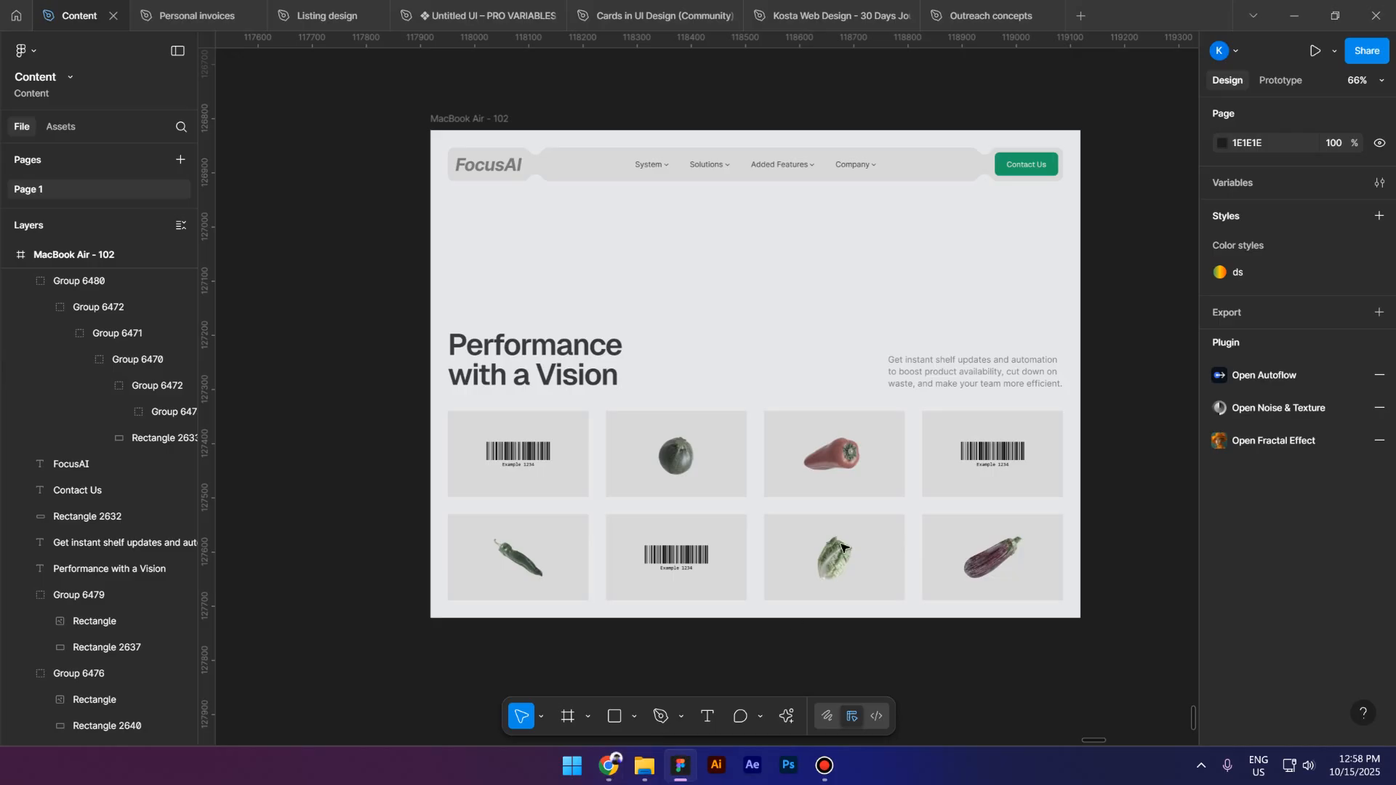
click(927, 369)
double_click(925, 370)
key(ctrl+c)
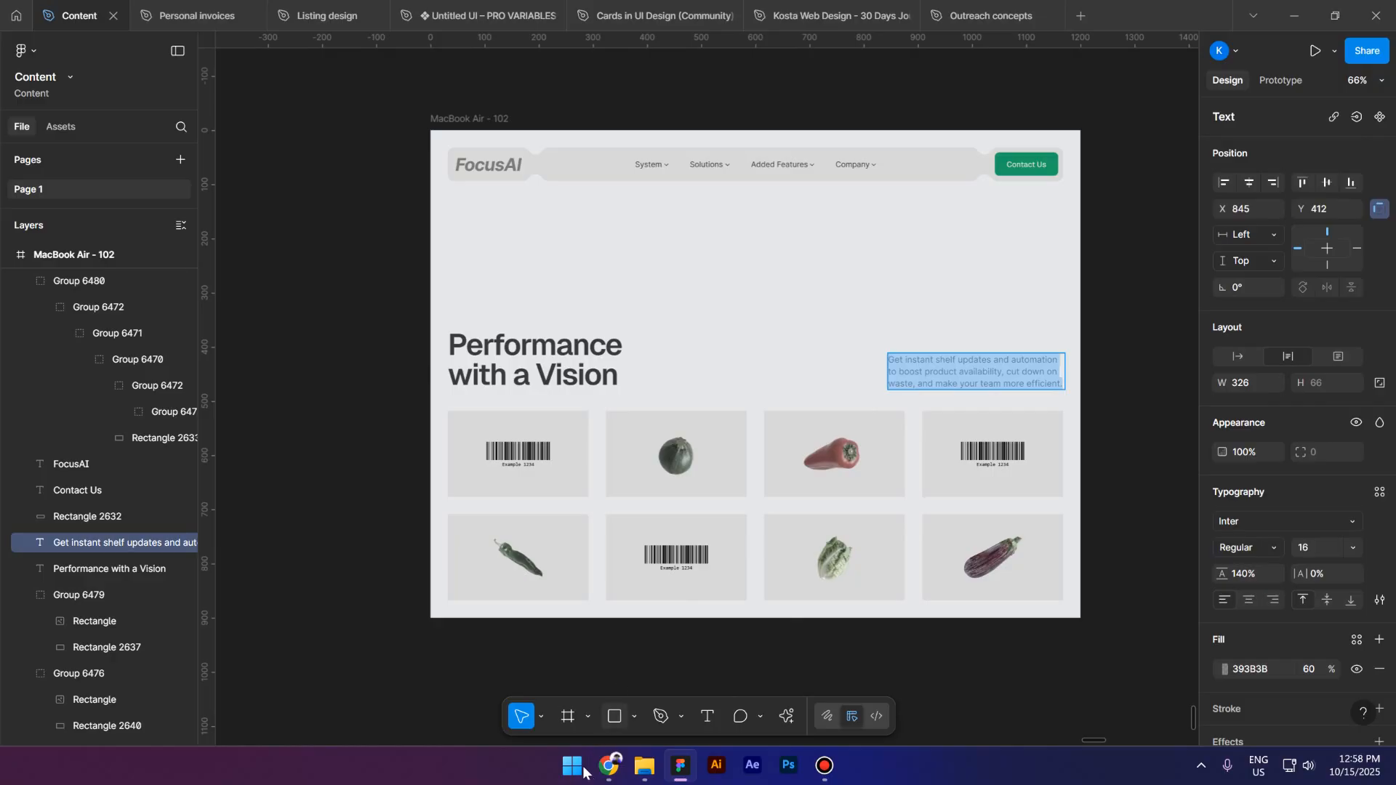
Return to MagicPath and replace the subtitle with "Get instant shelf updates and automation to boost product availability, cut down on waste, and make your team more efficient.".
click(609, 766)
click(944, 384)
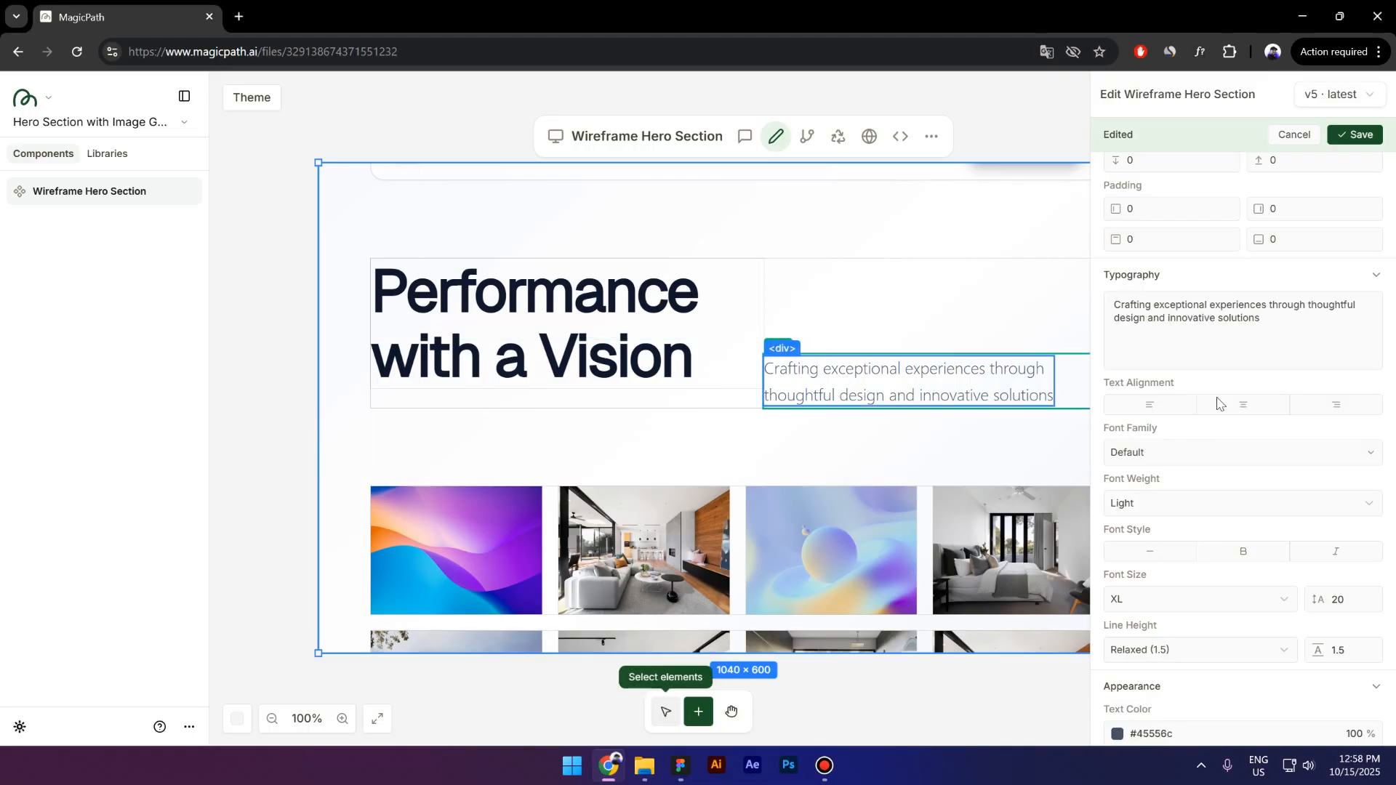
drag(1320, 334, 1082, 305)
key(ctrl+v)
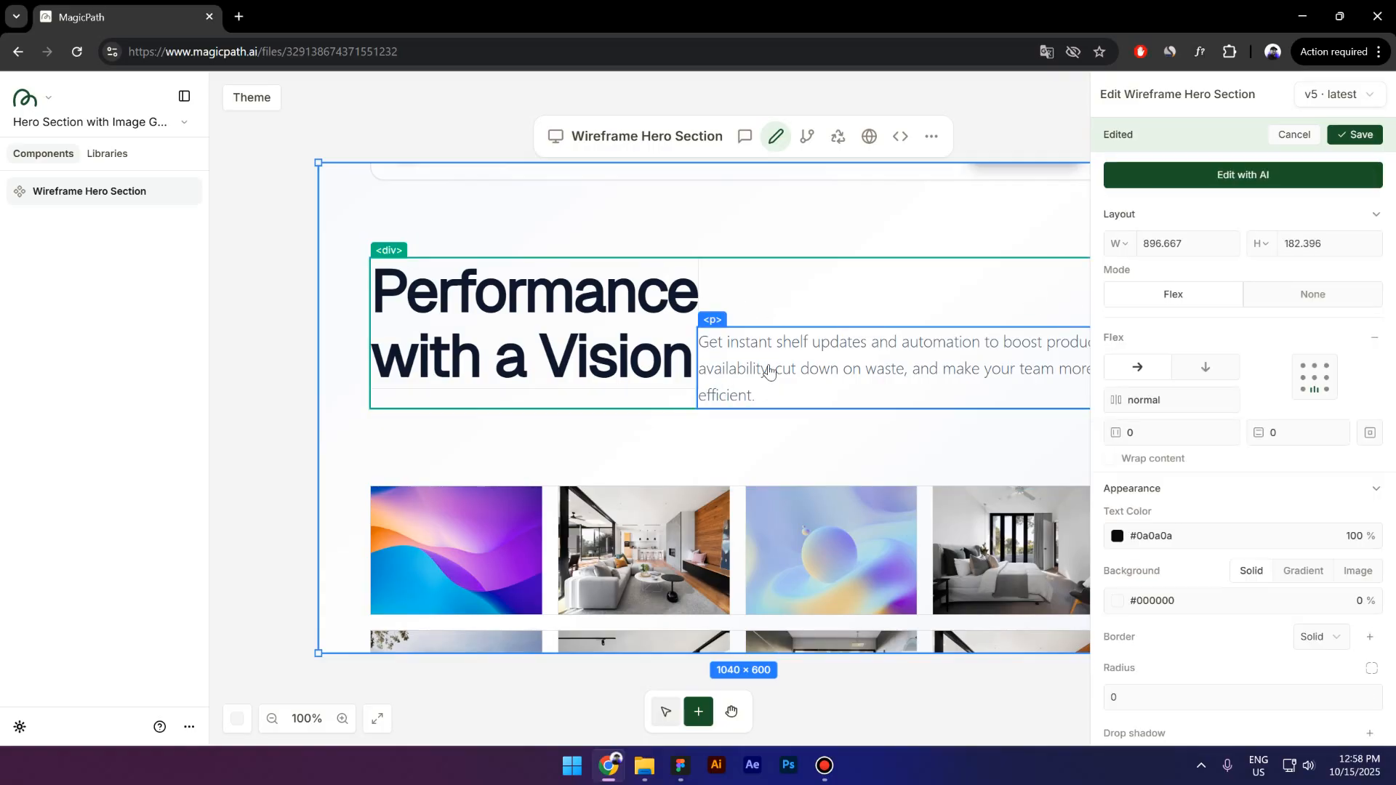
Set the widths of the subtitle paragraph and the "Performance with a Vision" headline to 400 each.
double_click(1184, 247)
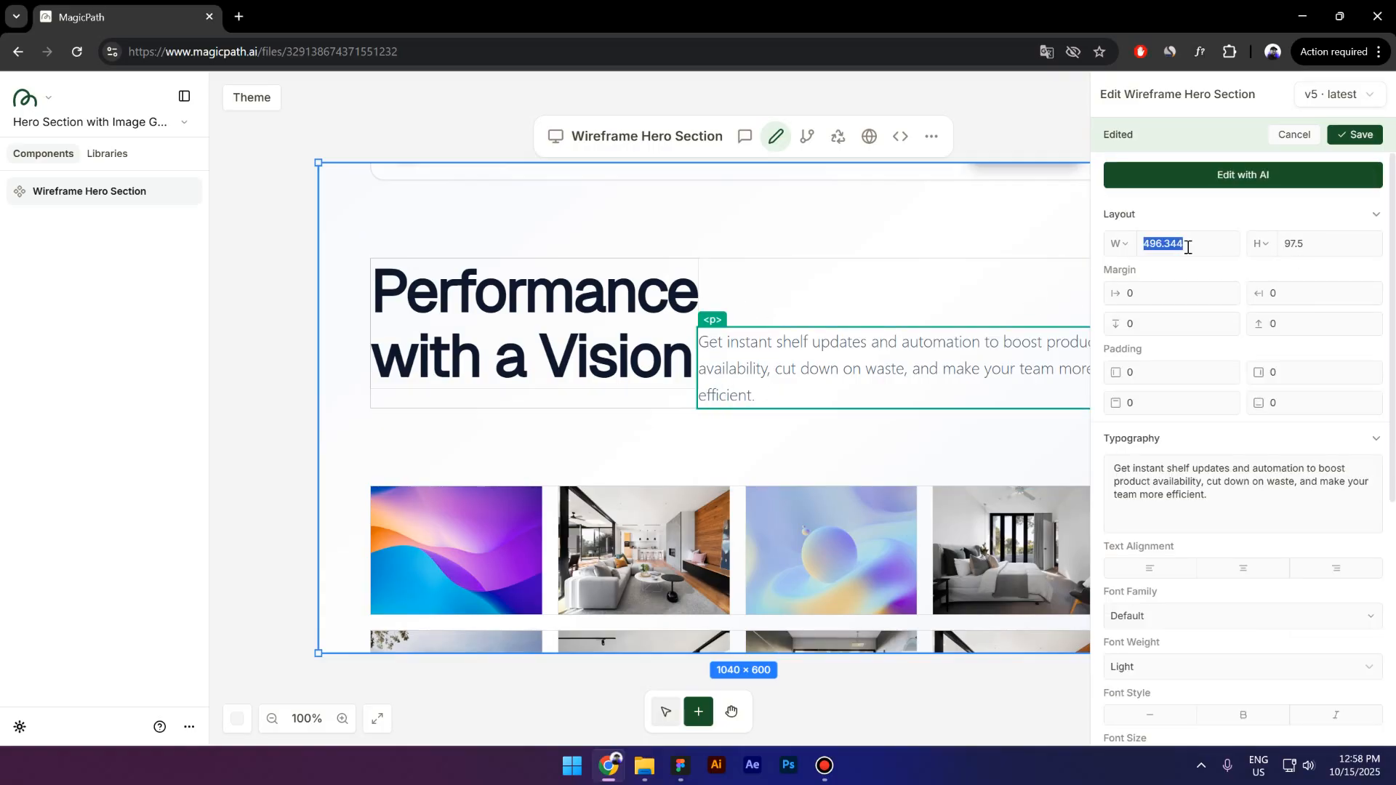
text(400)
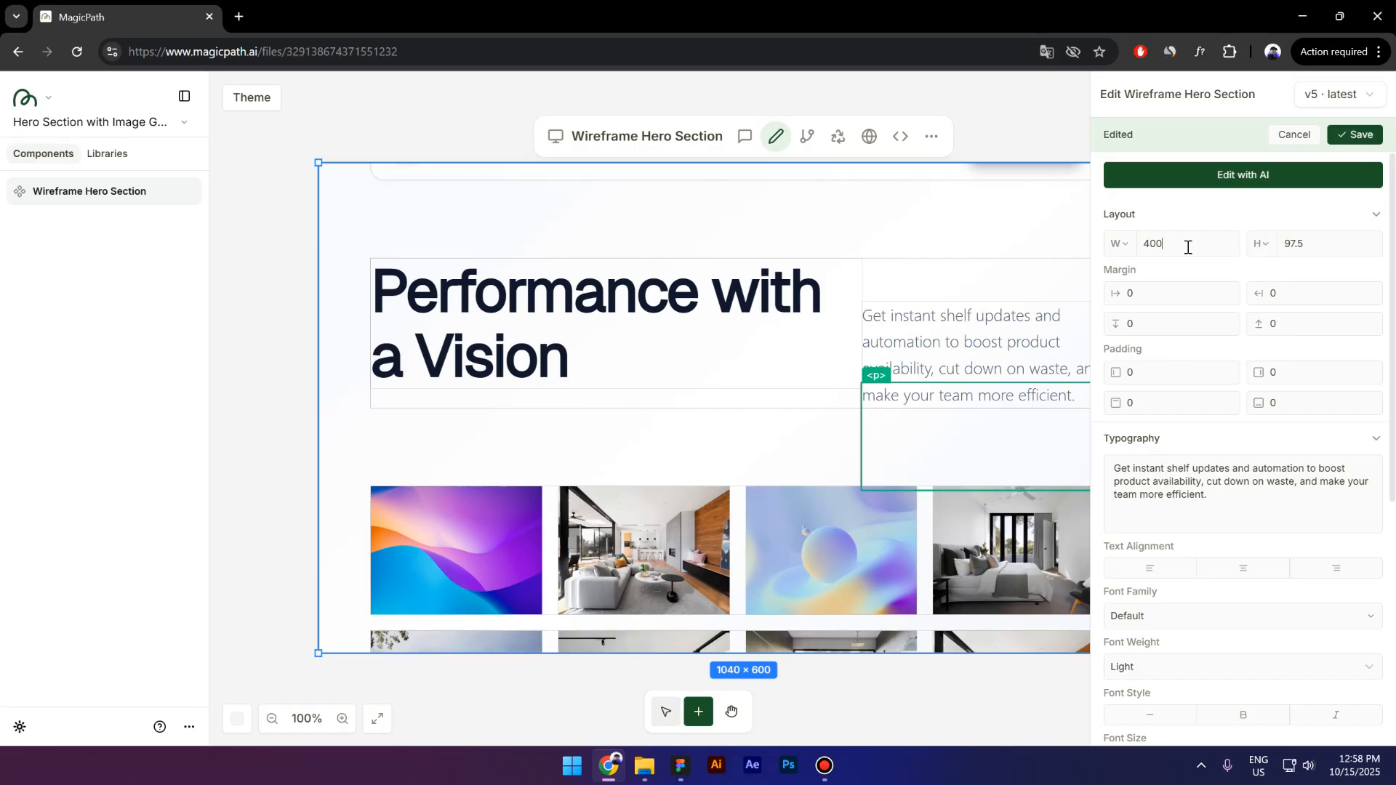
click(757, 368)
double_click(1162, 245)
text(400)
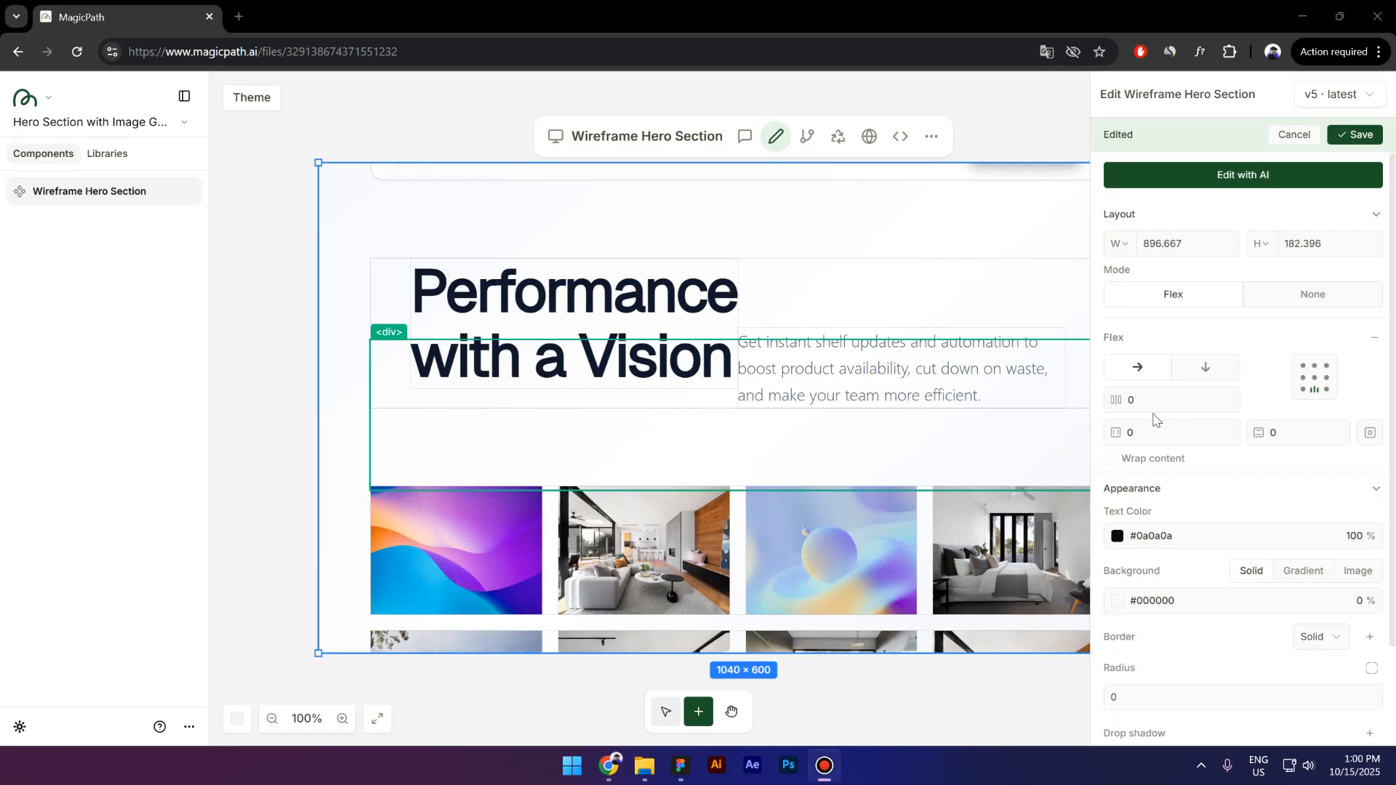
Set the Flex gap between headline and subtitle in their container to 100, after trying 80.
double_click(1144, 403)
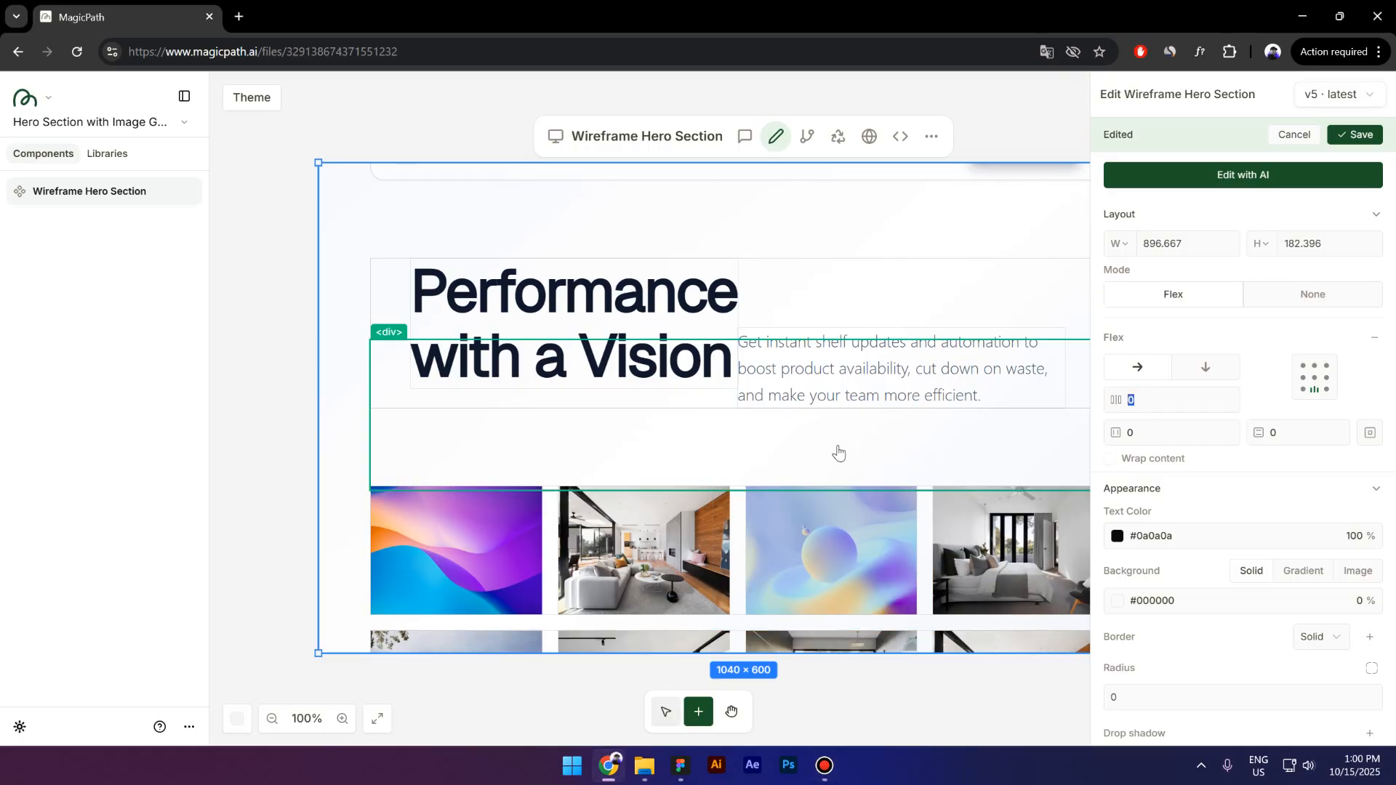
text(80)
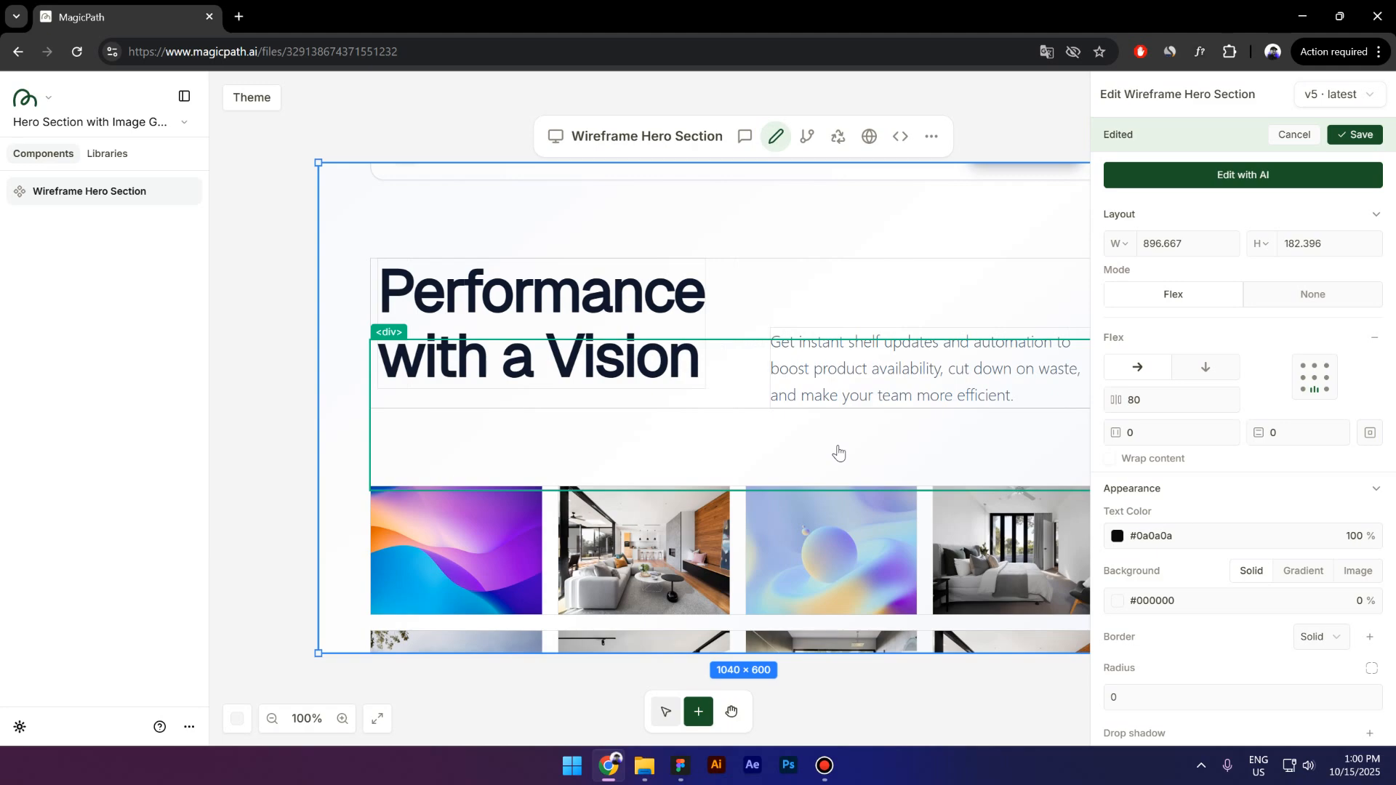
text(100)
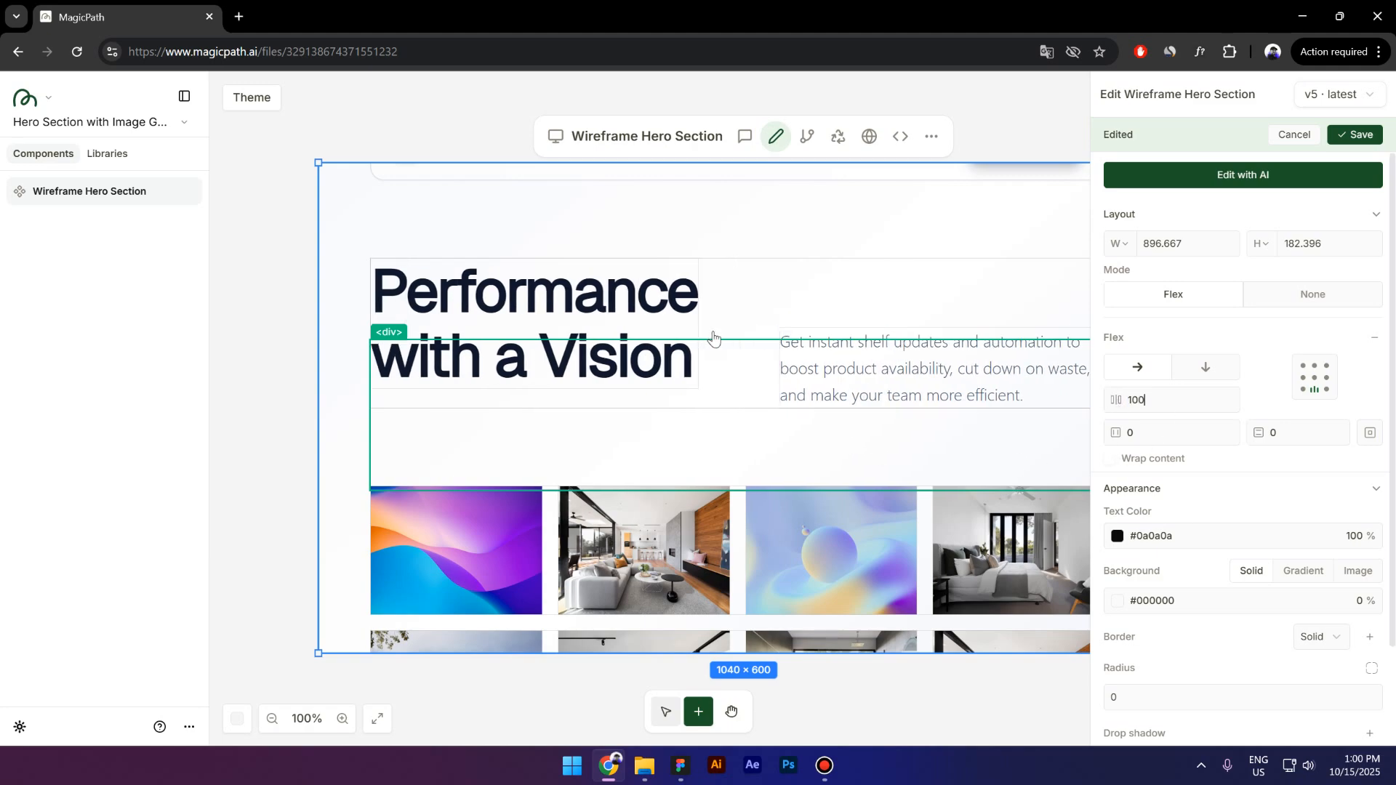
Set the "Performance with a Vision" headline's font size to 56.
click(637, 306)
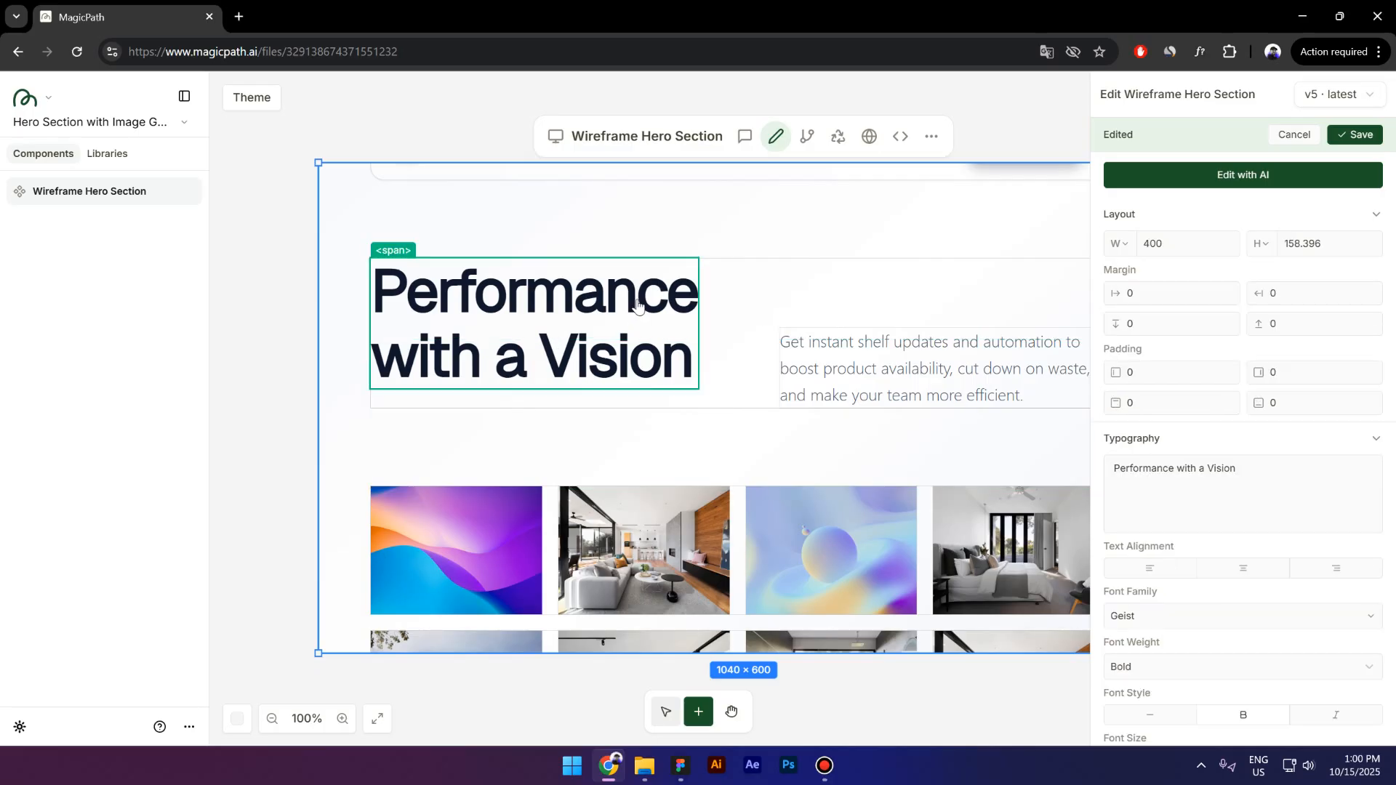
scroll(1224, 509, down, 3)
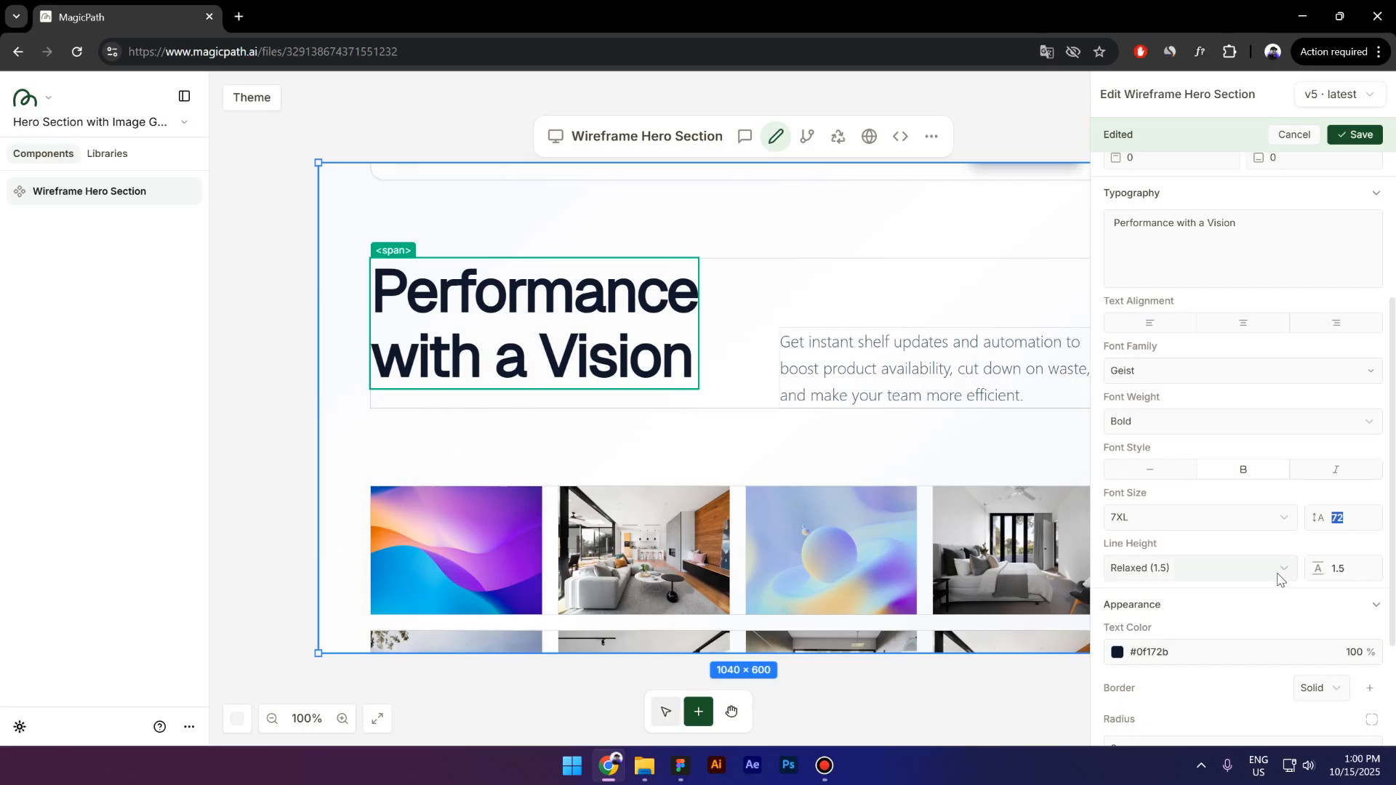
text(56)
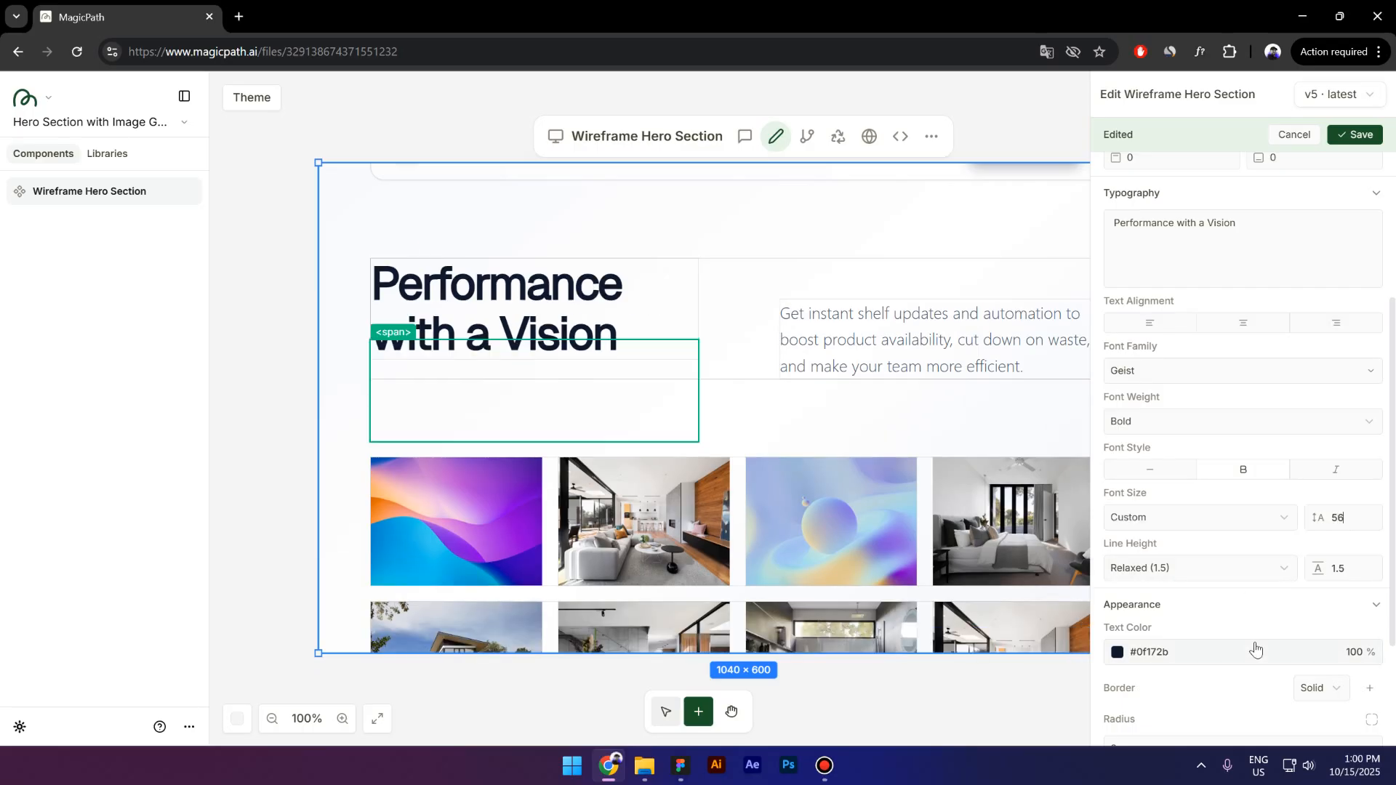
Set the subtitle paragraph's font size to 16.
click(817, 377)
click(834, 366)
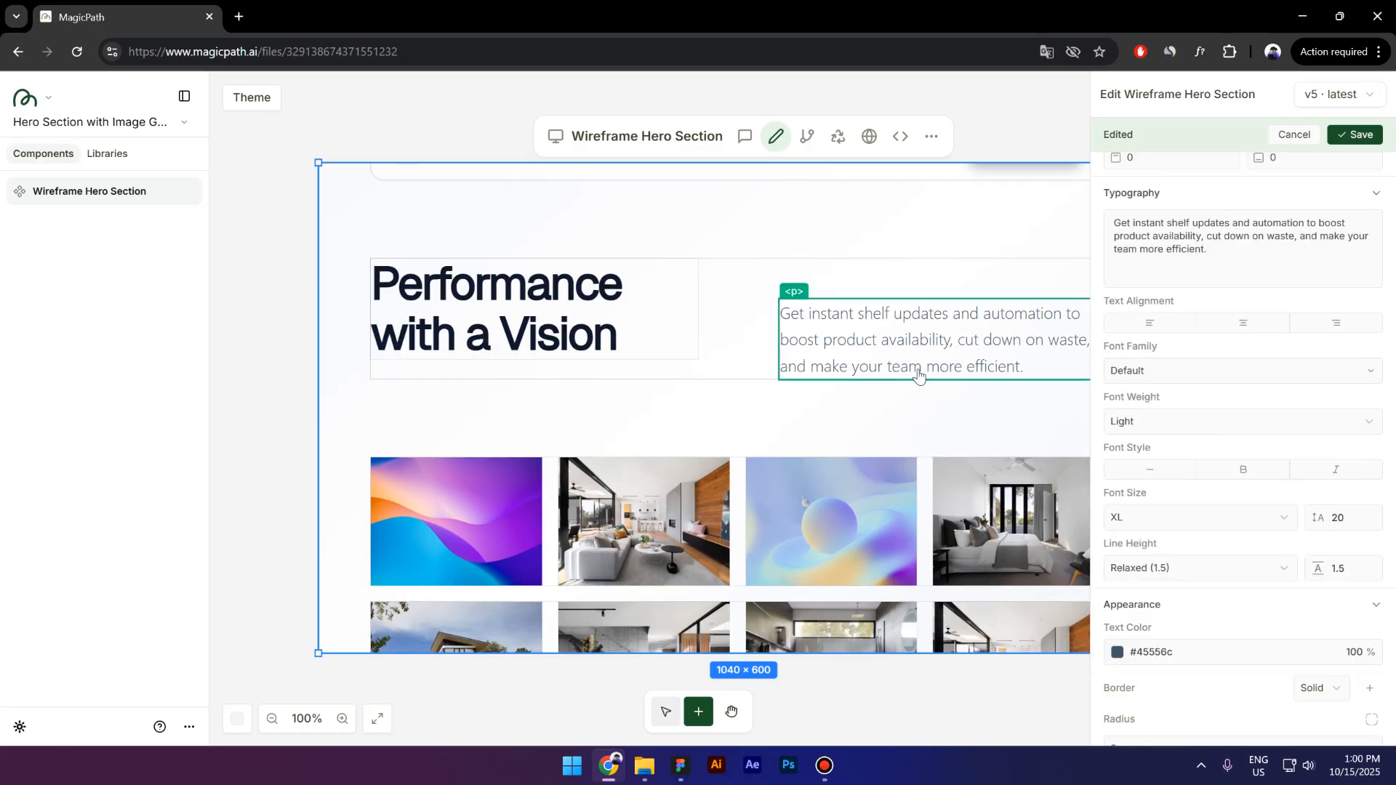
click(1345, 517)
text(16)
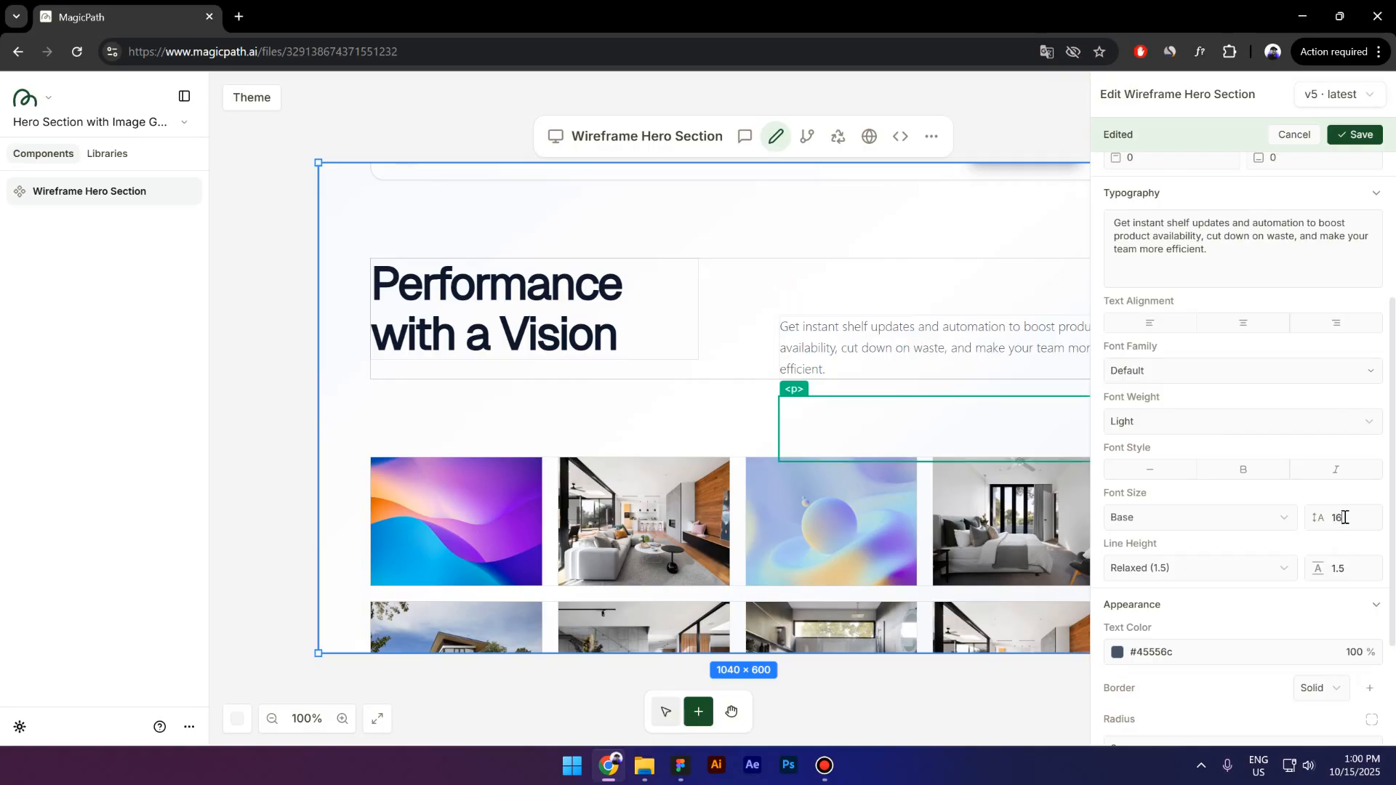
Switch to the Figma design and copy the headline's fill colour code 393B3B.
click(680, 765)
click(618, 368)
click(1248, 670)
key(ctrl+c)
Return to MagicPath and set the headline's text colour to hex 393B3B.
key(alt+Tab)
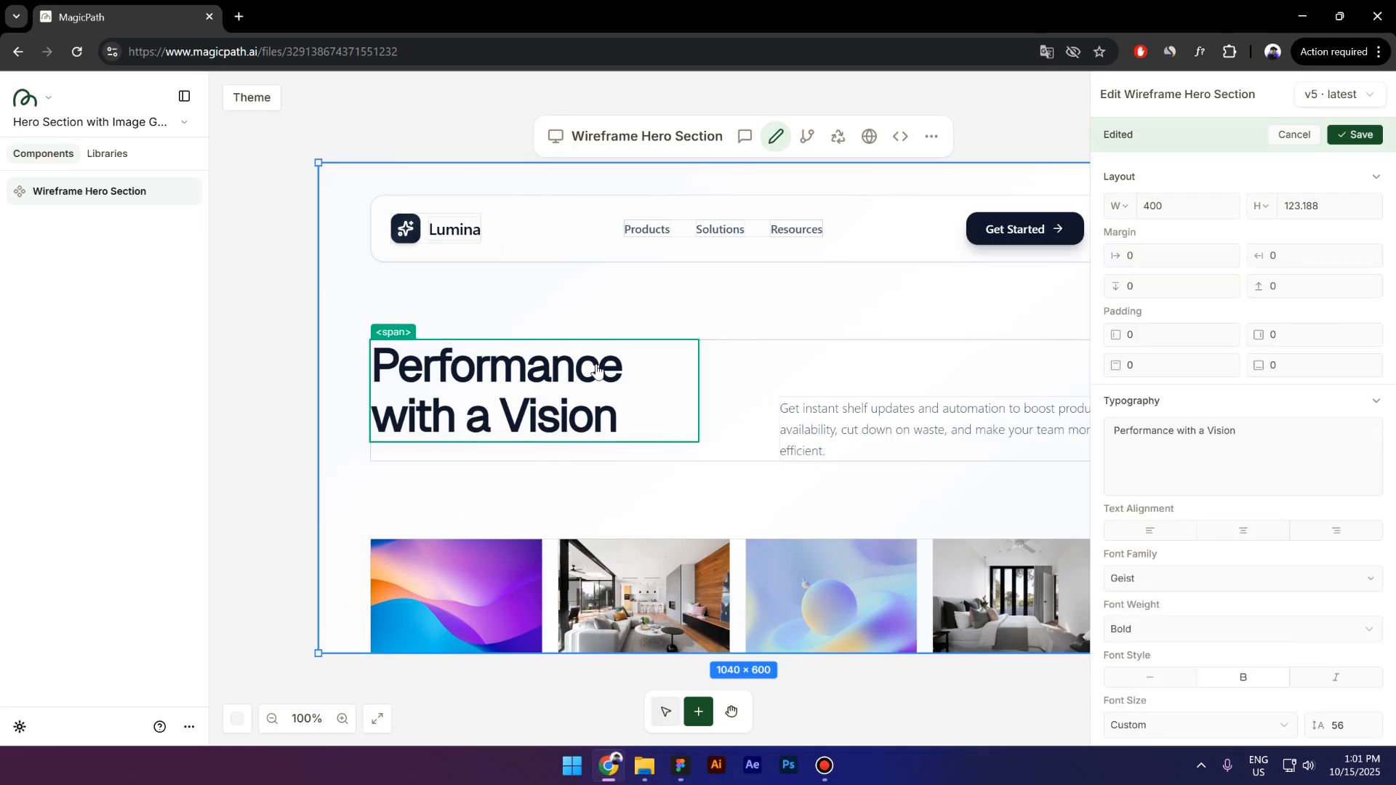
scroll(1249, 670, down, 5)
click(1180, 482)
double_click(1279, 436)
key(ctrl+v)
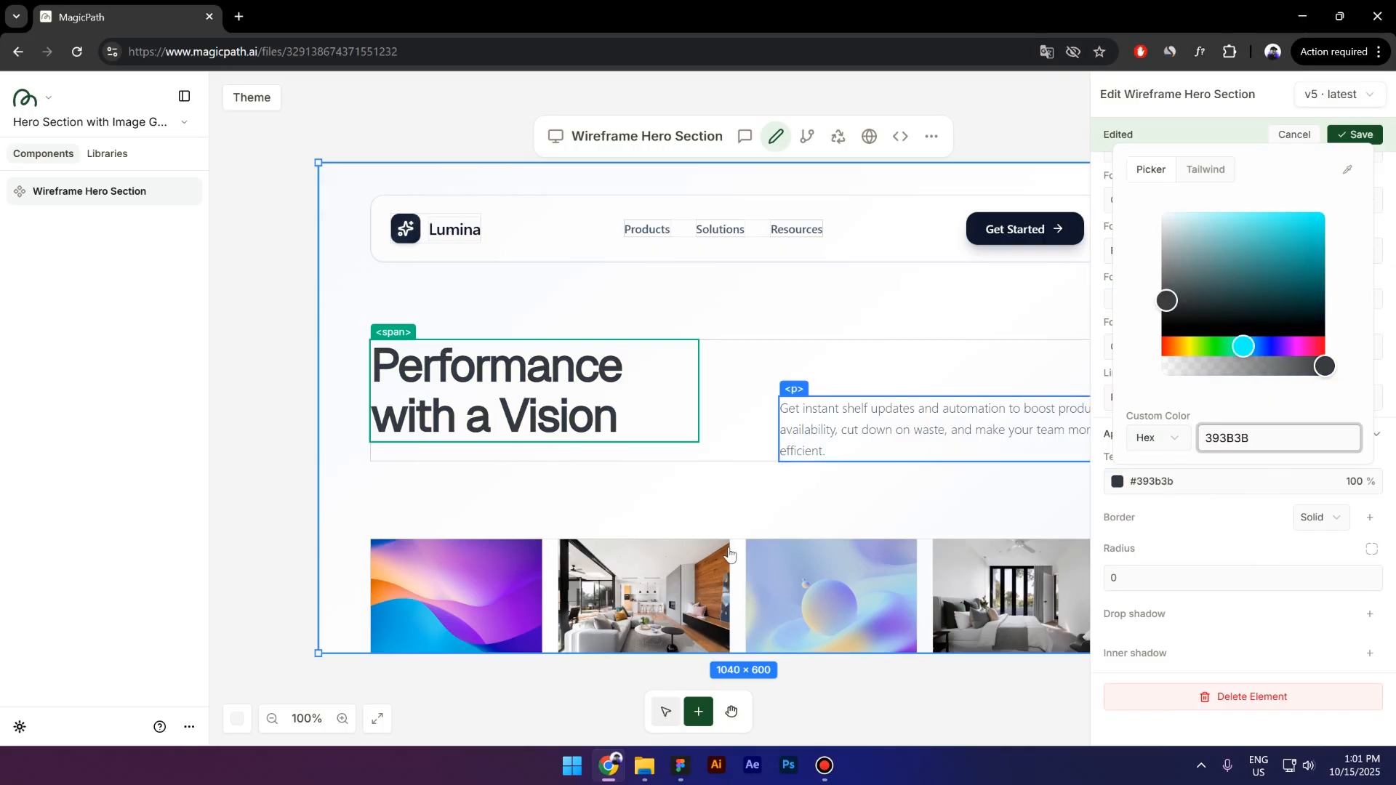
Set the subtitle's text colour to hex 393B3B with 70% opacity.
click(937, 423)
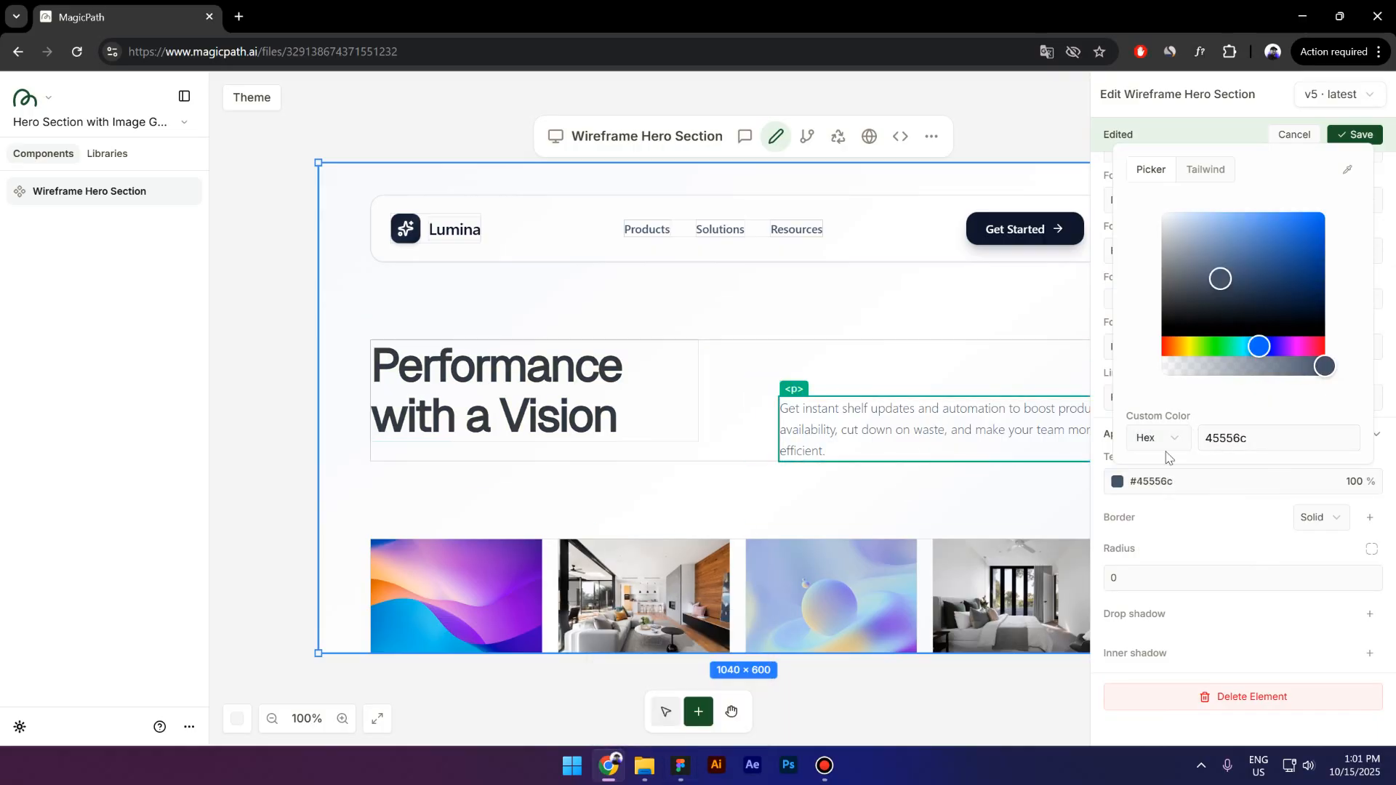
double_click(1277, 439)
key(ctrl+v)
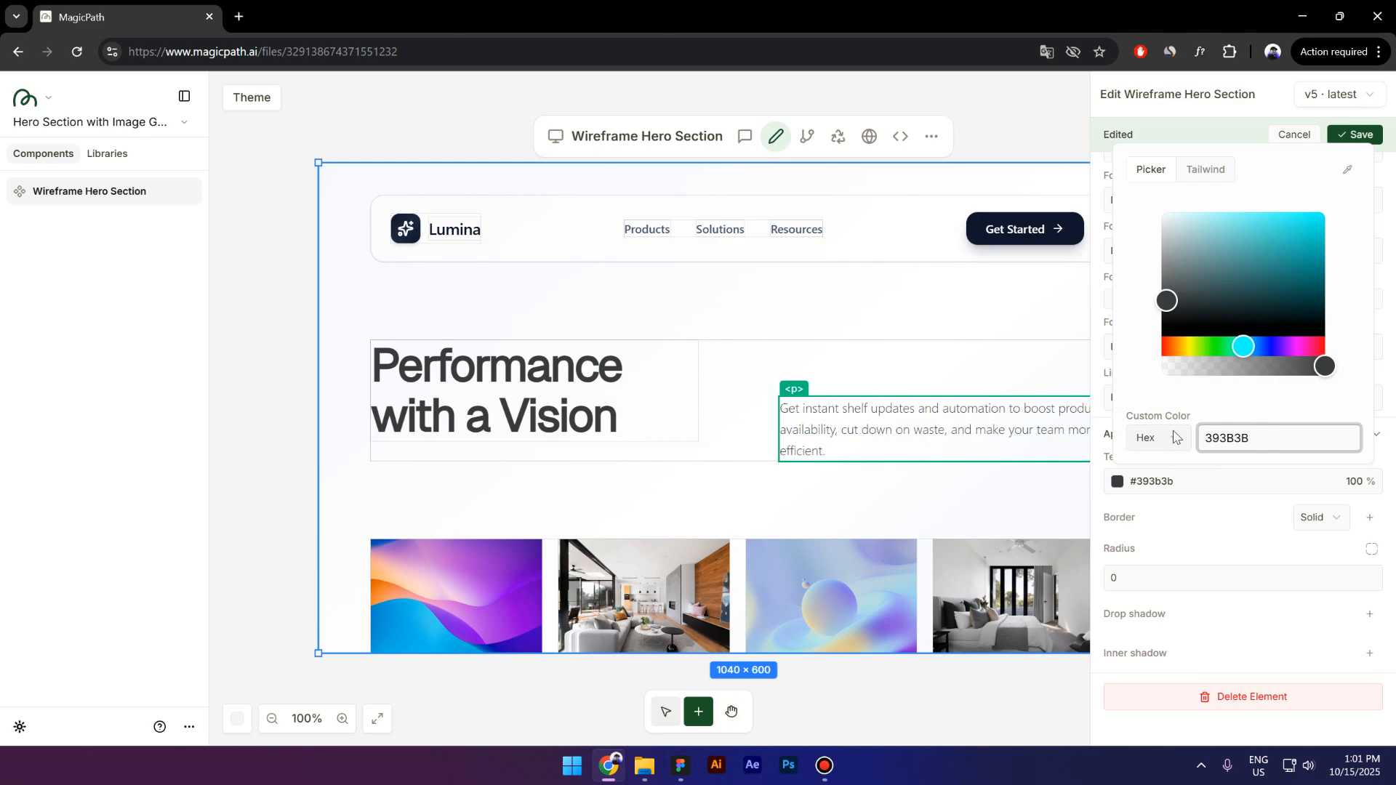
click(1357, 486)
double_click(1355, 482)
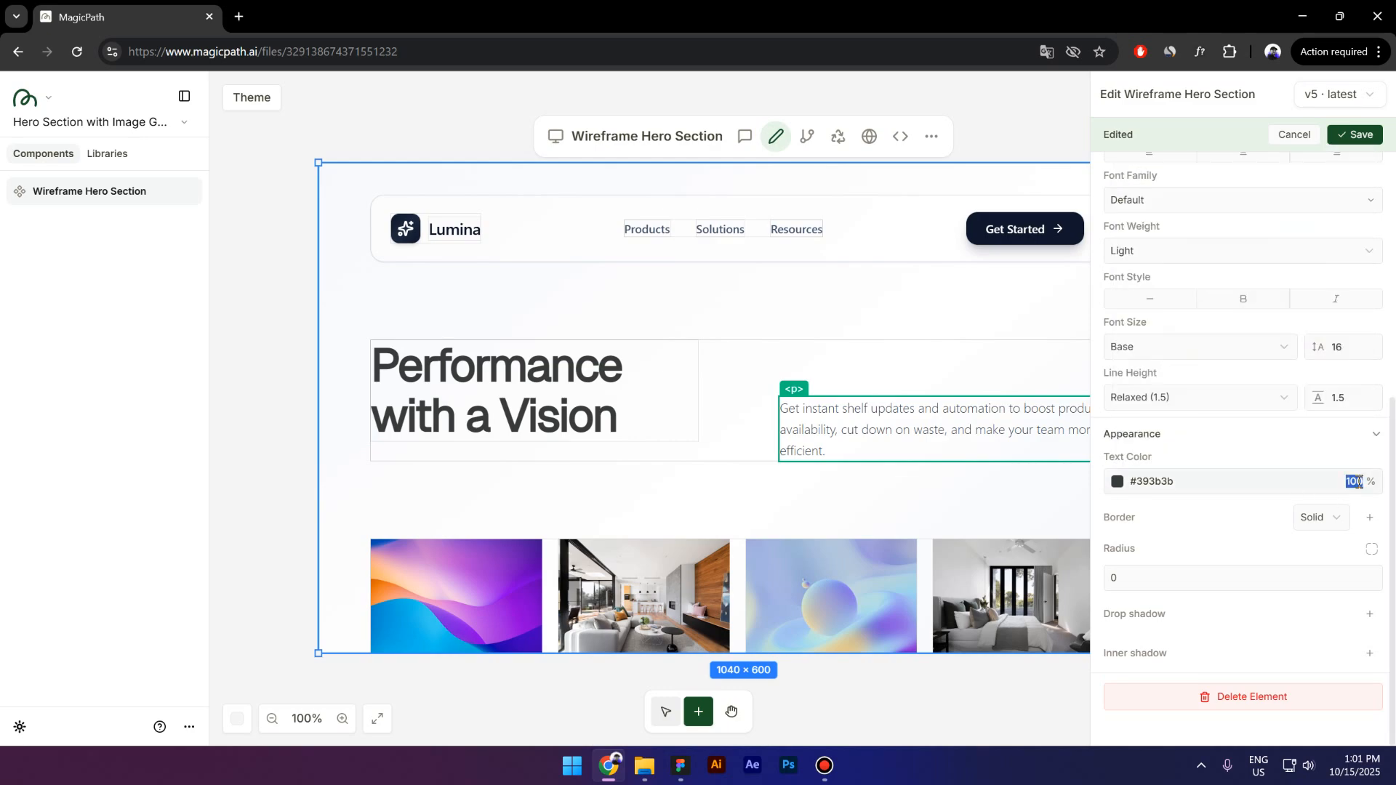
text(70)
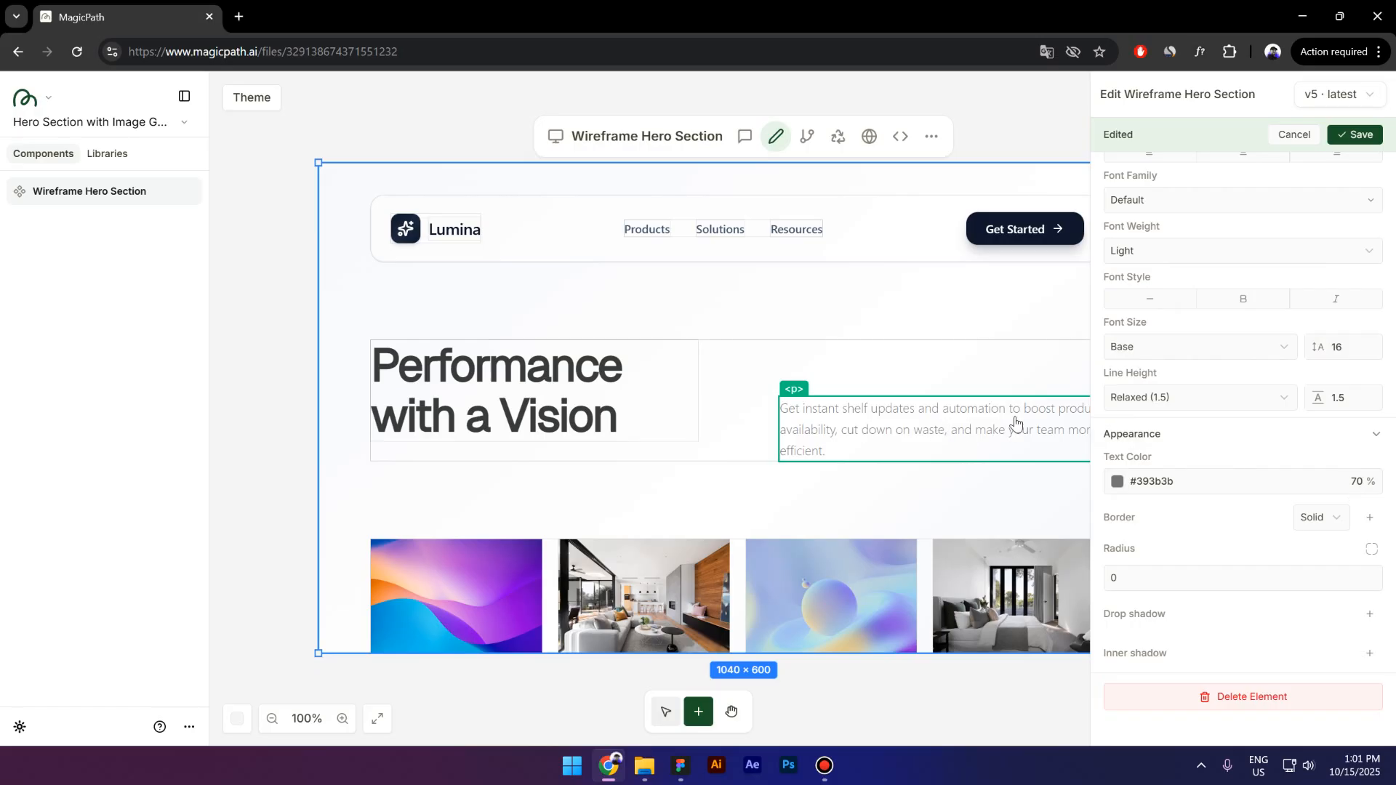
Change the subtitle's font family to Roboto.
scroll(1166, 444, up, 3)
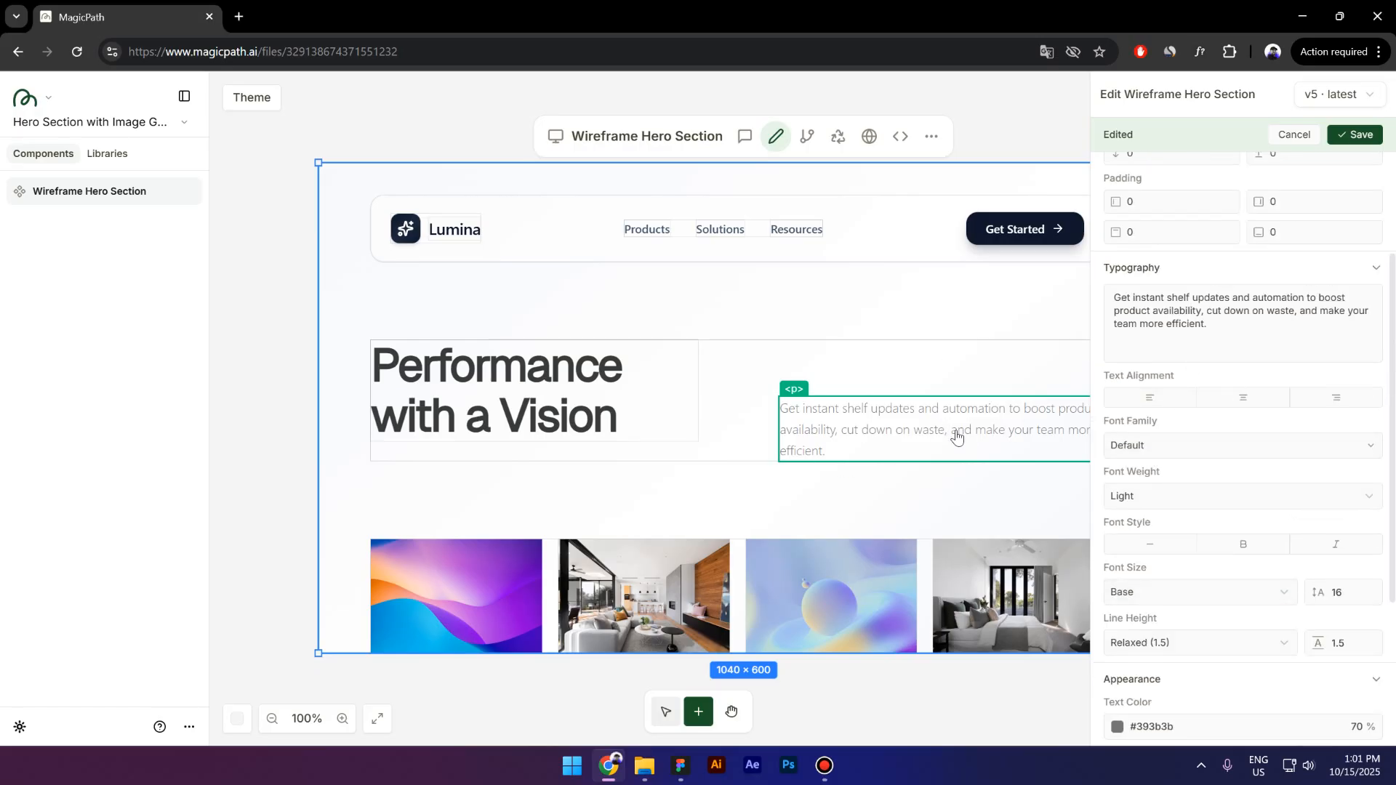
click(1155, 448)
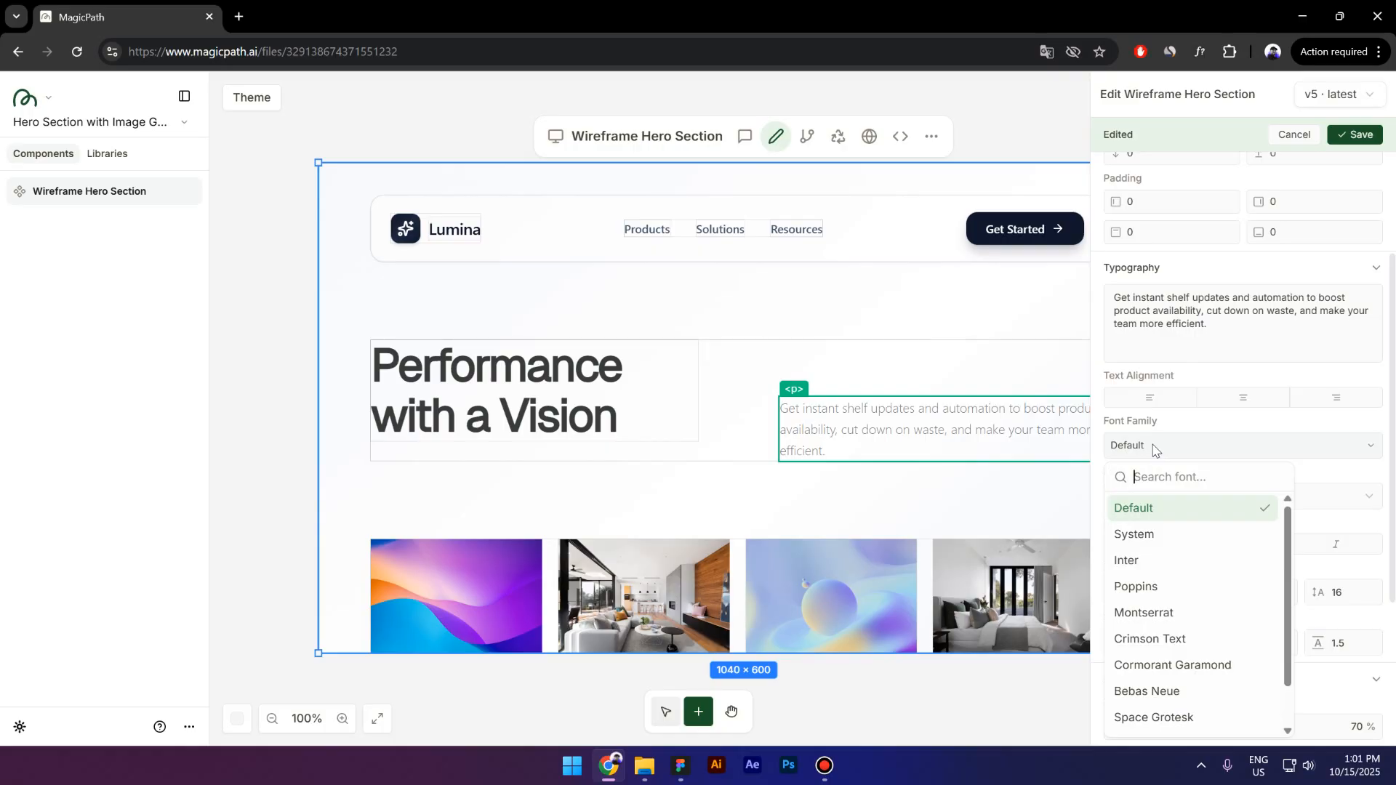
text(rob)
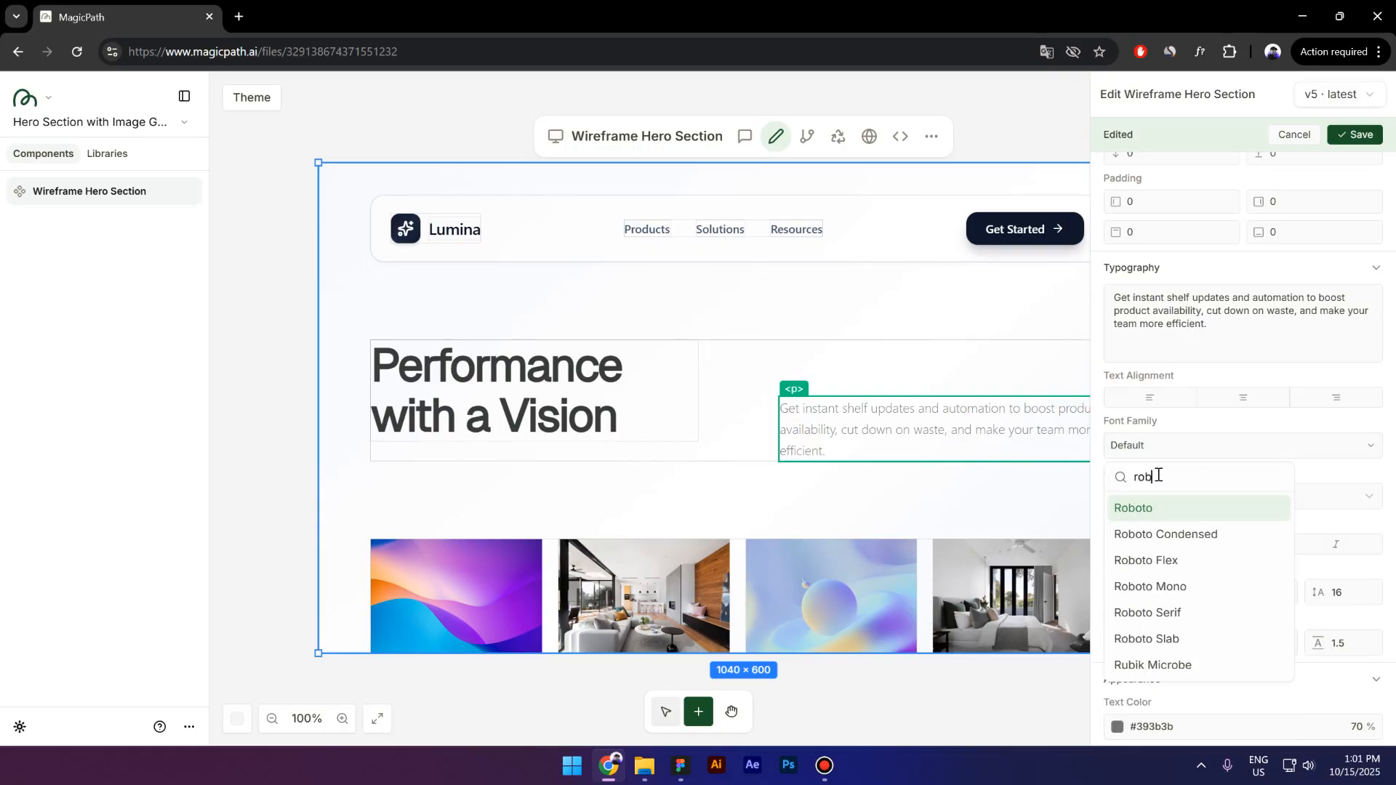
click(1167, 507)
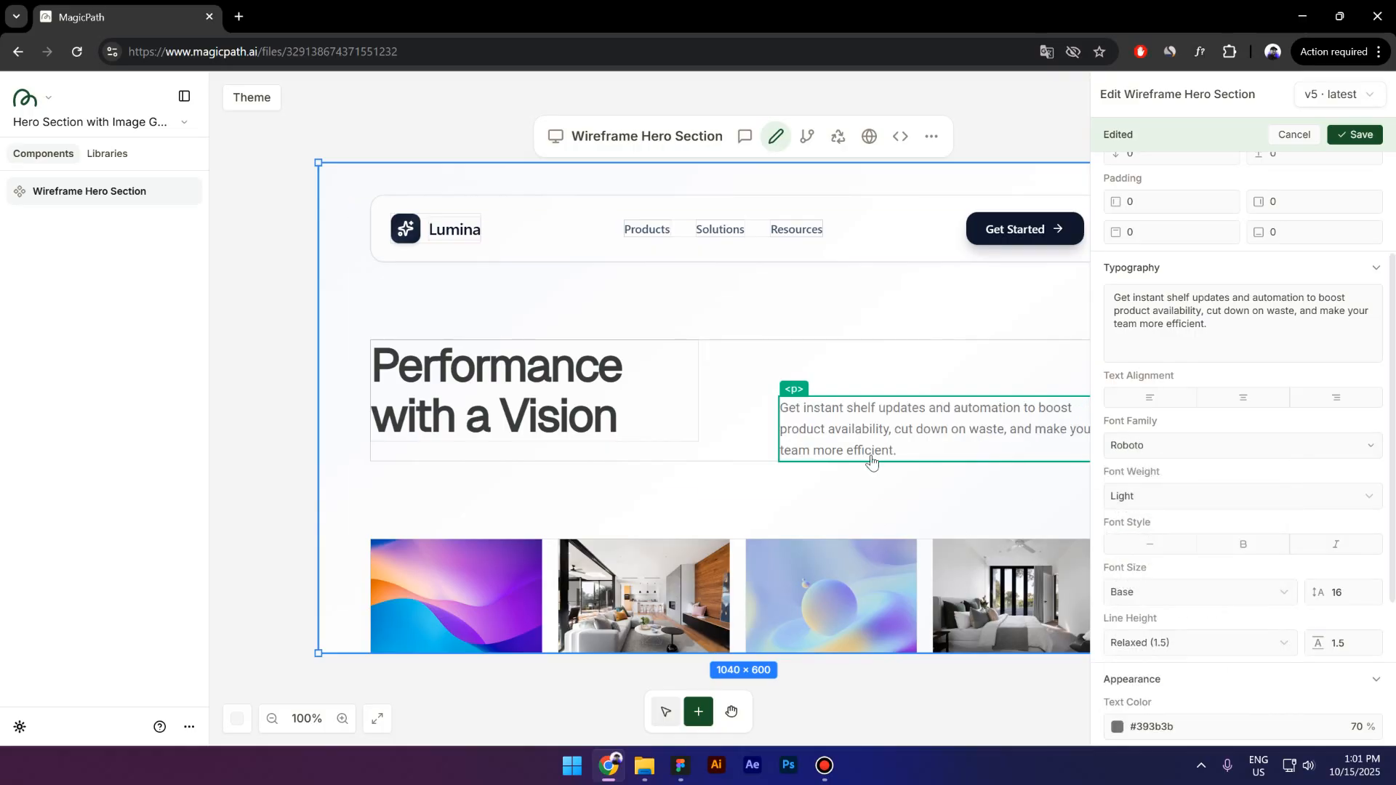
Select the outer hero section container and change its background from a gradient to a solid fill.
click(856, 484)
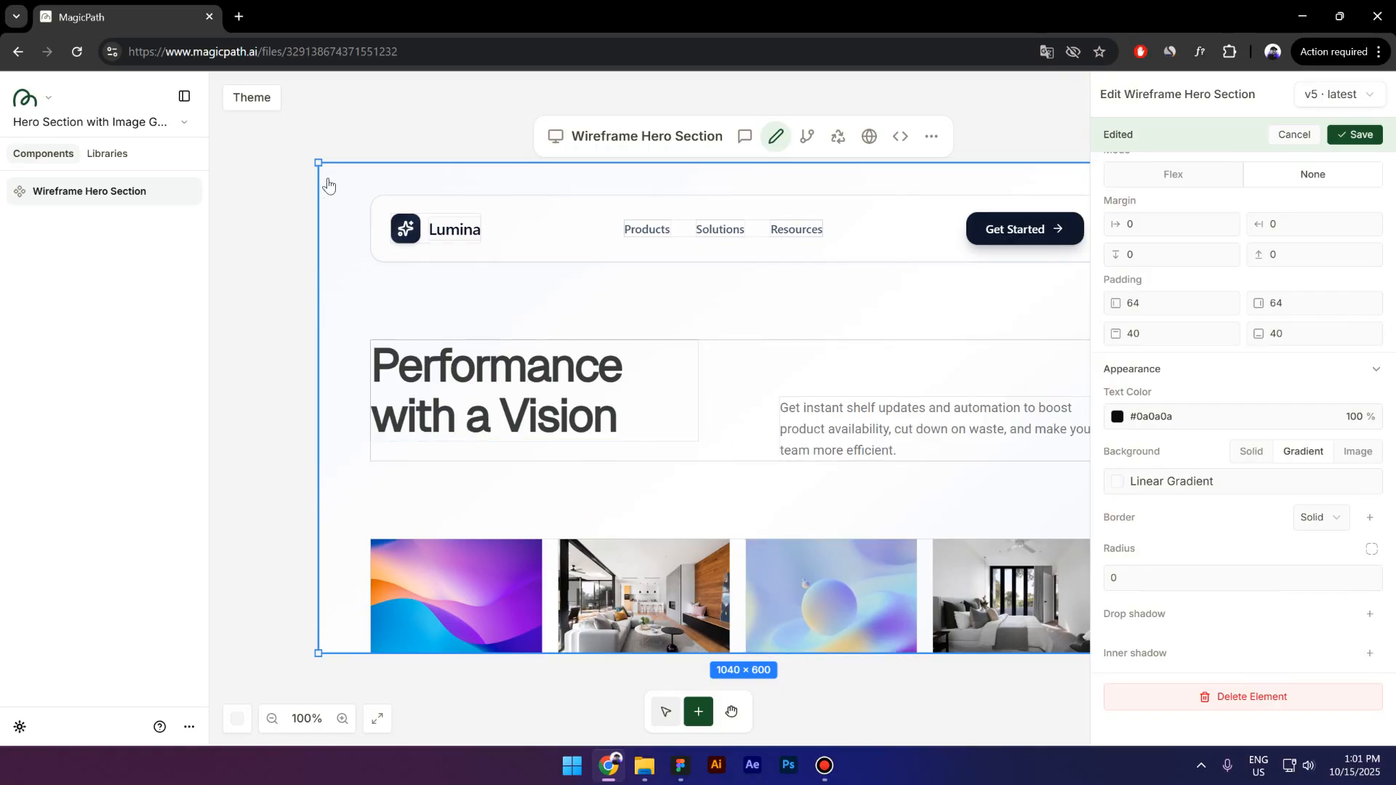
double_click(329, 186)
click(332, 210)
scroll(1367, 384, up, 2)
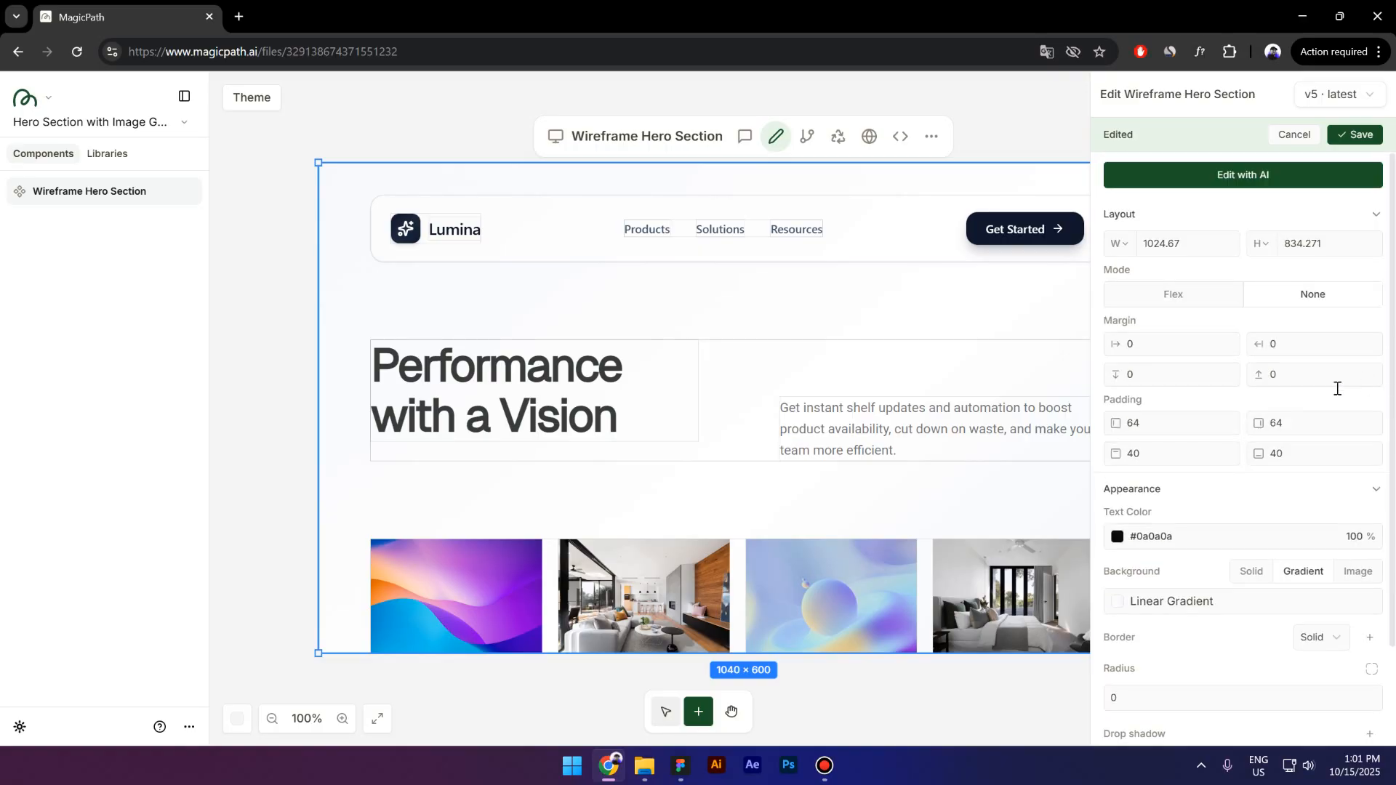
scroll(1201, 373, down, 2)
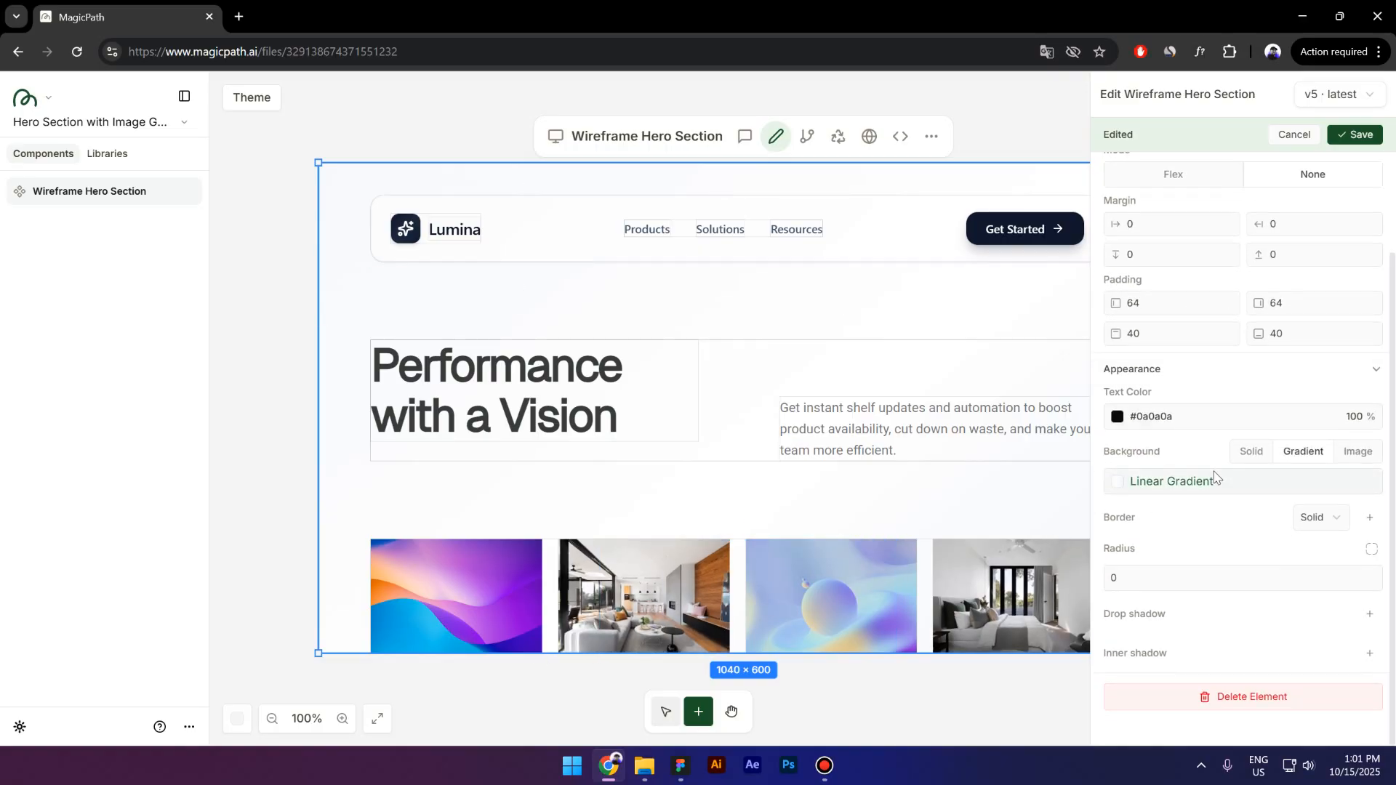
click(1253, 452)
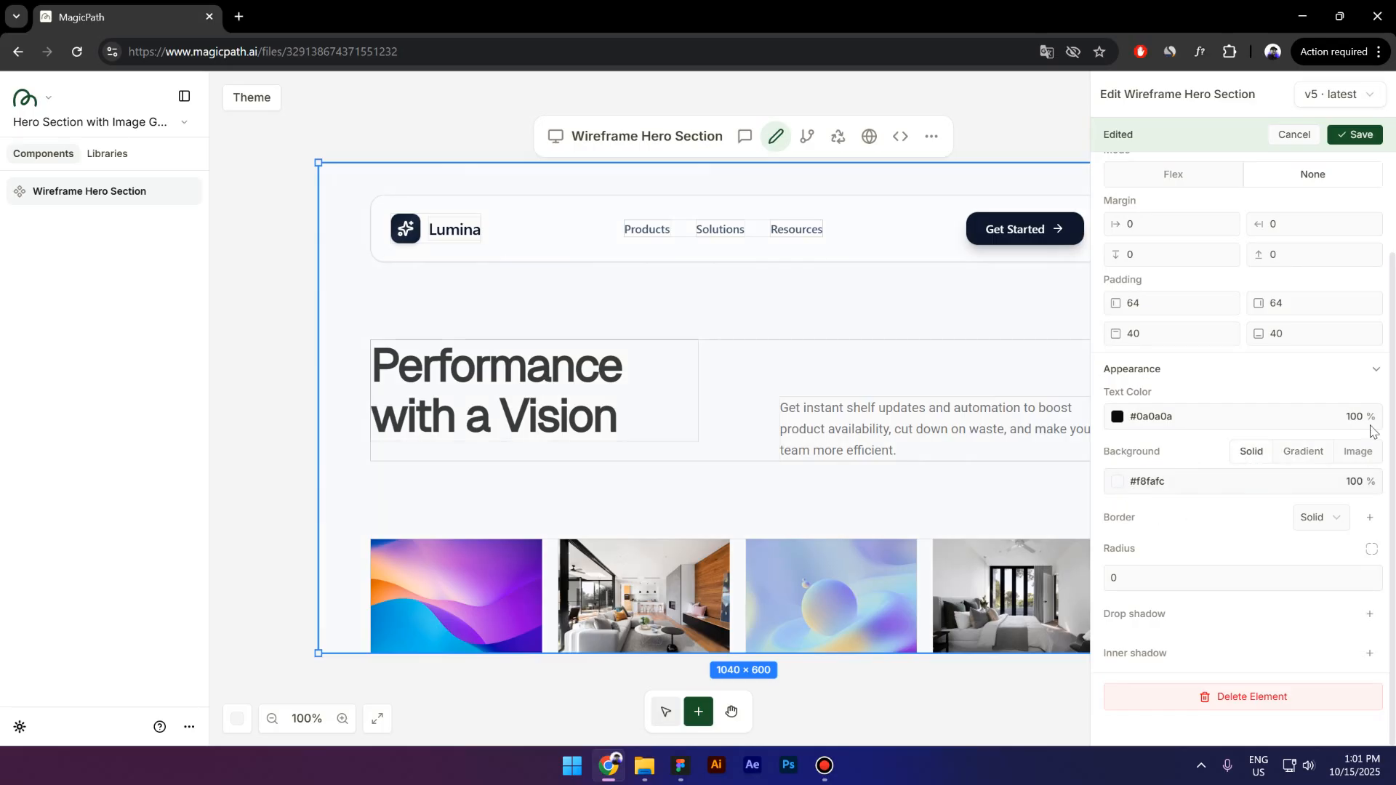
Switch to the Figma design and copy the fill colour E6E8E9 of the MacBook Air - 102 frame.
click(680, 766)
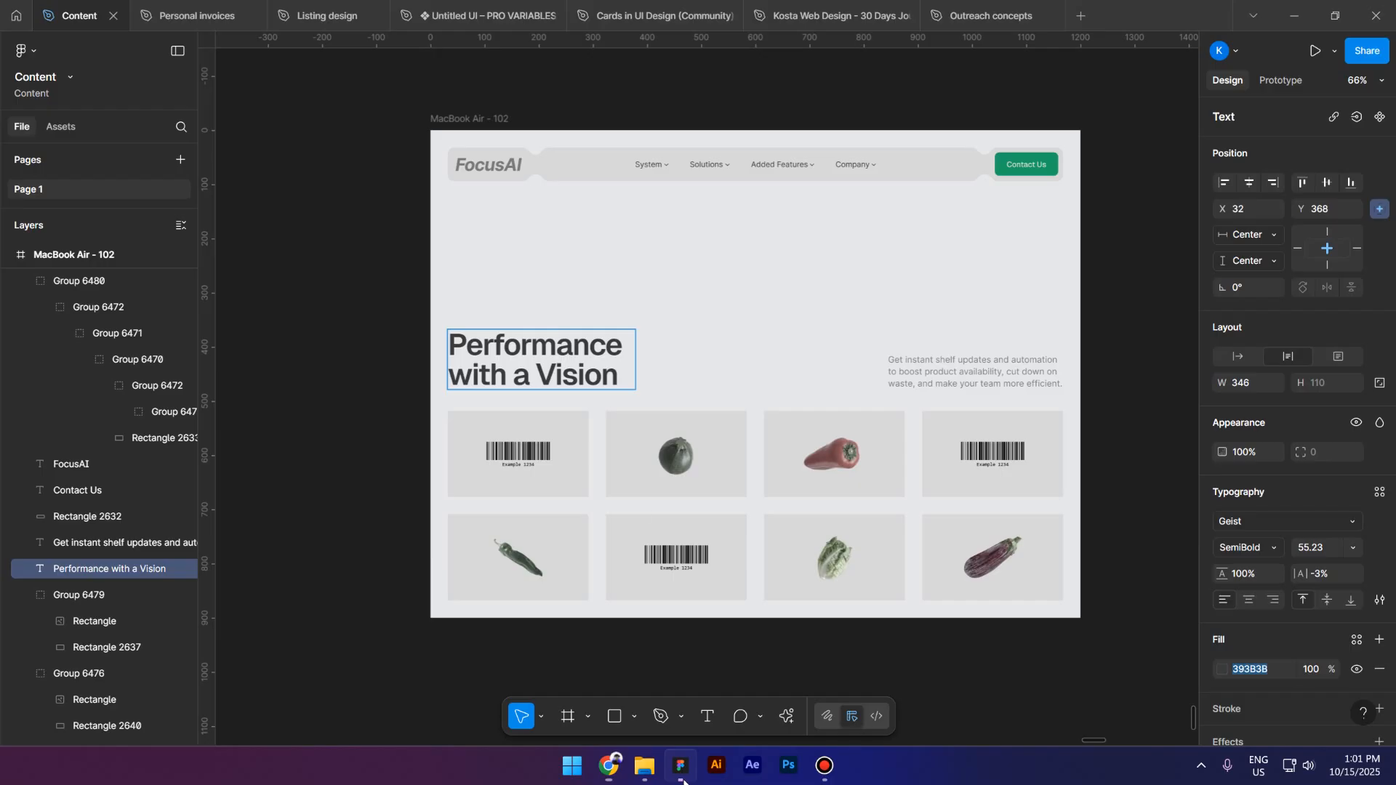
click(499, 120)
click(1259, 525)
key(ctrl+c)
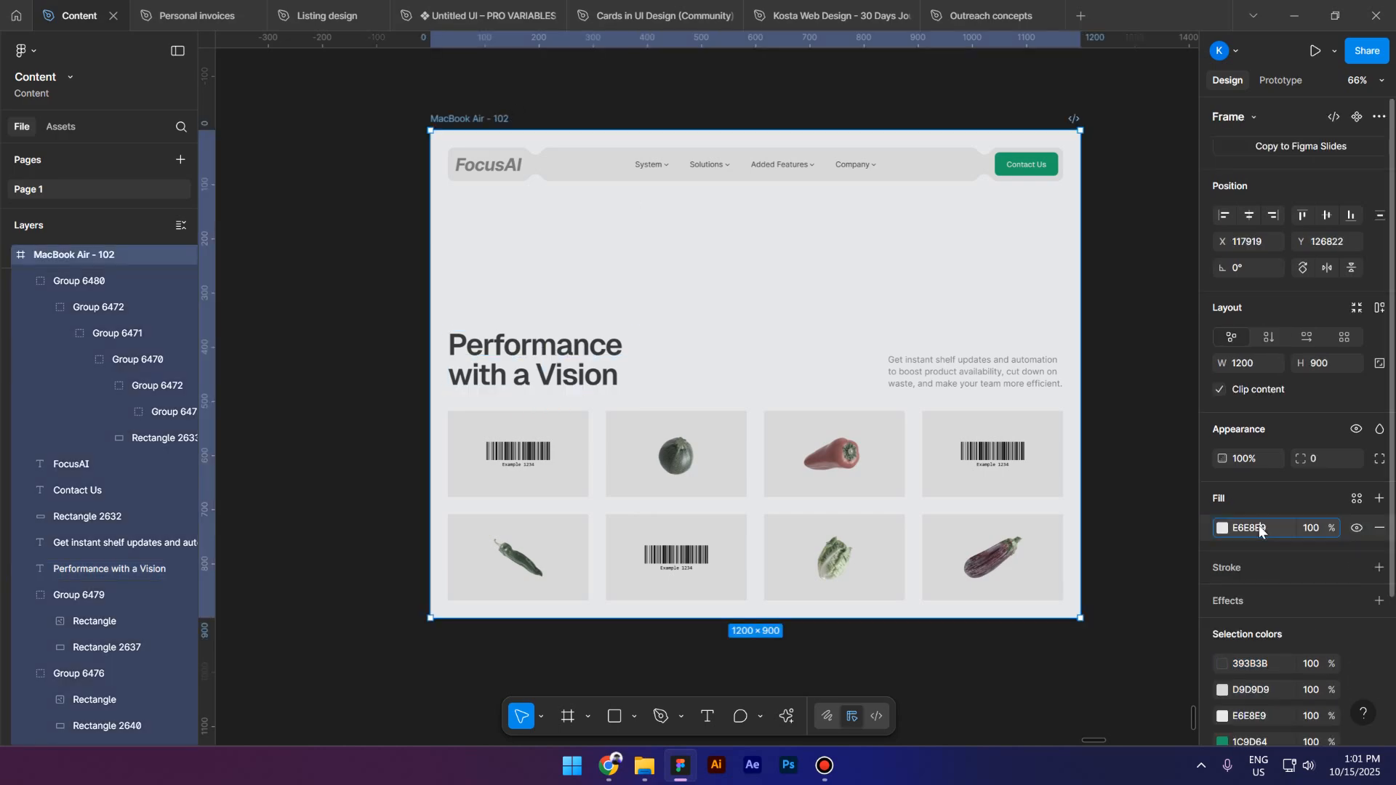
Return to MagicPath and set the hero section's solid background colour to hex E6E8E9.
click(609, 766)
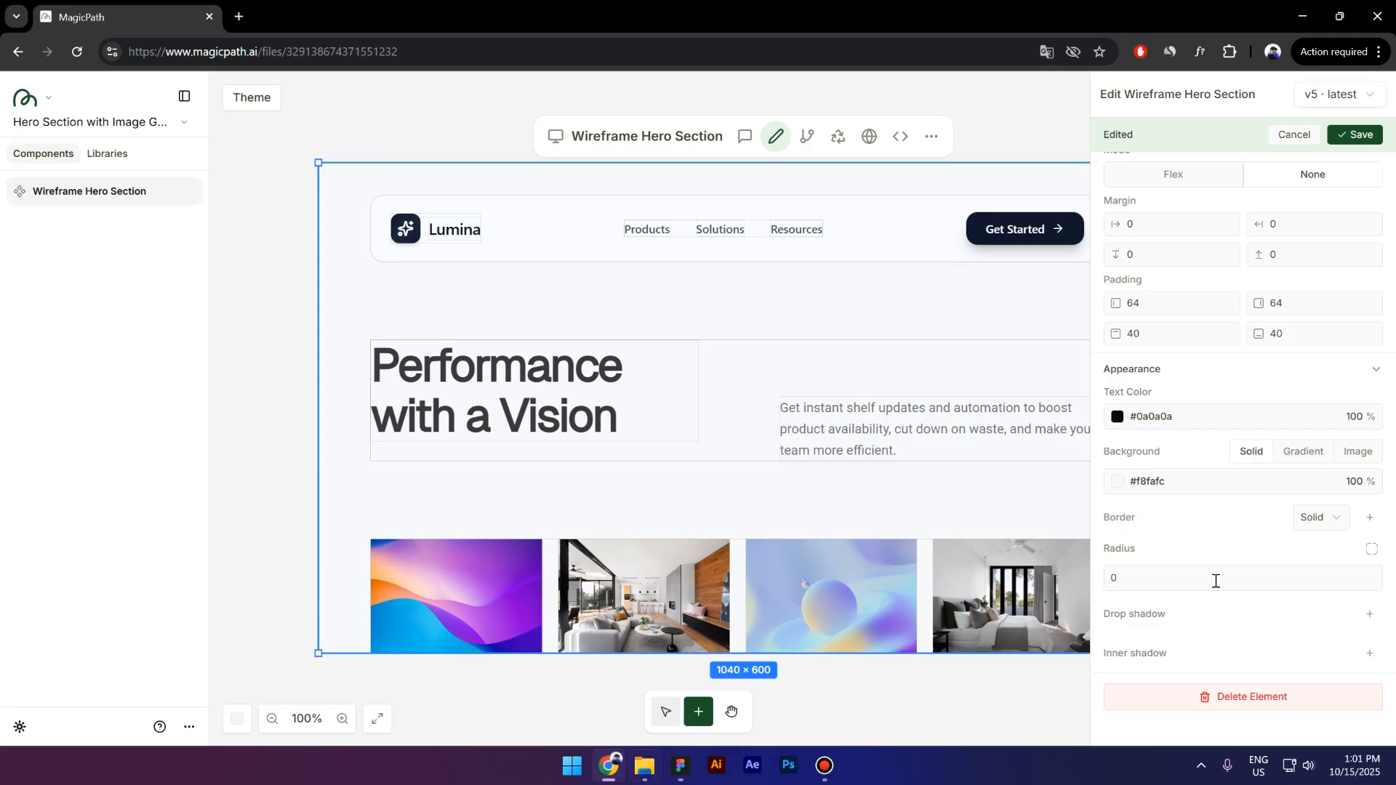
click(1172, 483)
drag(1243, 438, 1202, 439)
key(ctrl+v)
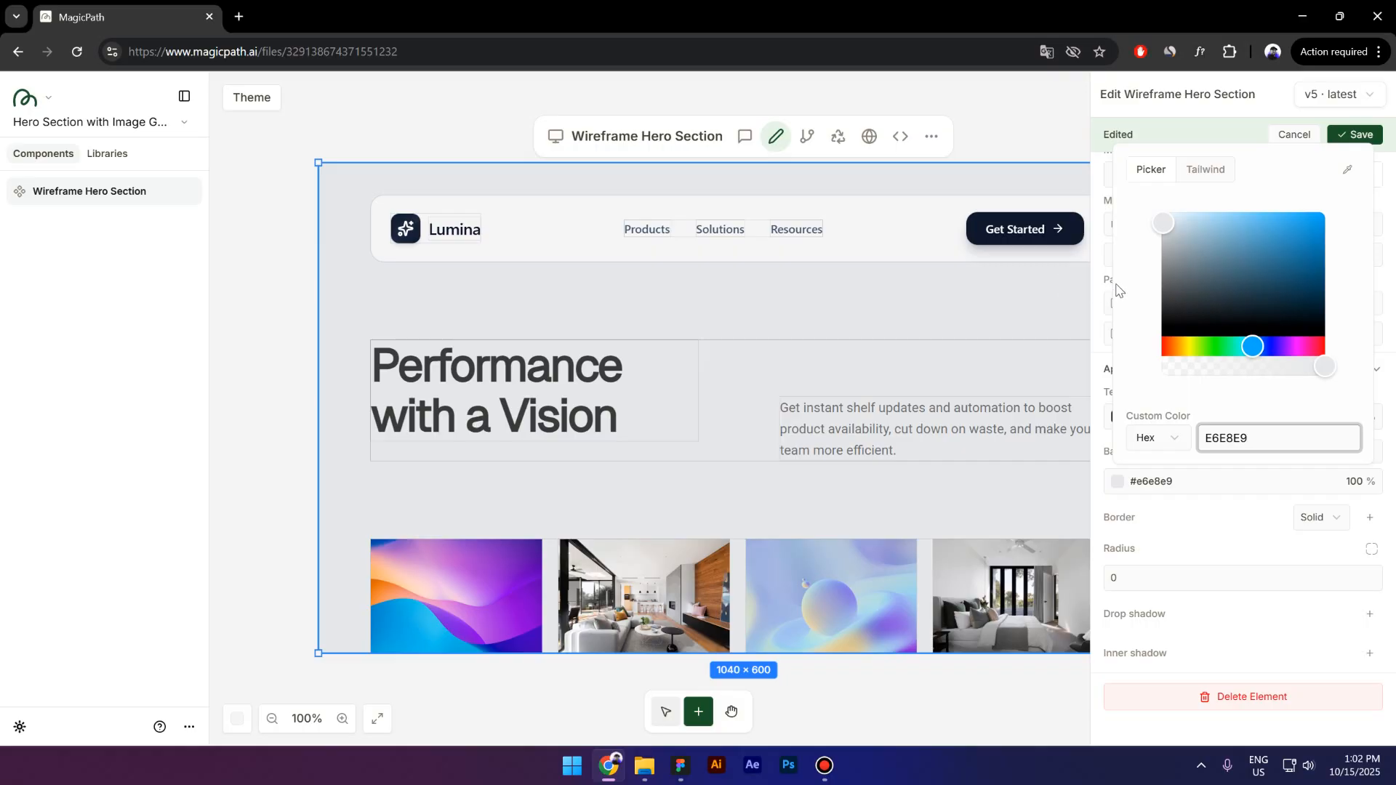
Select the container holding the headline and subtitle and set its Flex alignment to the middle center.
click(889, 409)
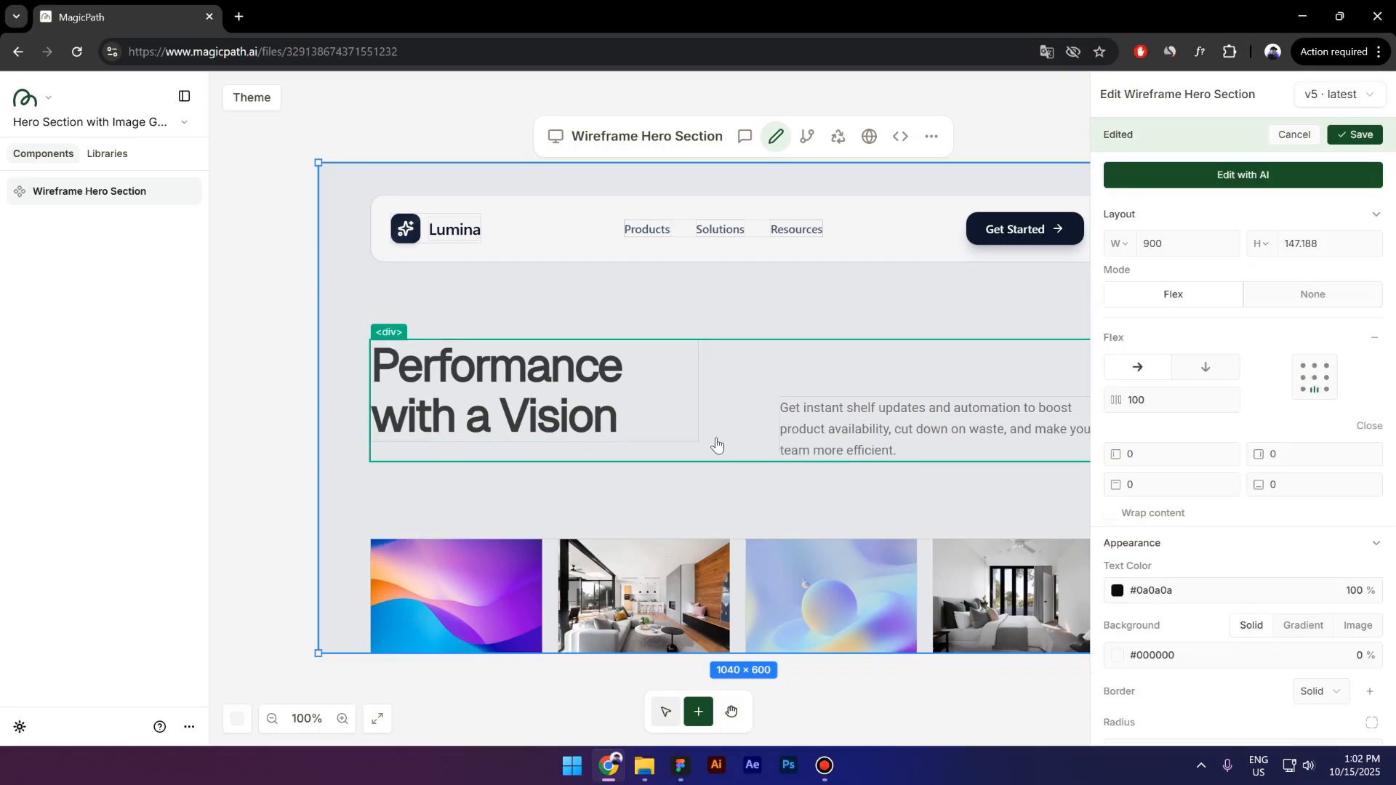
click(1315, 379)
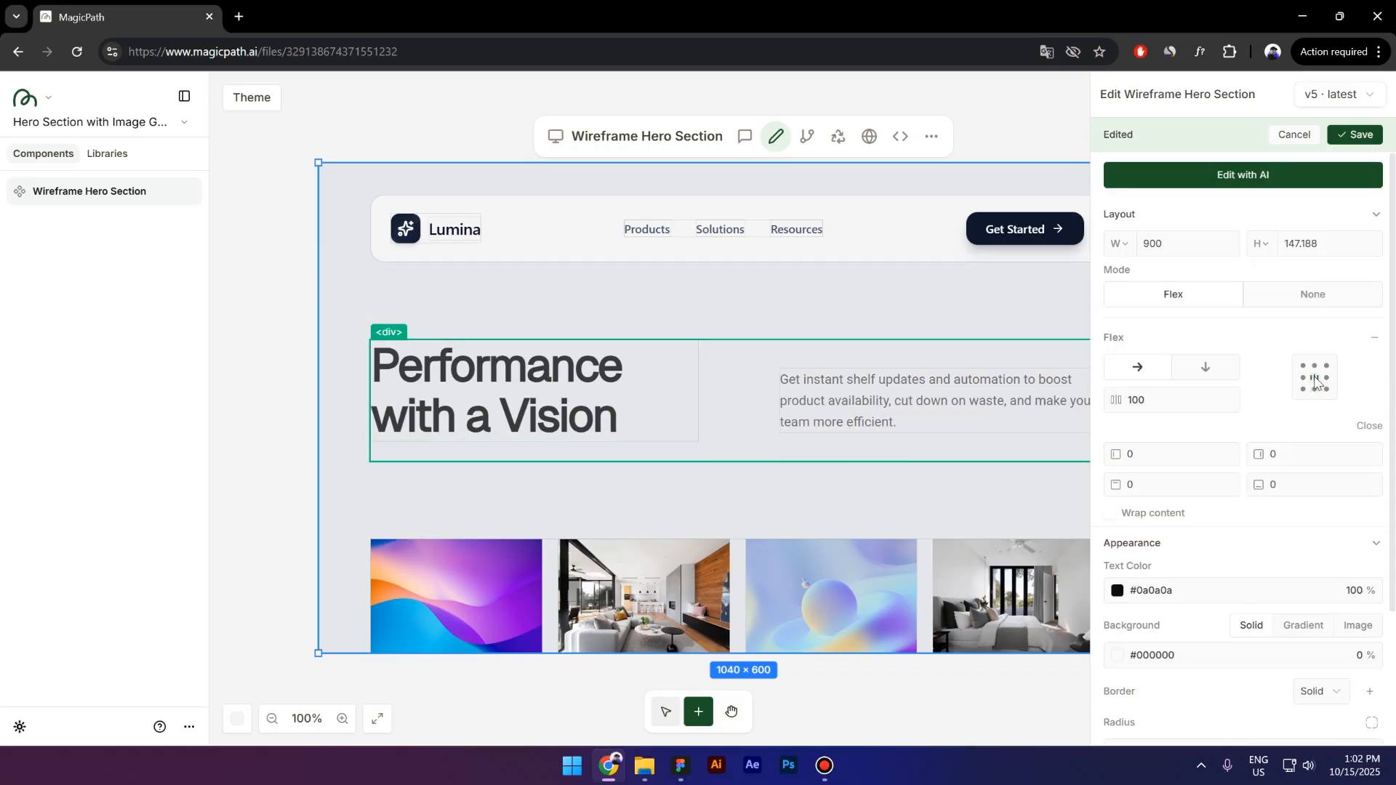
Set the height of the headline and subtitle container to 100 and save the changes.
click(1315, 246)
text(100)
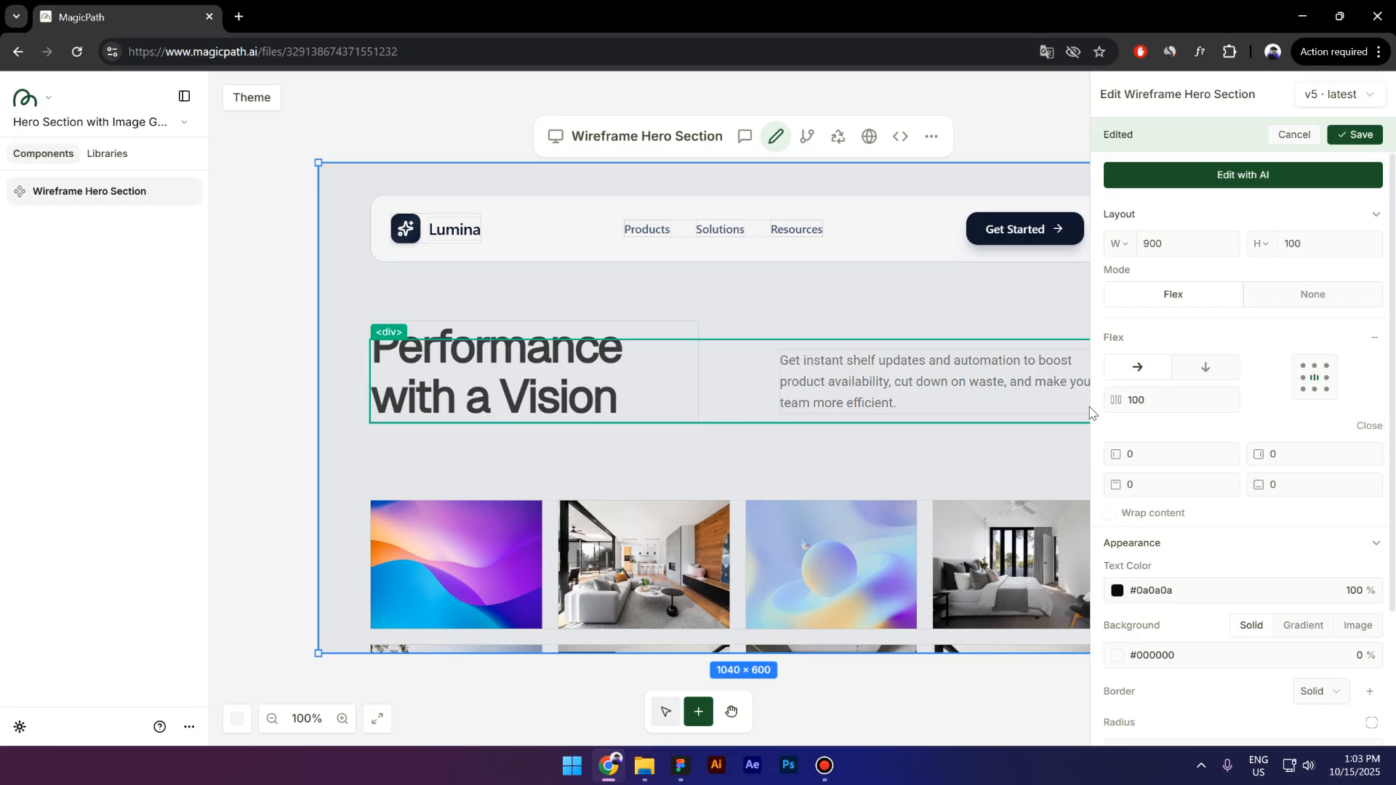
click(1354, 134)
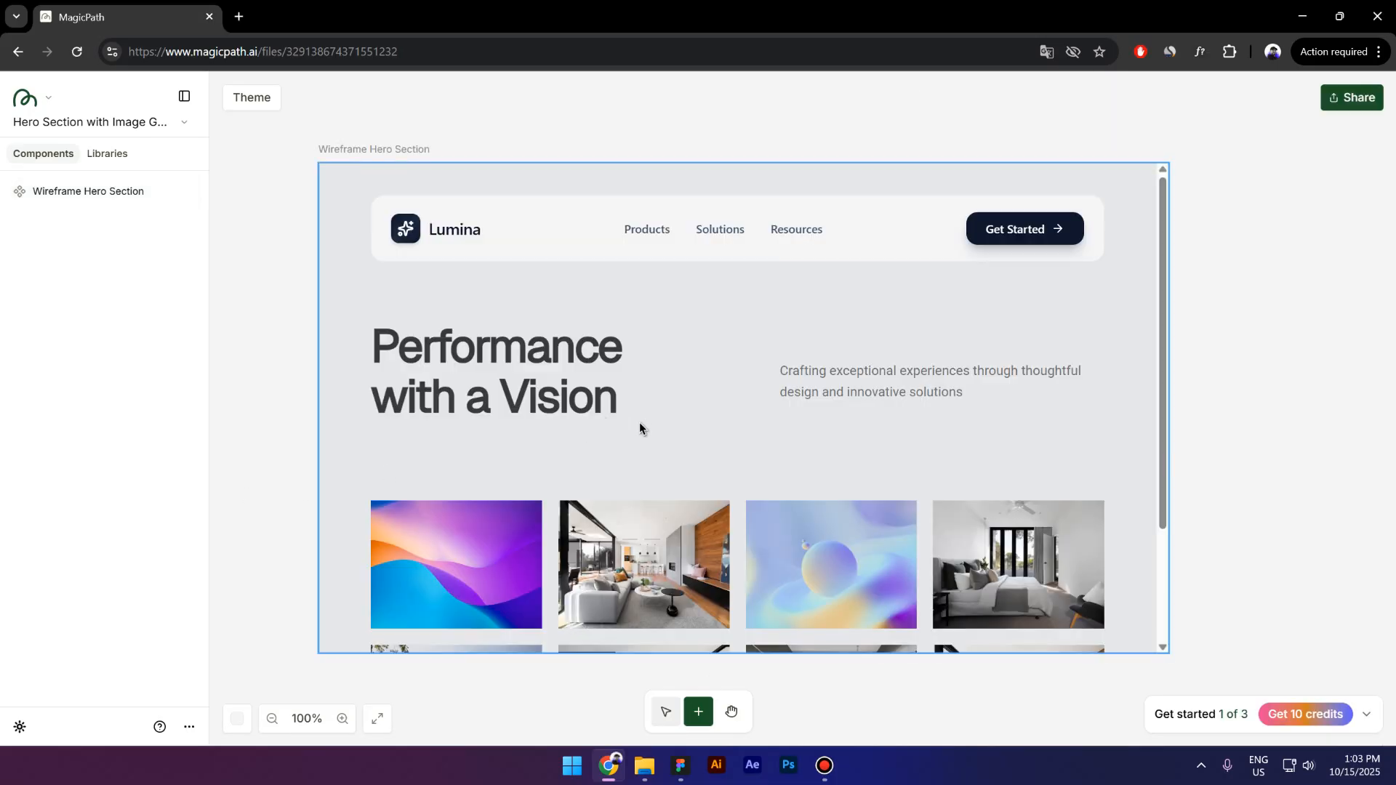
scroll(730, 446, down, 2)
scroll(575, 422, up, 2)
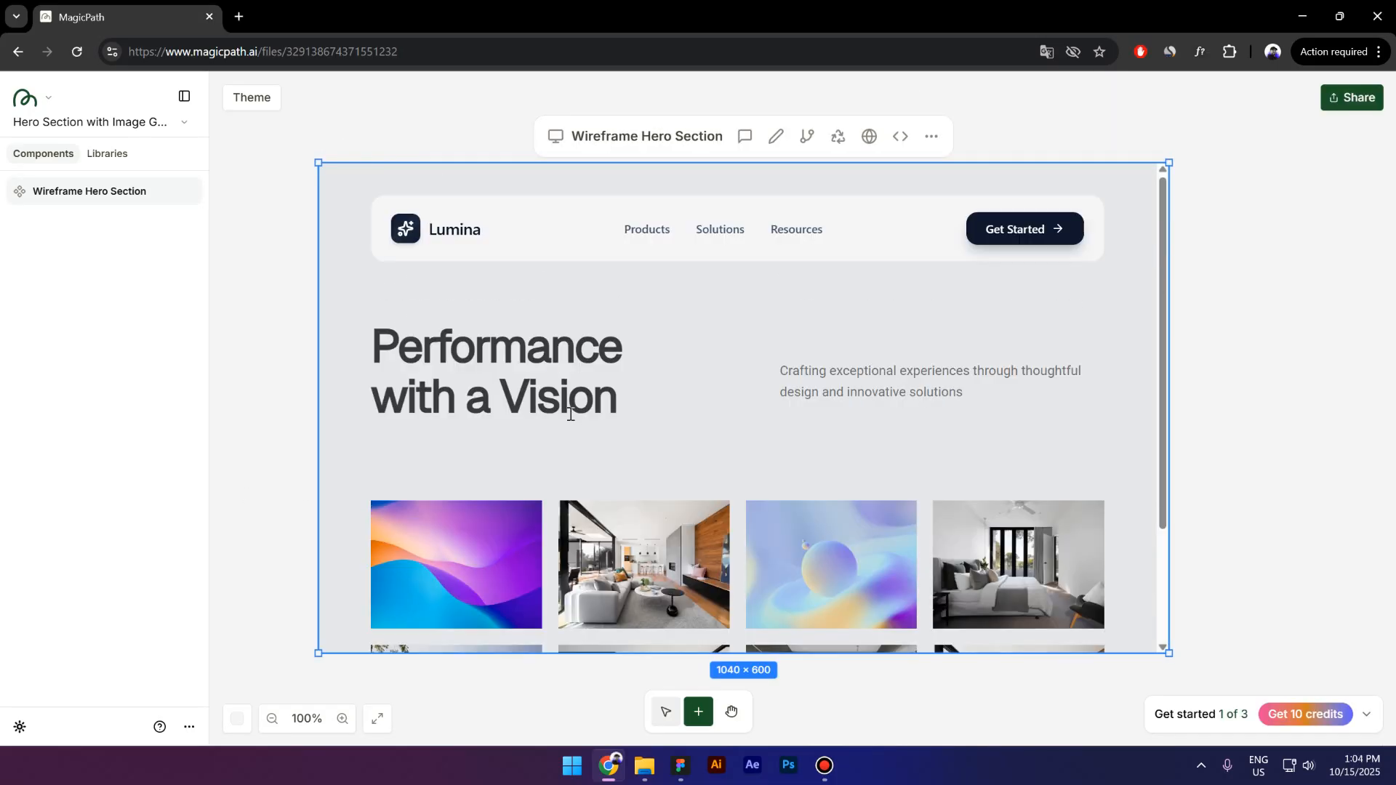
Delete the gradient overlay from the first gallery image and replace that image with the Group 6475 file.
scroll(565, 418, down, 2)
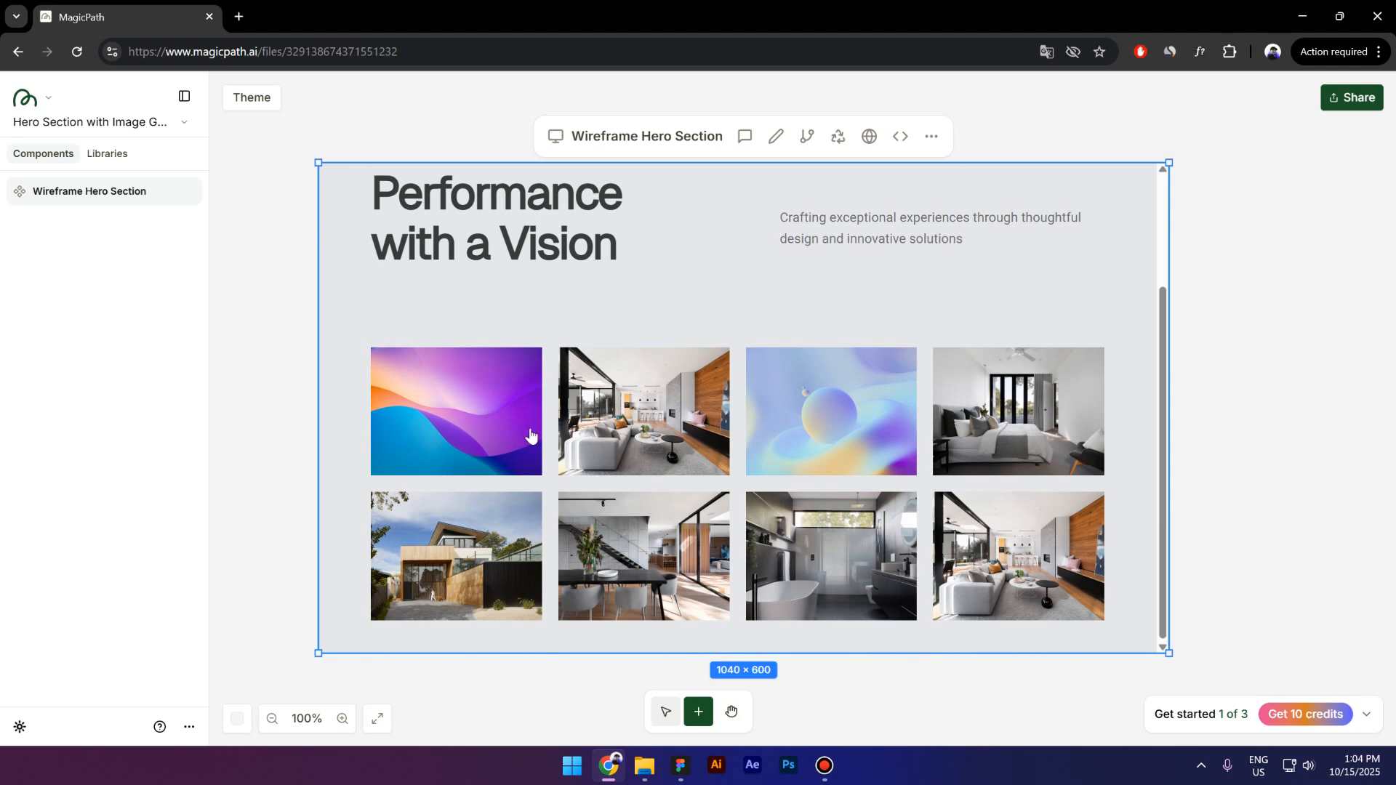
click(775, 138)
click(538, 469)
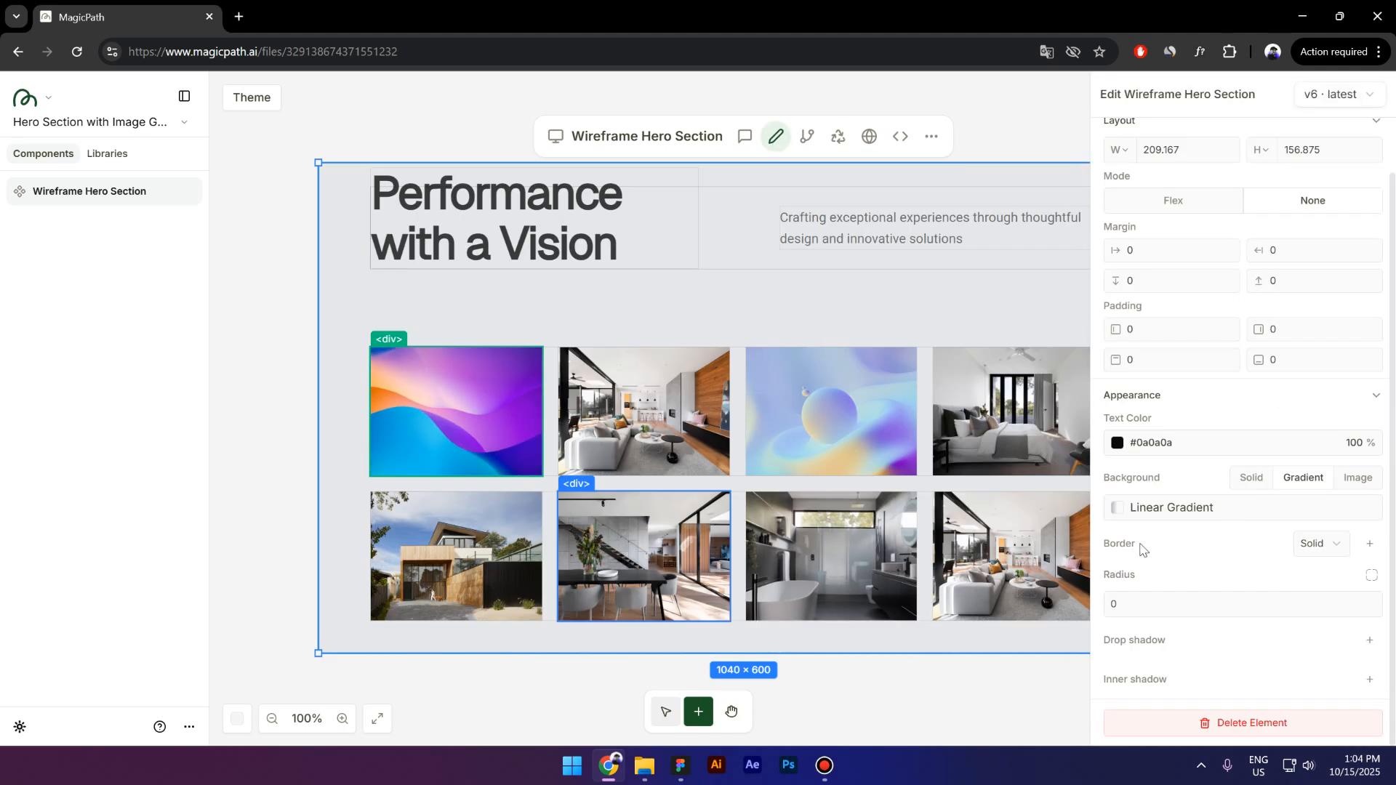
click(1244, 723)
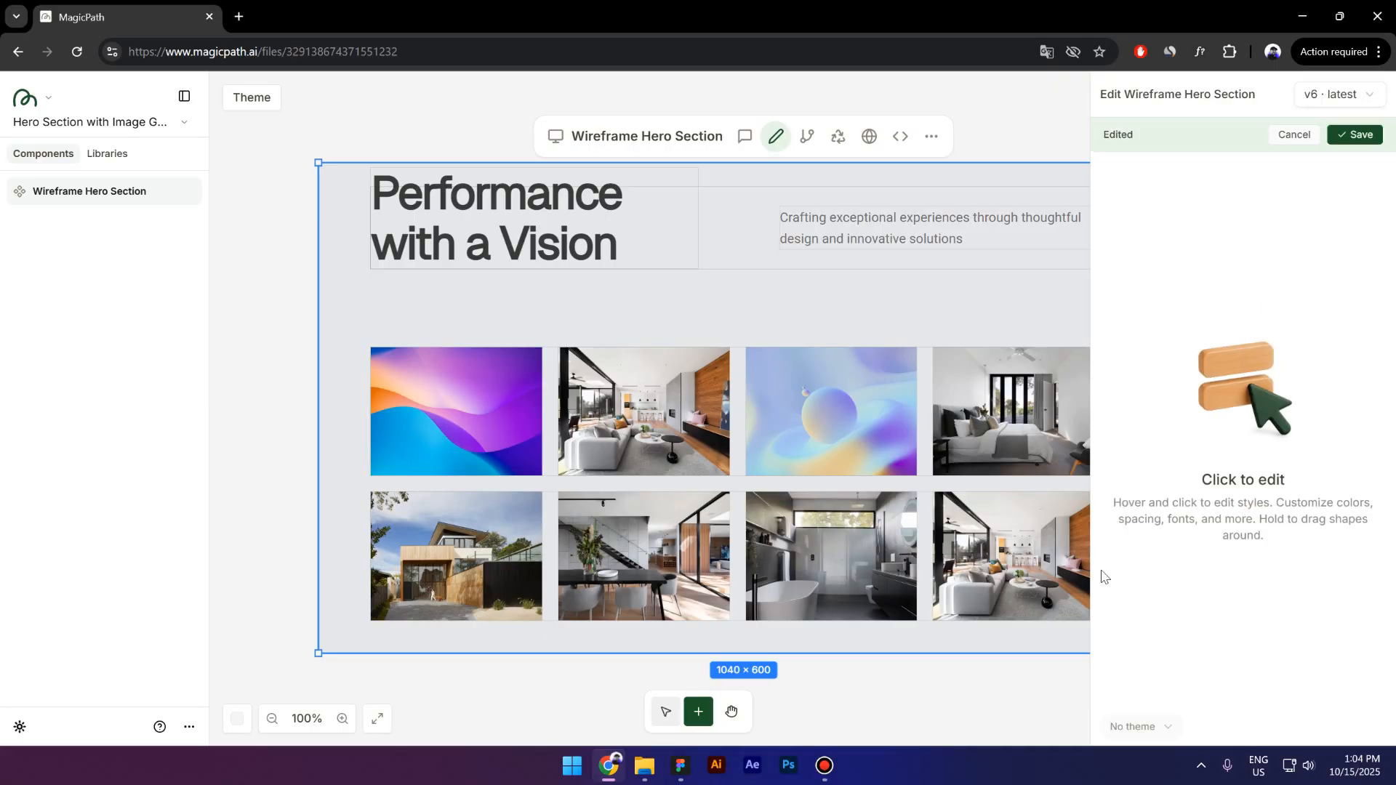
click(524, 455)
click(1223, 554)
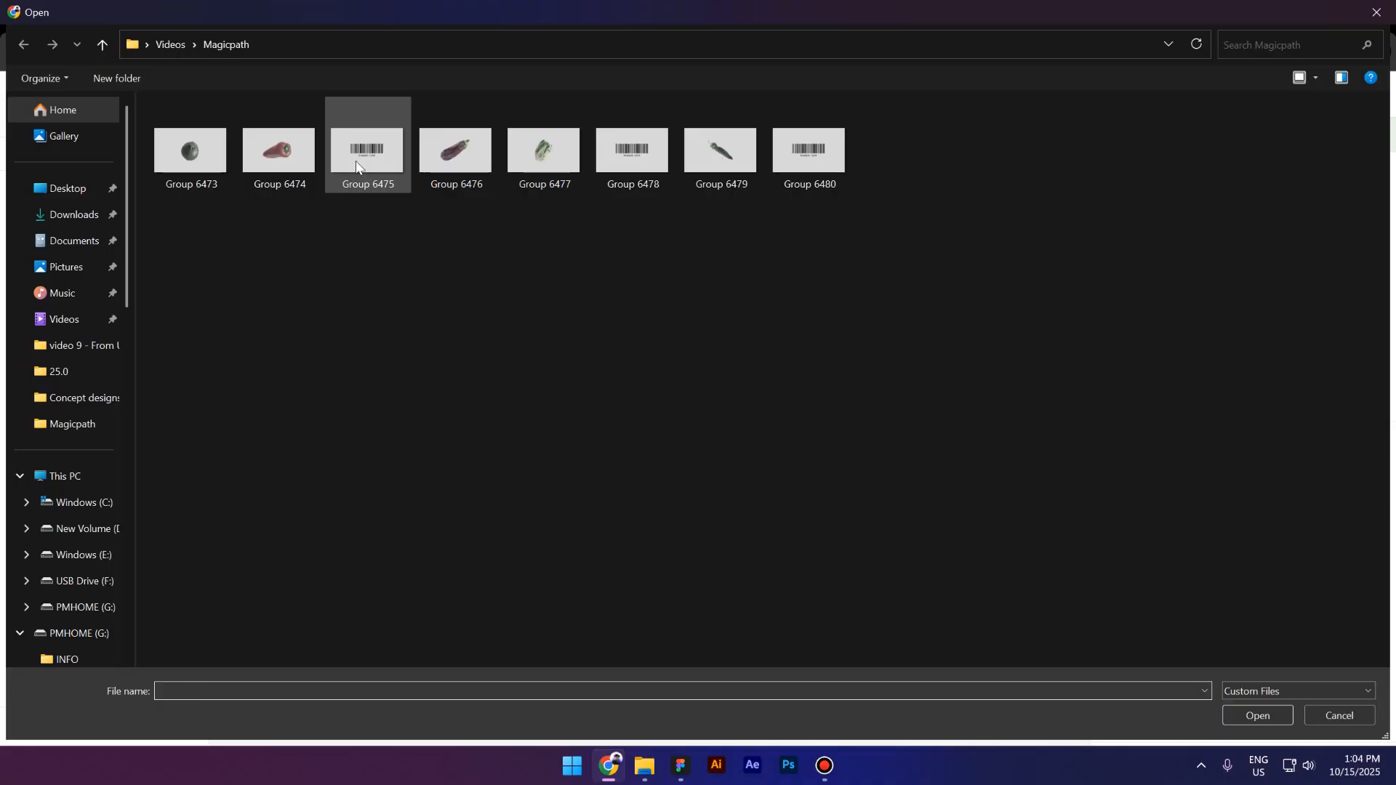
double_click(357, 163)
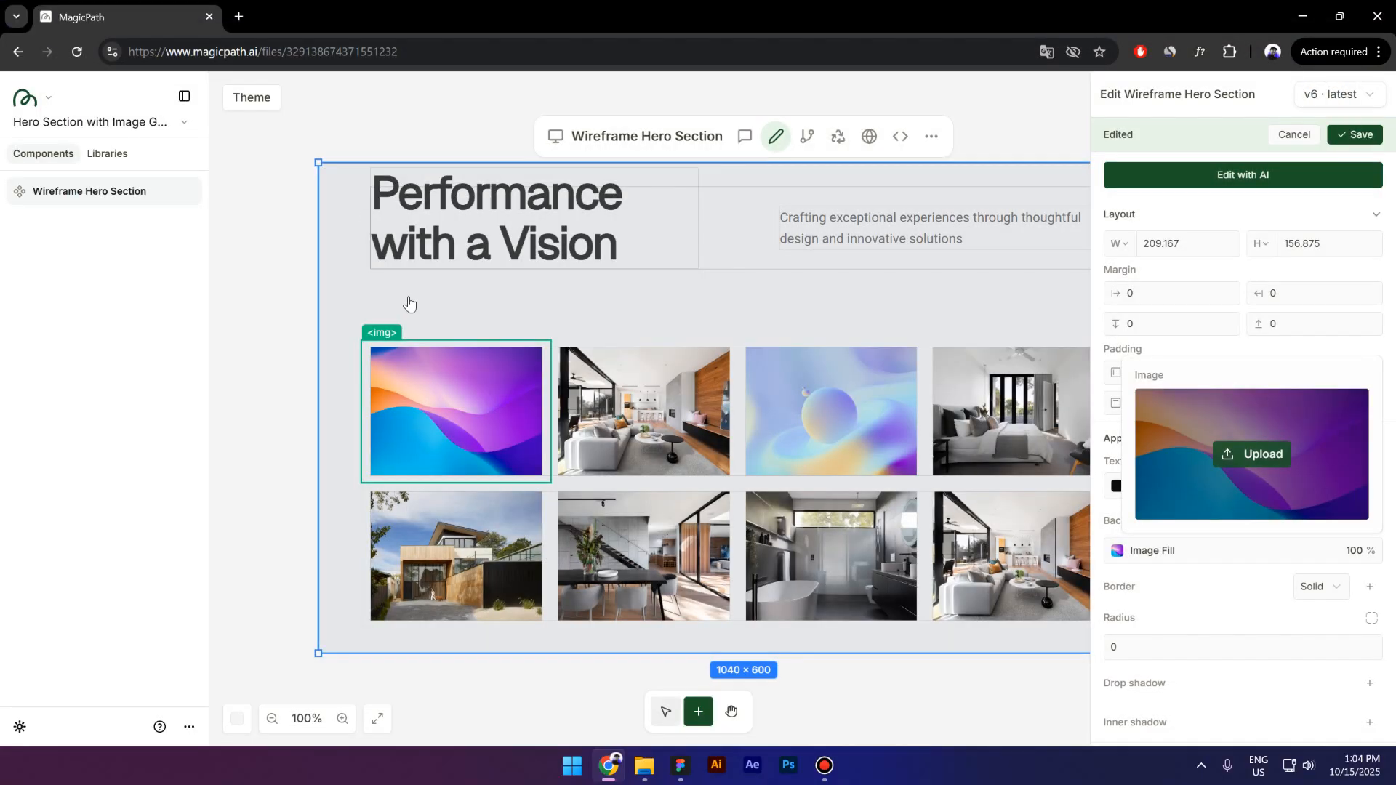
Delete the gradient overlays covering the other three images in the gallery's upper row.
click(658, 439)
click(1237, 605)
scroll(1247, 635, down, 2)
click(1249, 720)
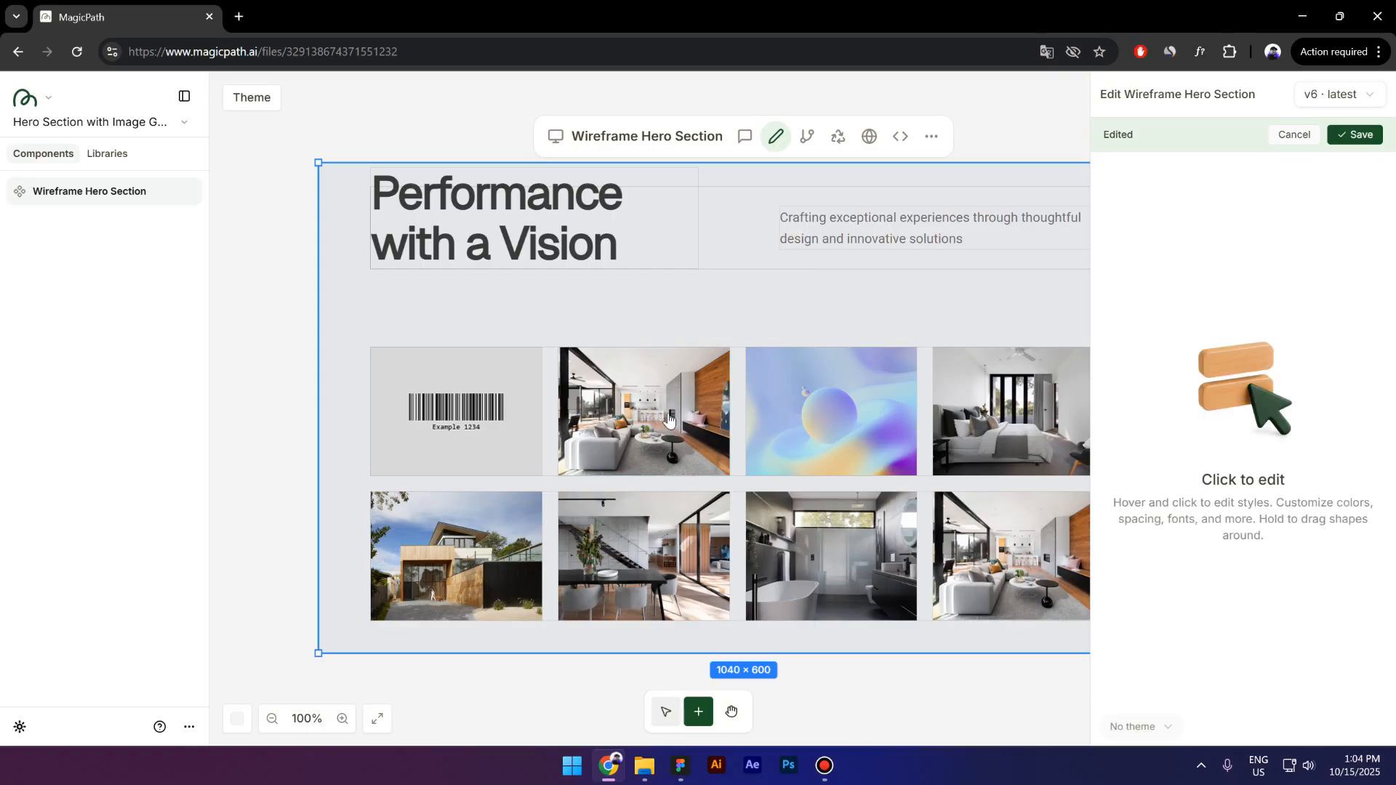
click(669, 420)
click(896, 445)
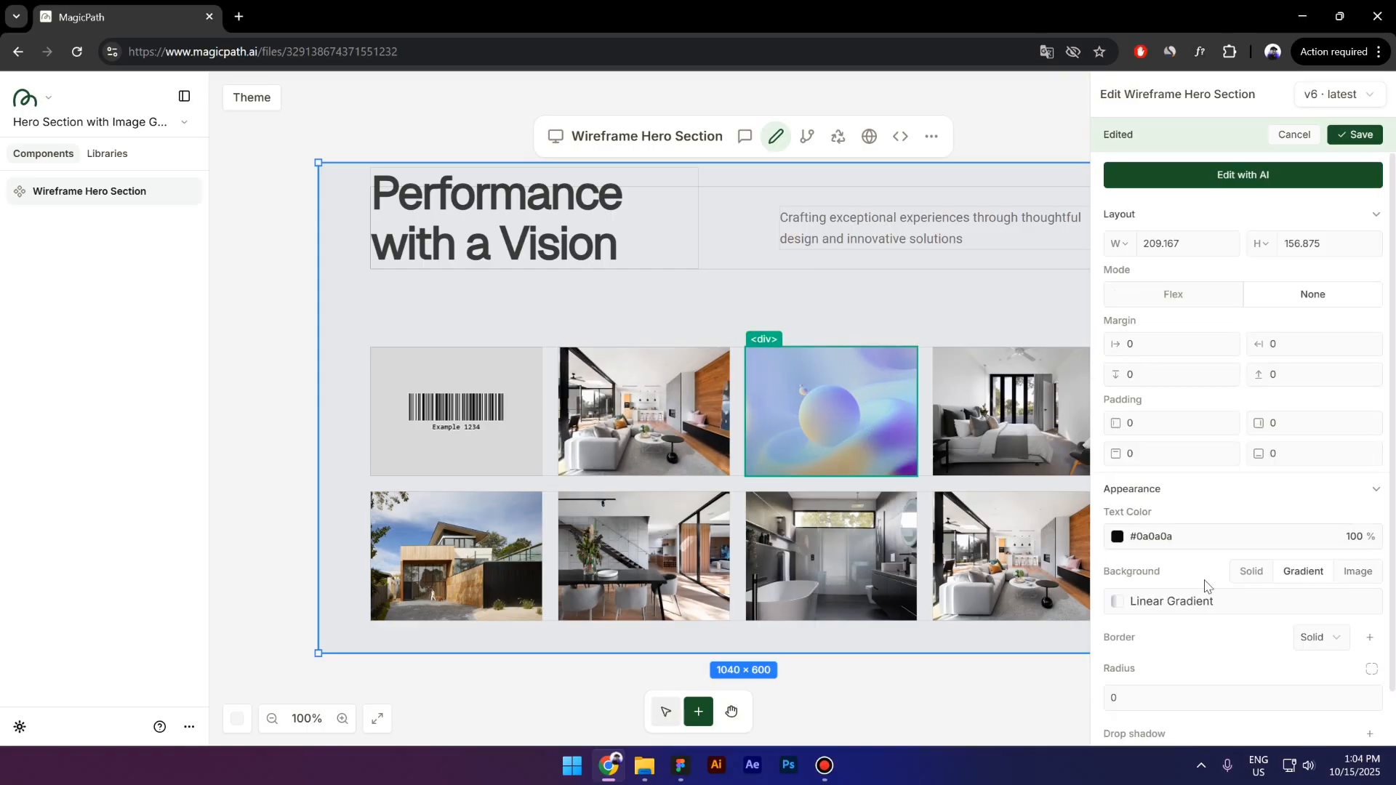
scroll(1207, 589, down, 2)
click(997, 465)
scroll(1314, 658, down, 2)
click(1241, 721)
Delete the gradient overlays covering the images in the gallery's lower row.
click(440, 566)
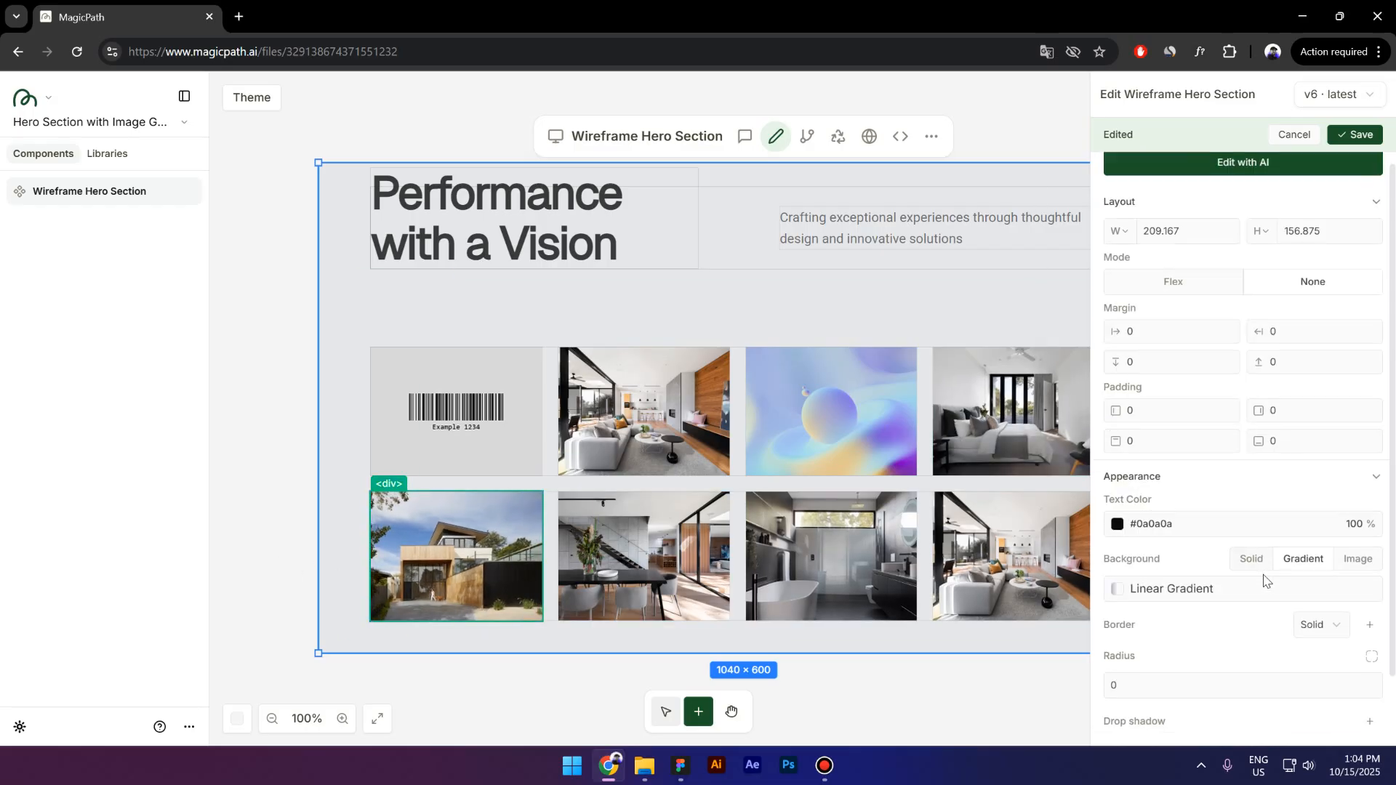
scroll(1254, 698, down, 1)
click(1266, 730)
click(1011, 558)
scroll(1240, 638, down, 2)
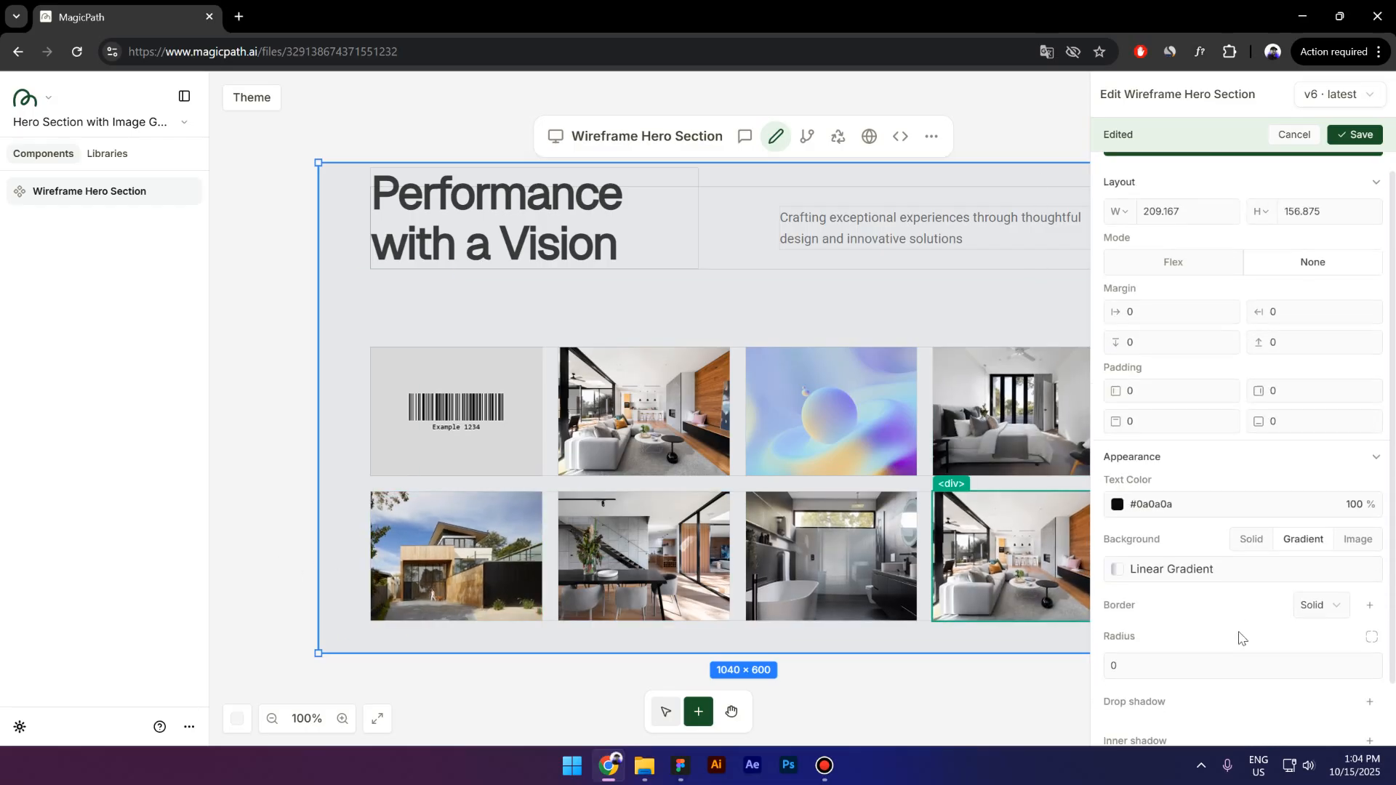
click(1261, 717)
Replace the second upper-row gallery image with the Group 6473 file, checking the order against the Figma design, and save the changes.
click(676, 451)
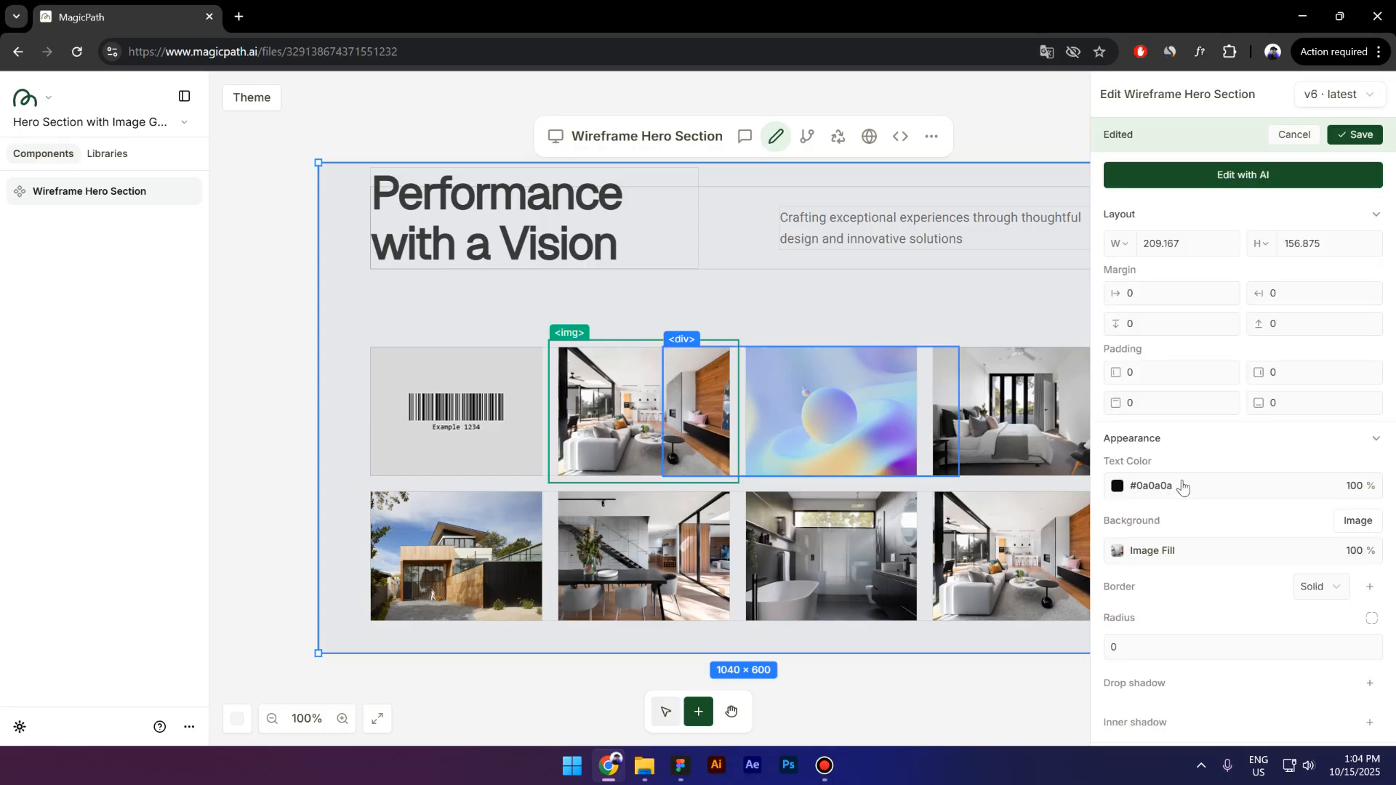
scroll(1214, 568, down, 1)
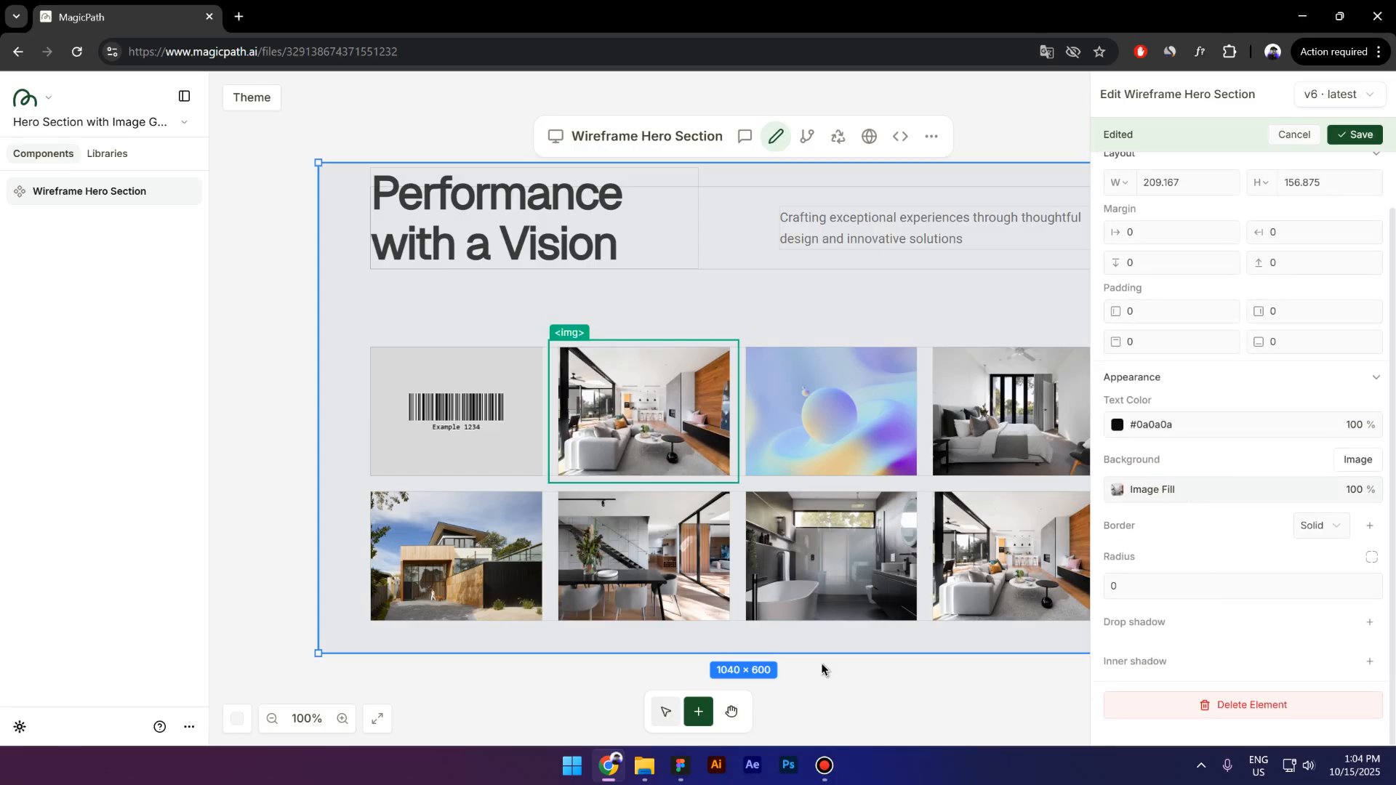
click(687, 765)
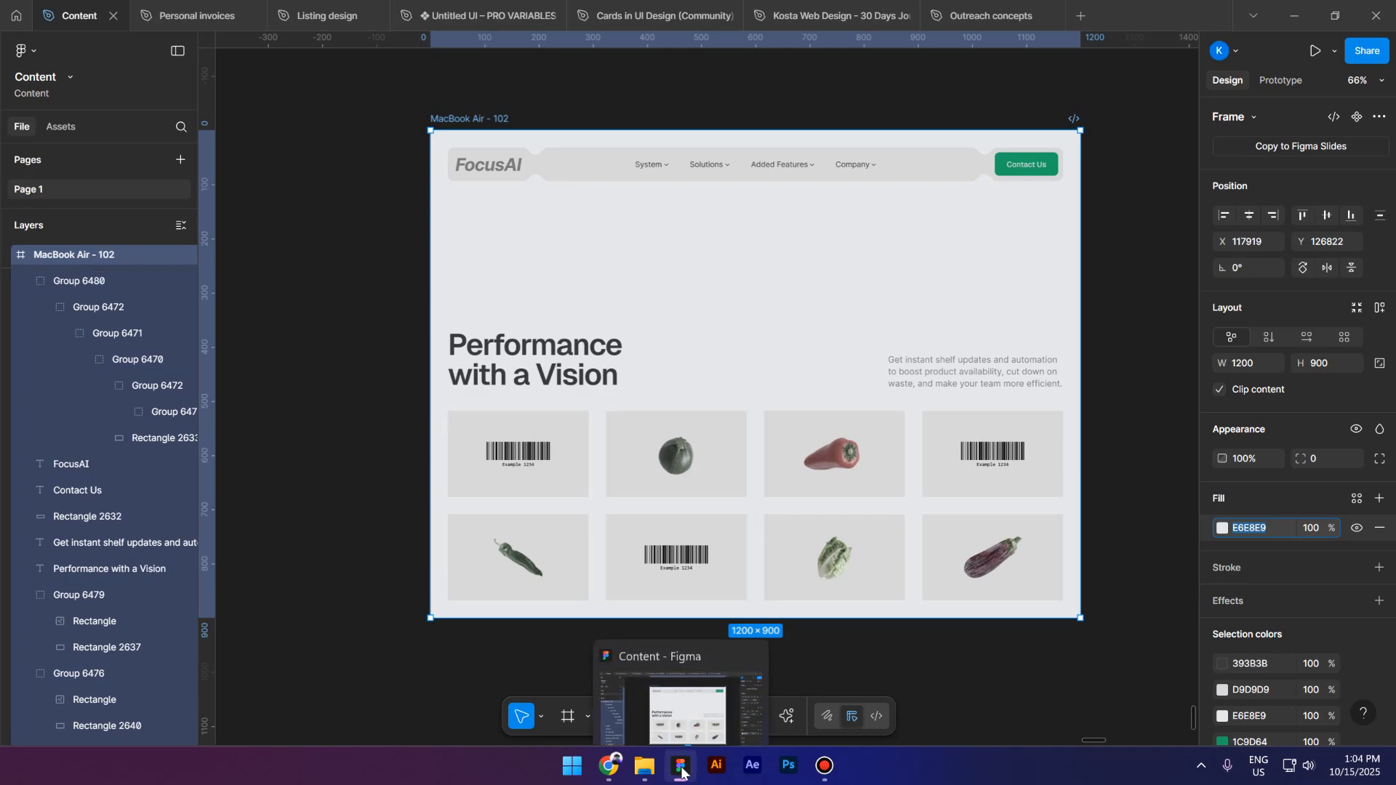
click(681, 771)
click(1181, 502)
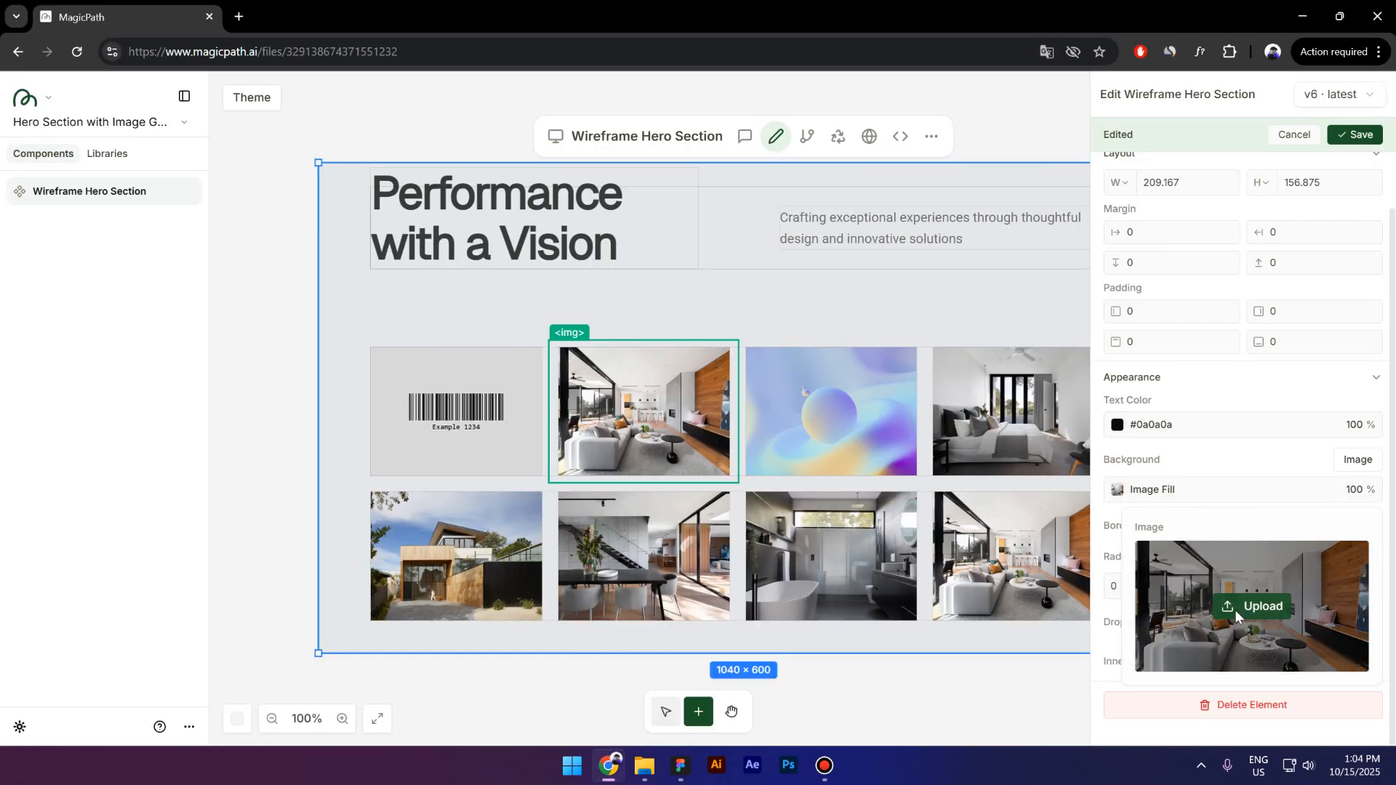
click(1235, 610)
double_click(187, 148)
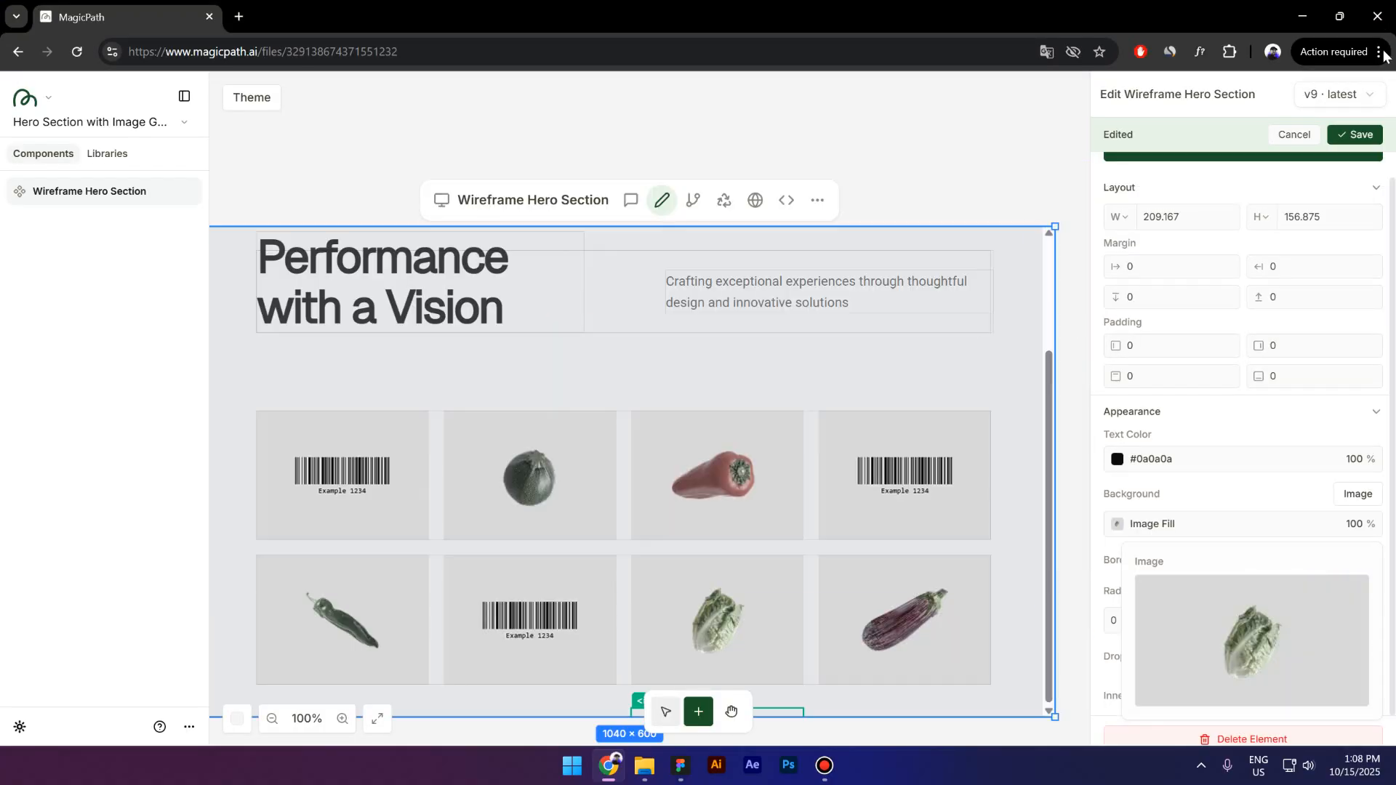
click(1355, 134)
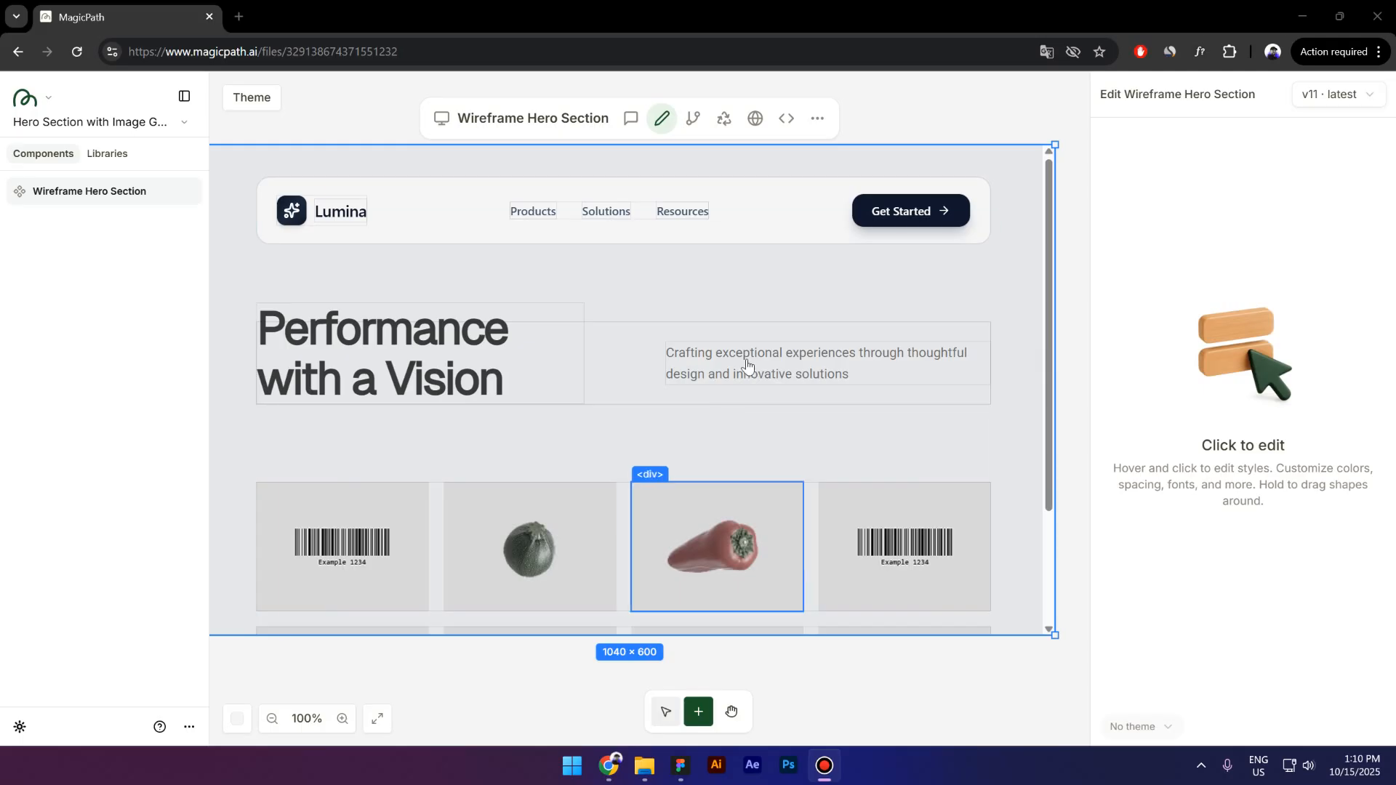
Switch to the Figma design and copy the full subtitle text beginning "Get instant shelf updates and automation".
click(681, 766)
click(960, 377)
double_click(961, 378)
key(ctrl+c)
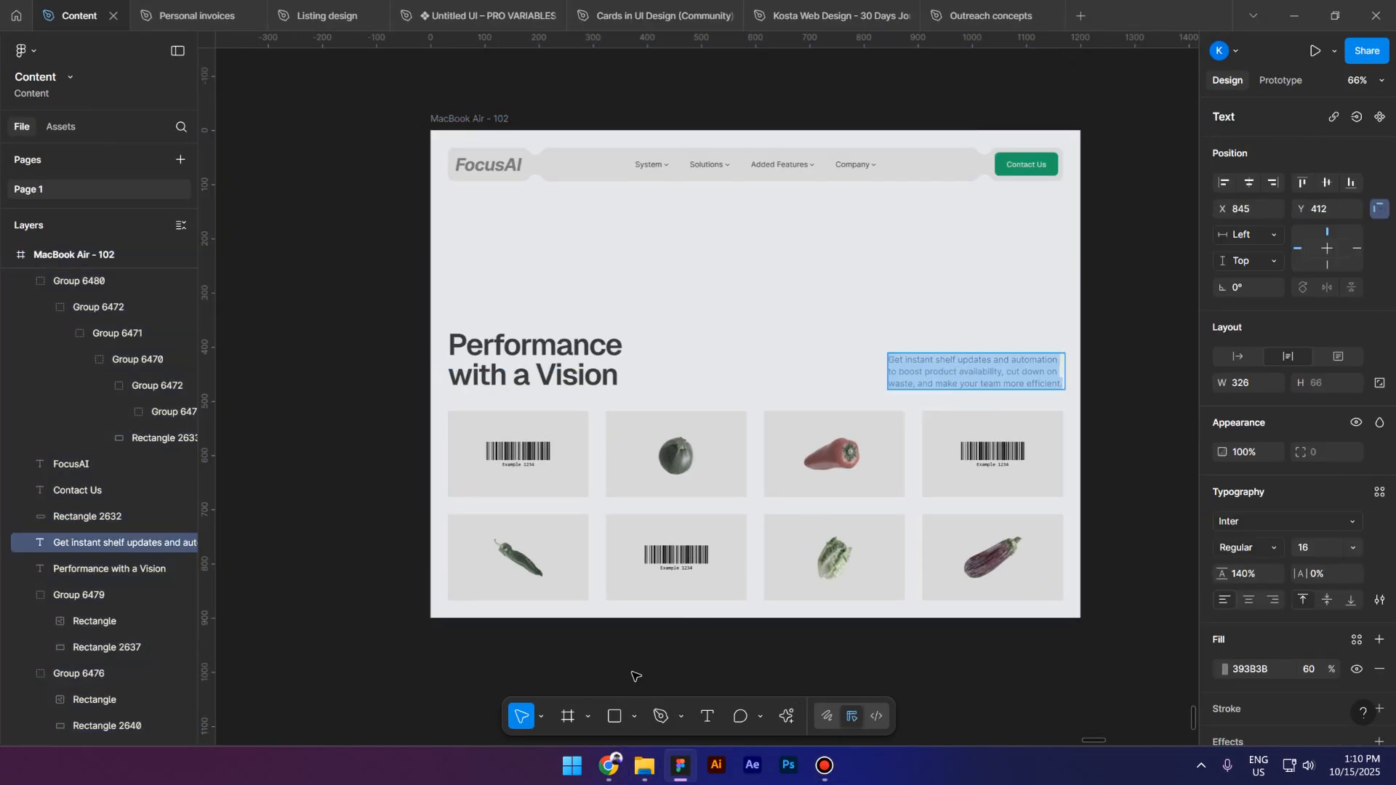
Return to MagicPath, replace the subtitle with the copied "Get instant shelf updates and automation" text, and save.
click(610, 767)
click(817, 363)
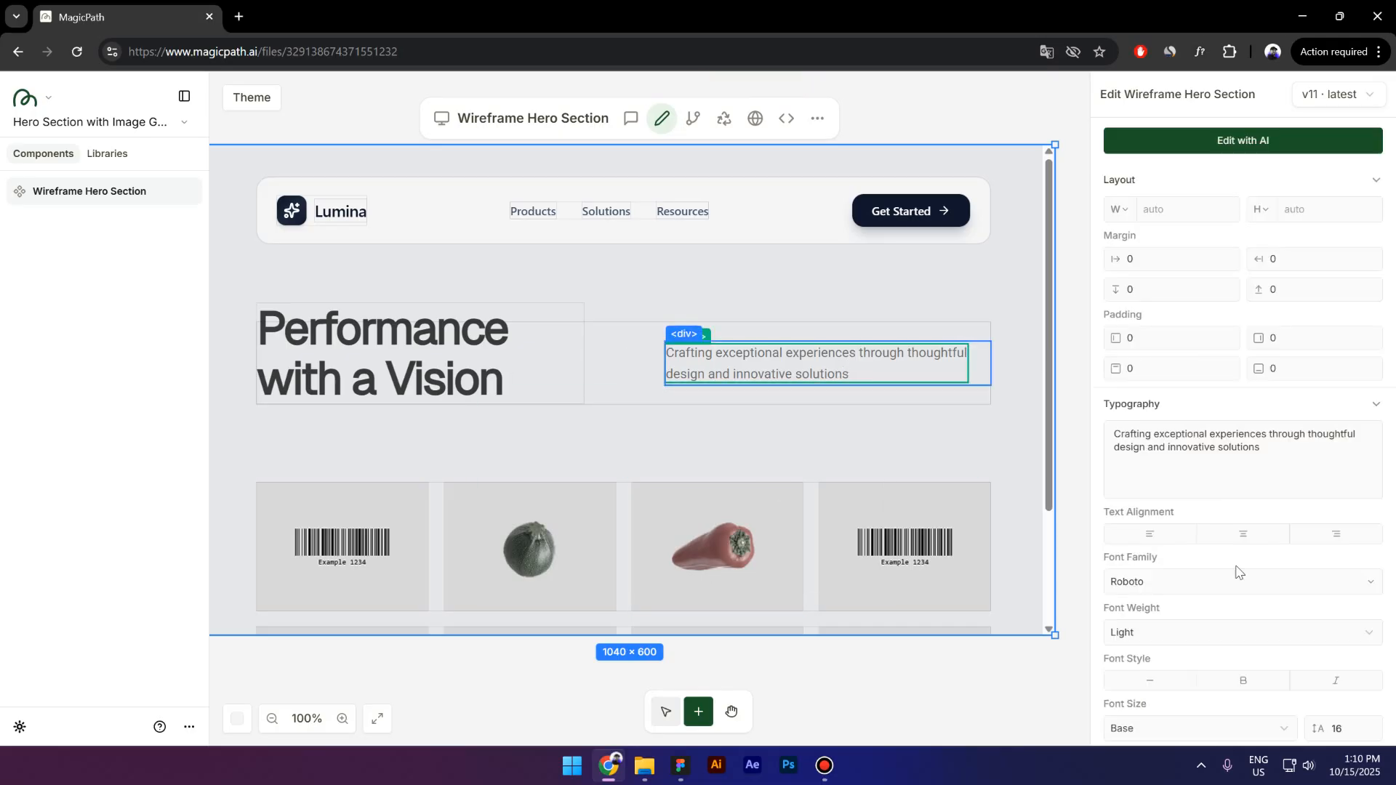
drag(1190, 440, 1111, 434)
key(ctrl+v)
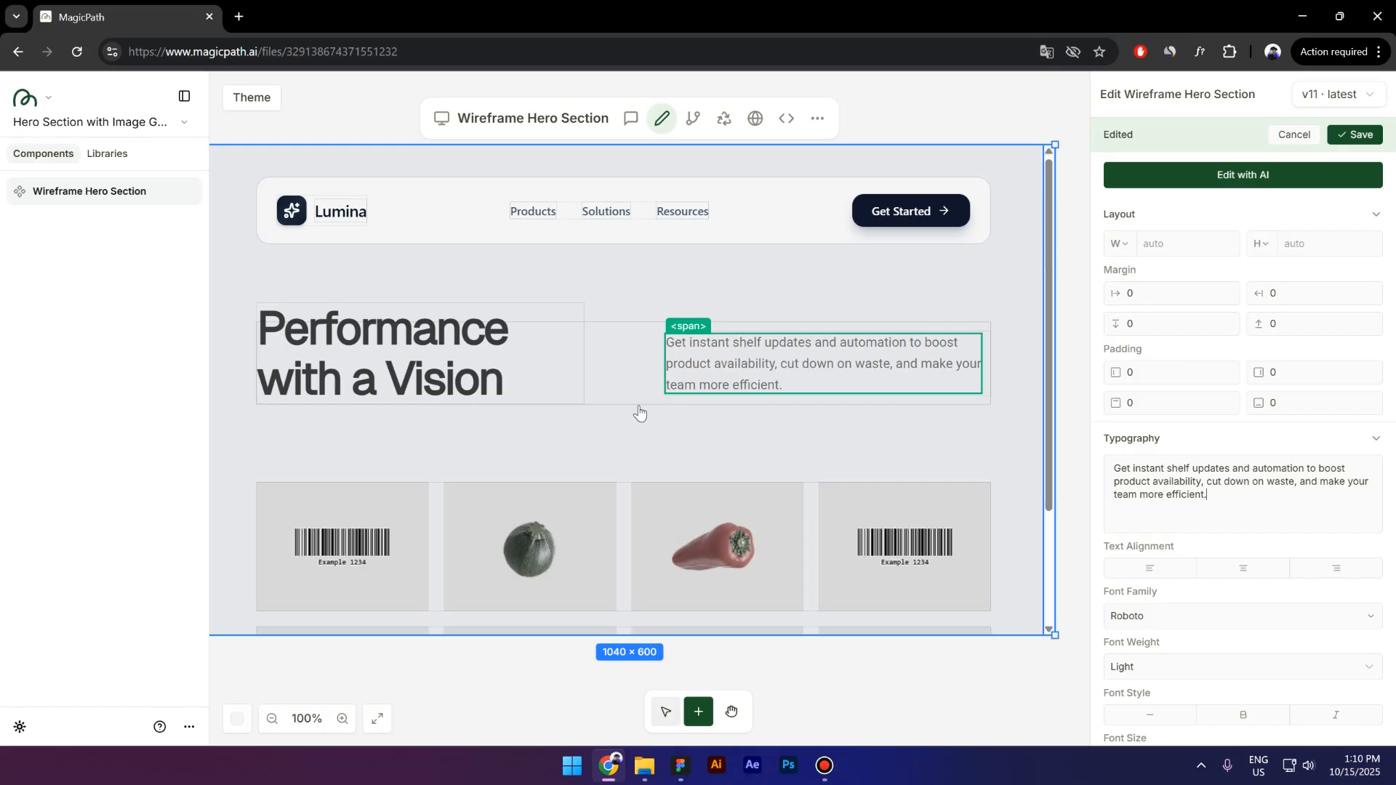
key(ctrl+s)
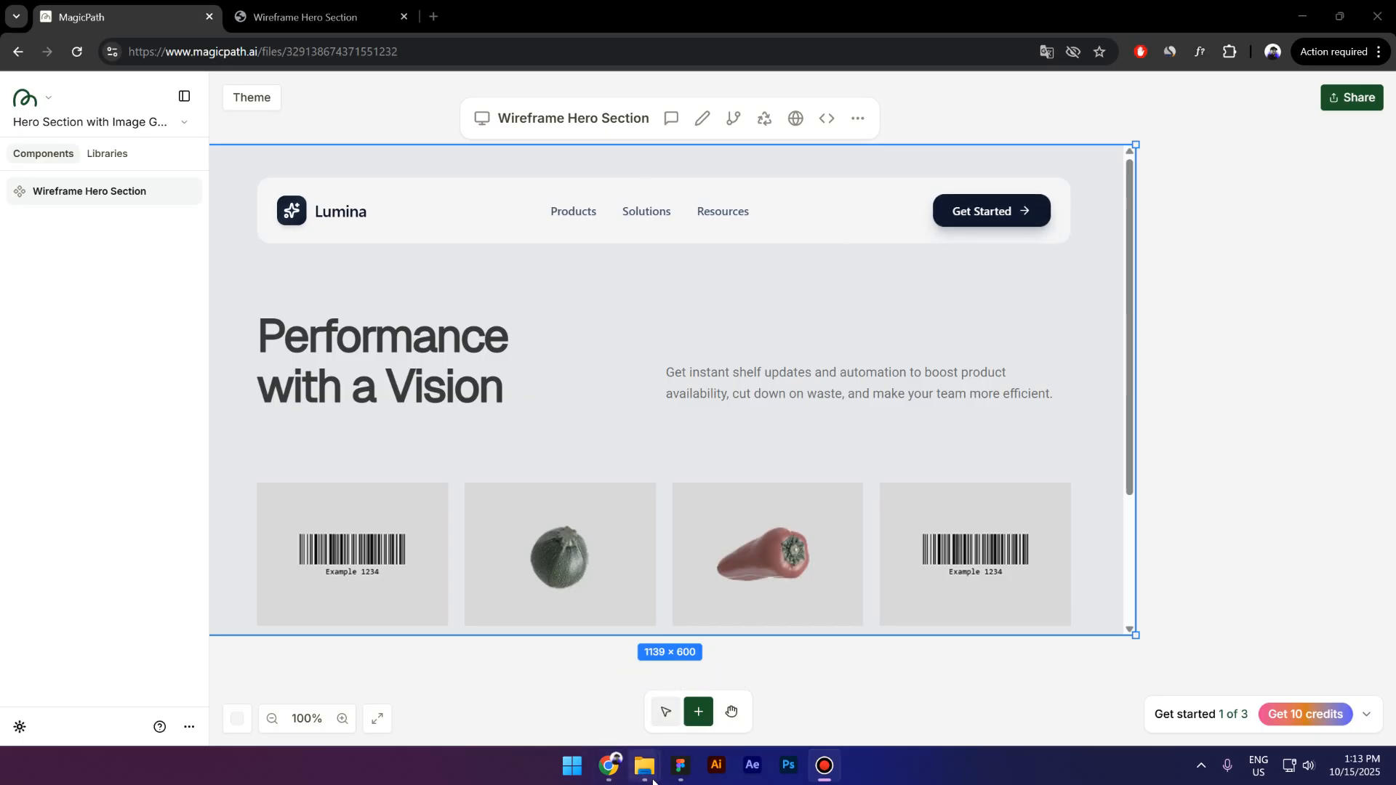
Switch to the Figma design and copy the fill colour D9D9D9 of the navigation bar shape.
click(686, 778)
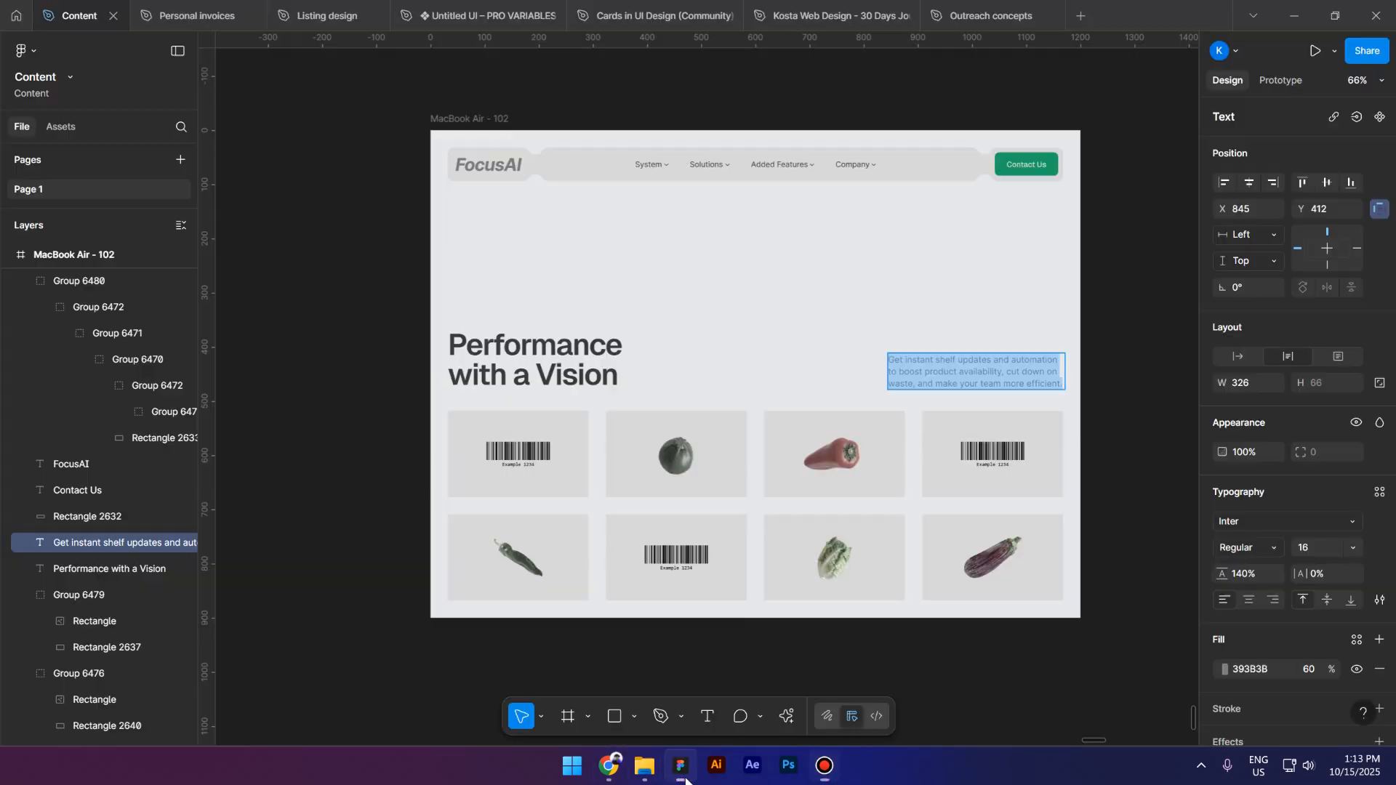
click(580, 181)
click(1257, 496)
key(ctrl+c)
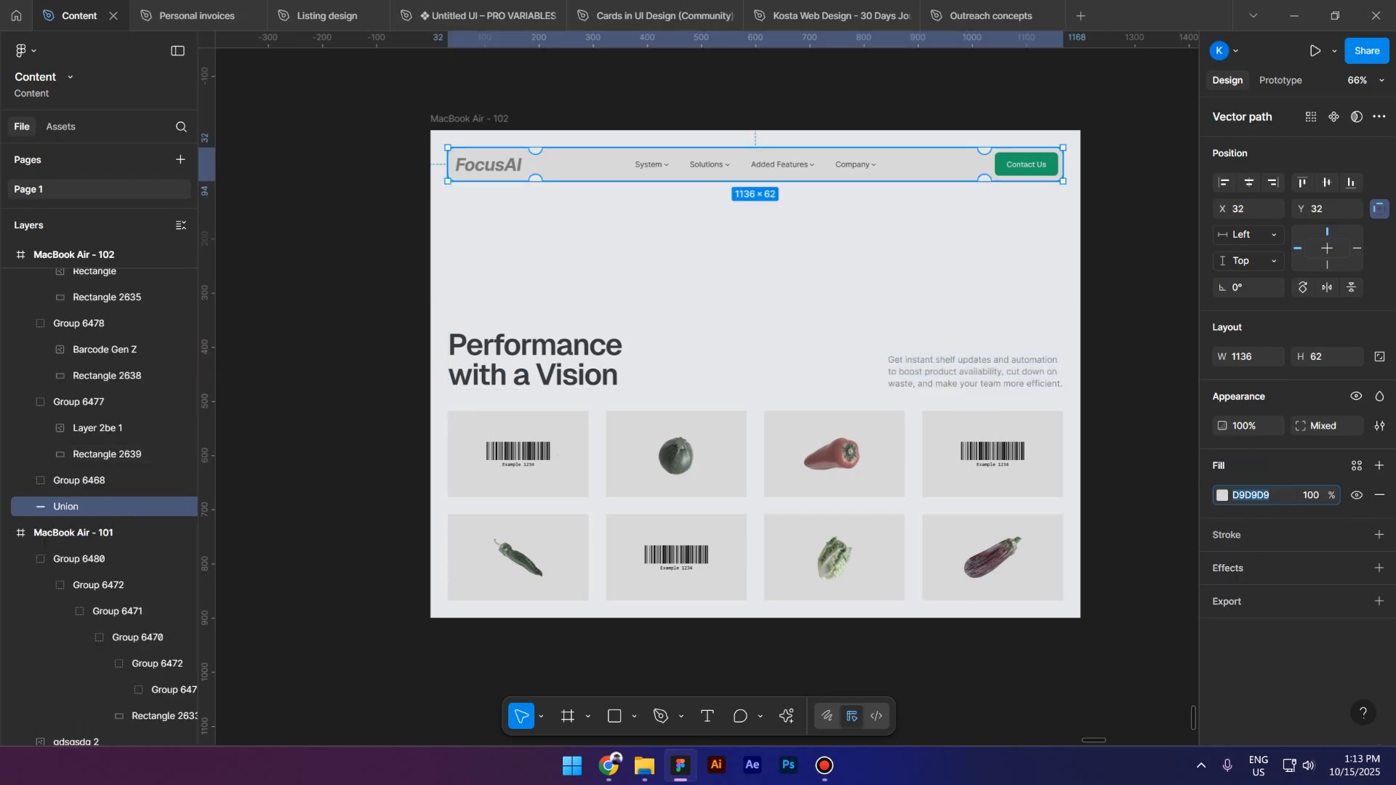
Return to MagicPath and set the navigation bar's solid background colour to hex D9D9D9.
key(alt+Tab)
click(702, 121)
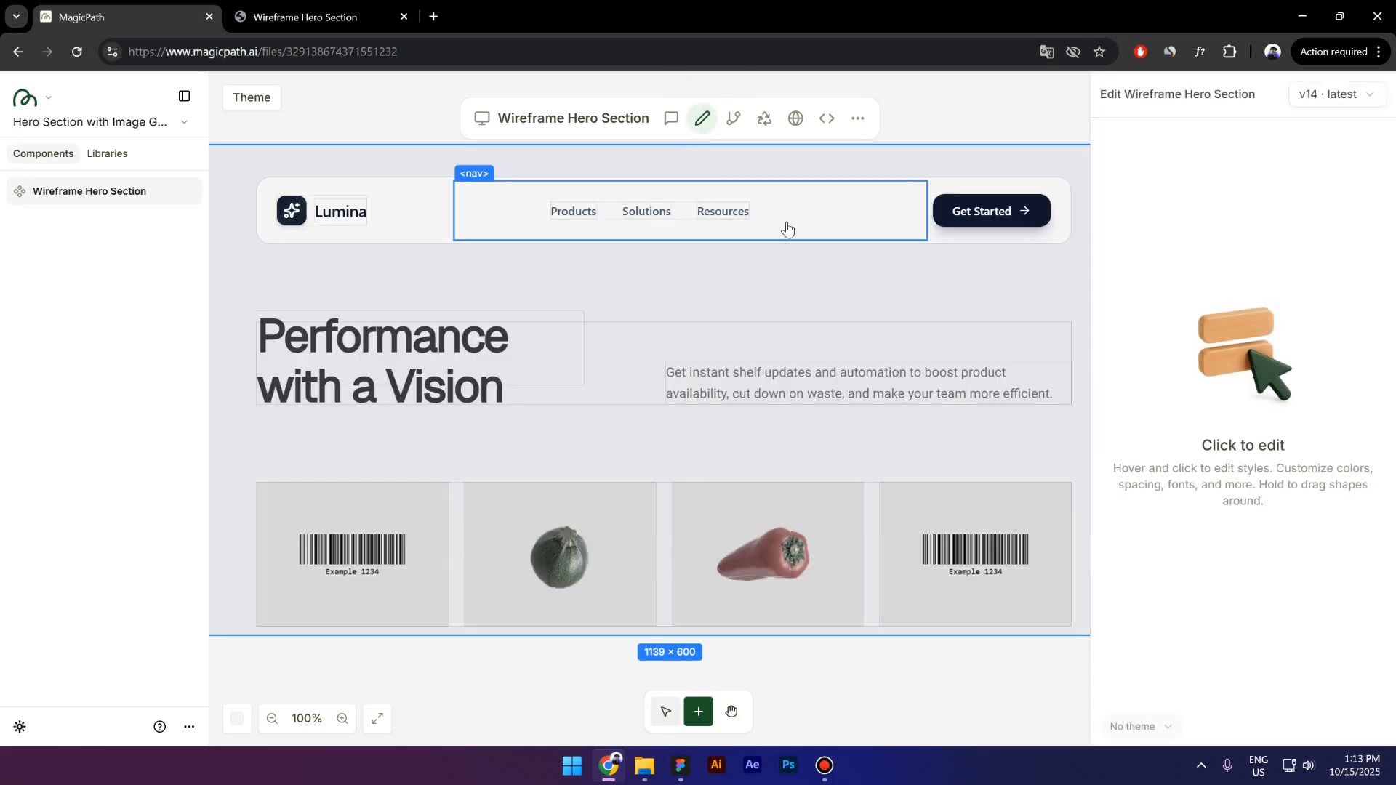
click(785, 226)
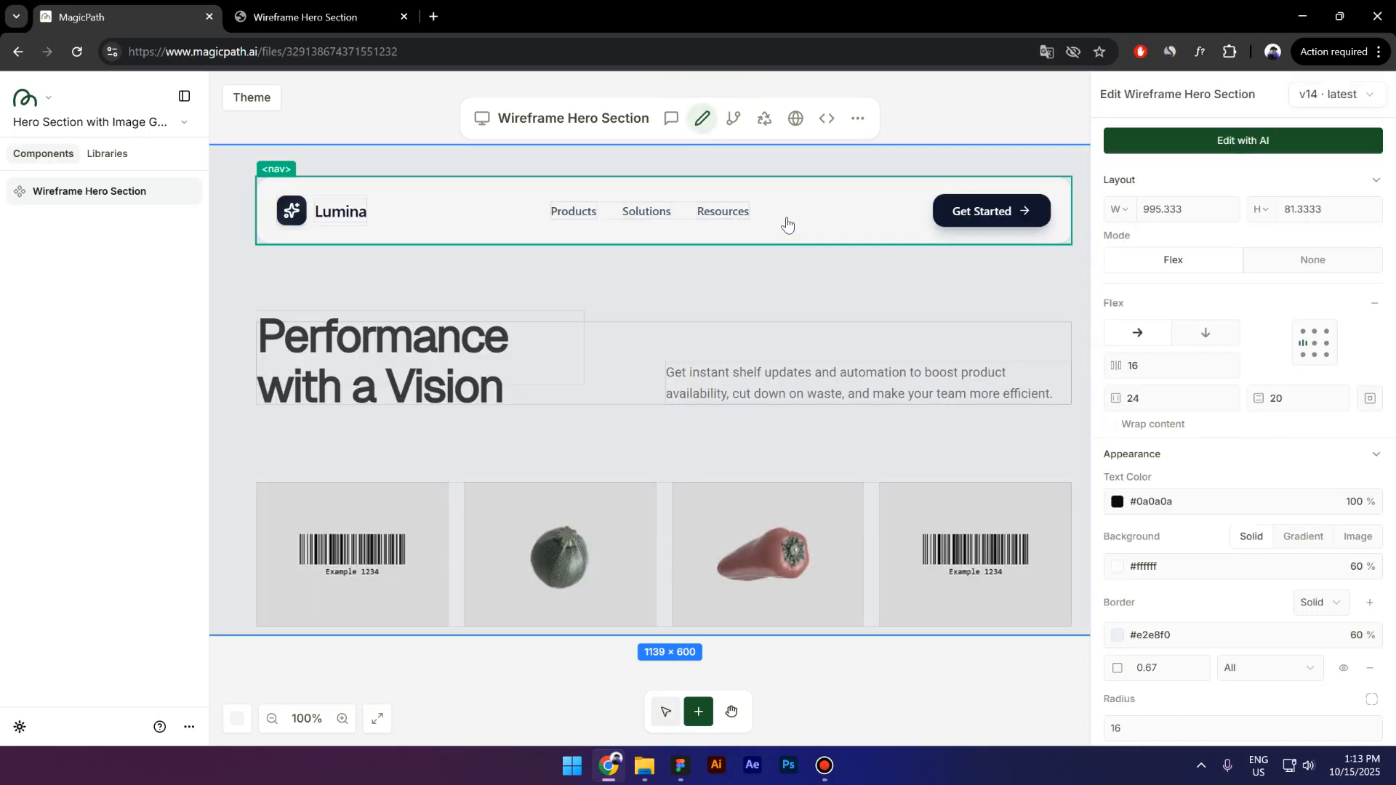
scroll(1219, 505, down, 2)
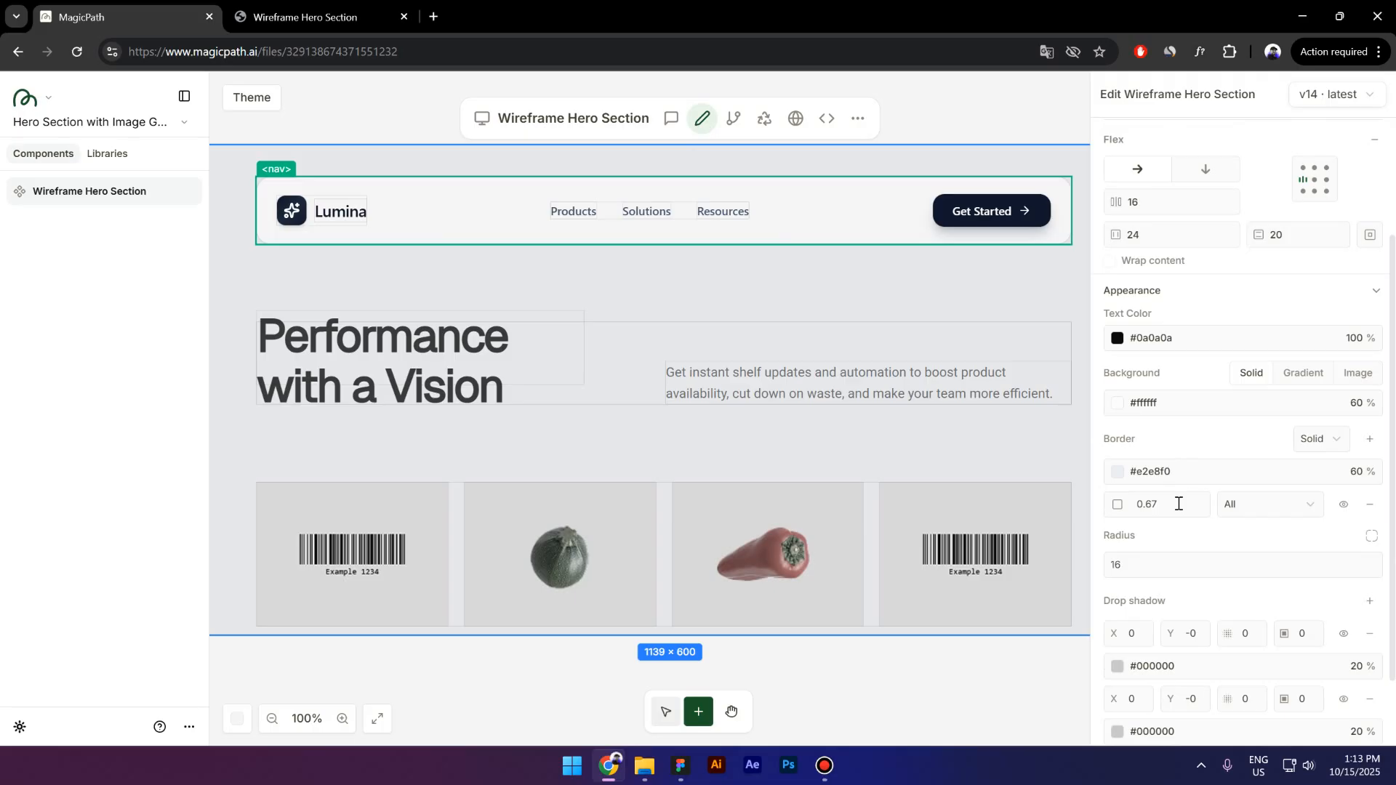
click(1167, 408)
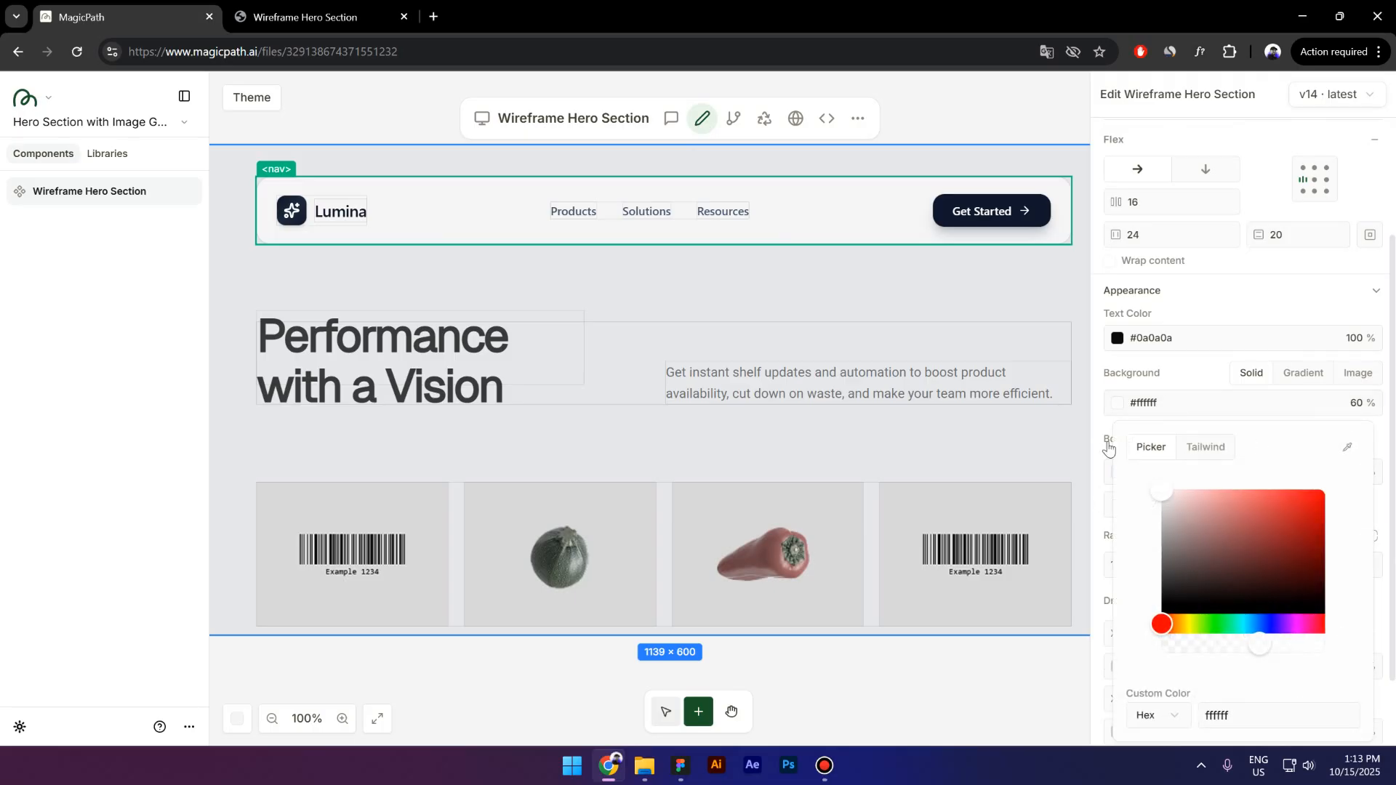
drag(1240, 715, 1147, 713)
key(ctrl+v)
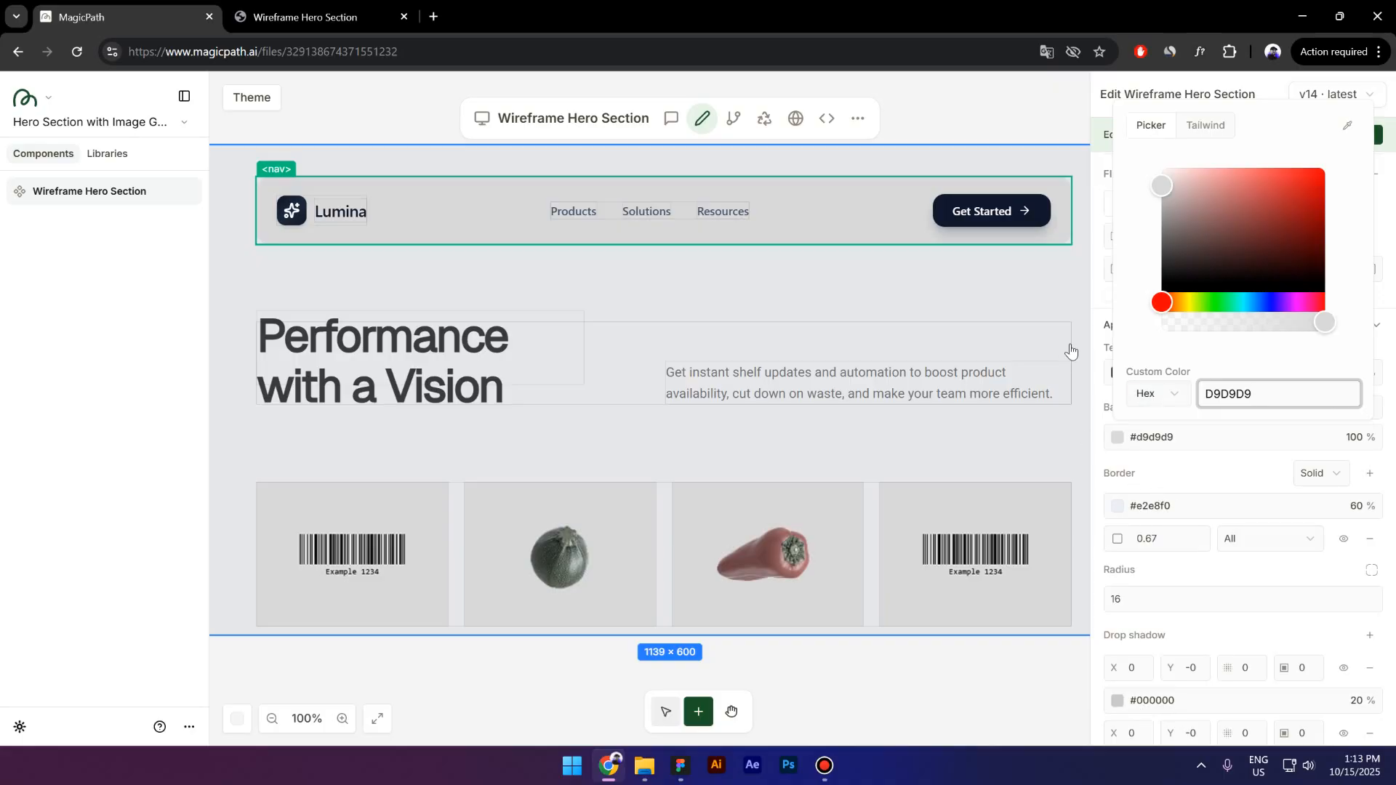
Copy the headline's text colour 393b3b and apply it as the Get Started button's background colour.
click(485, 358)
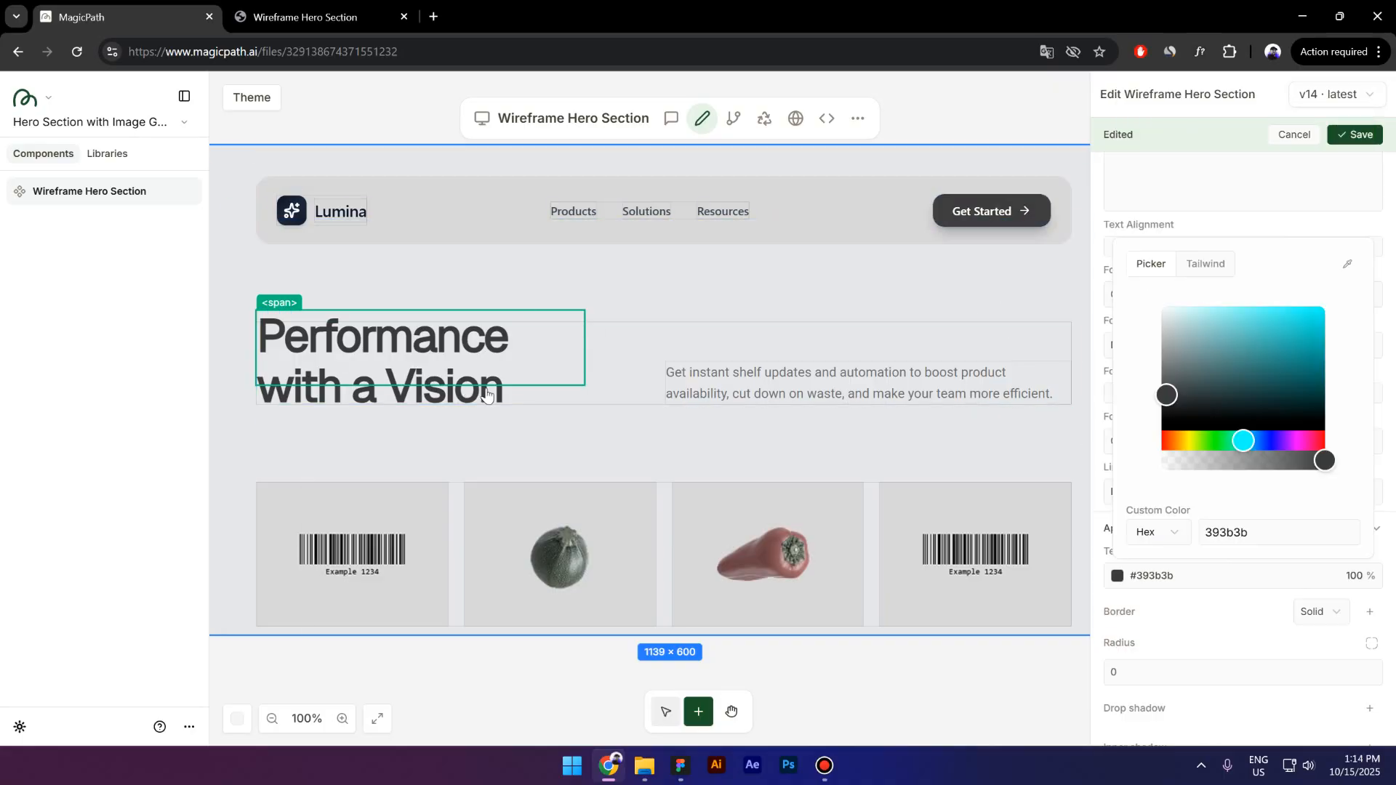
click(1257, 535)
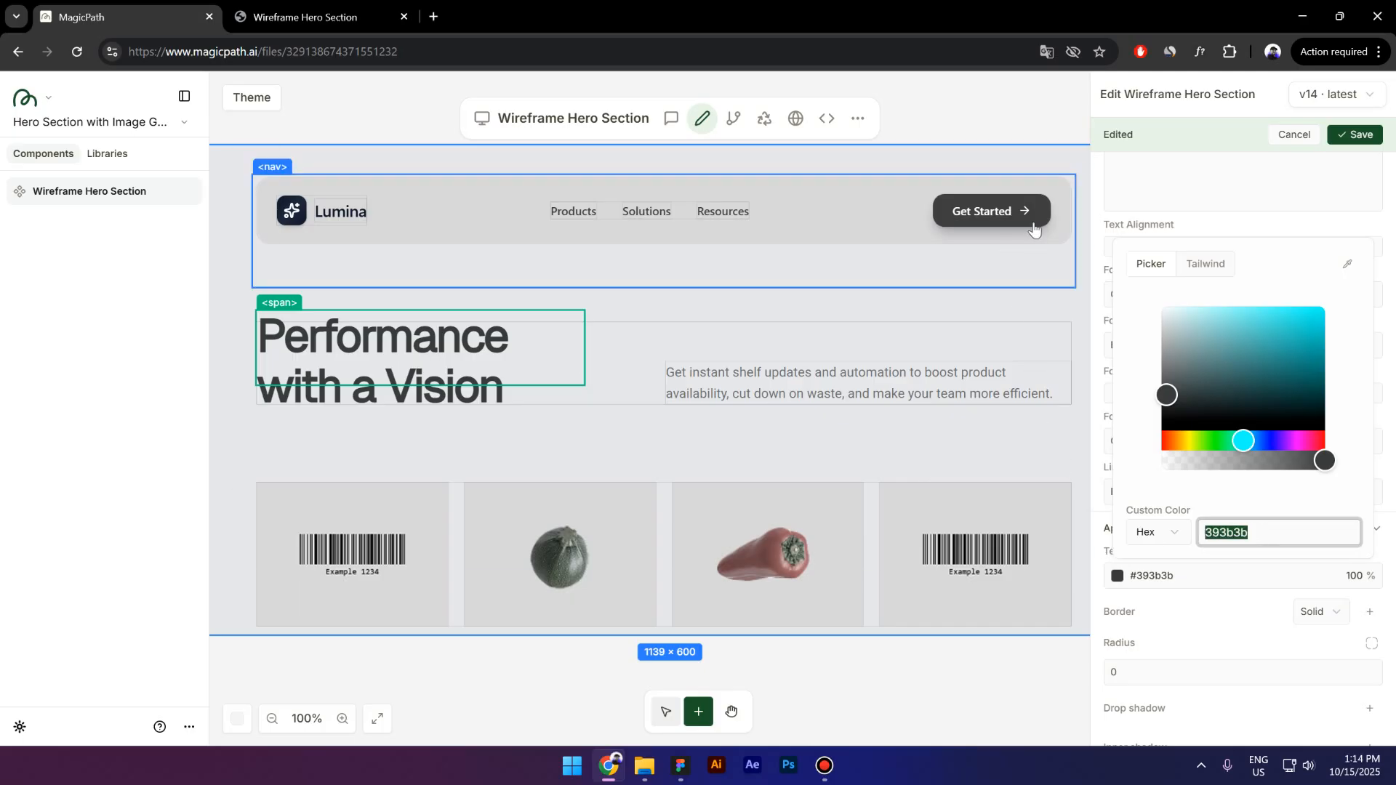
click(968, 212)
click(1257, 536)
text(393b3b)
key(ctrl+z)
click(1175, 647)
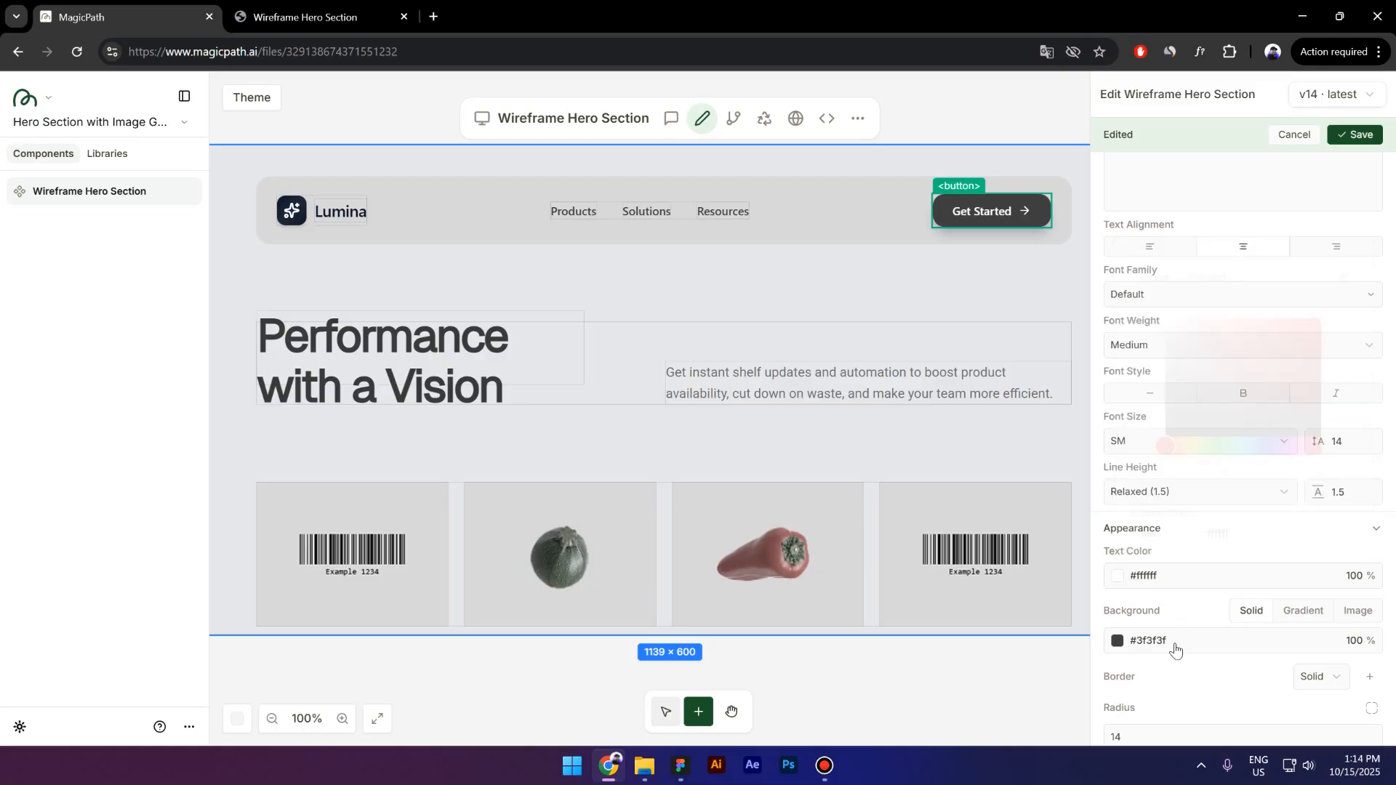
click(1250, 595)
text(393b3b)
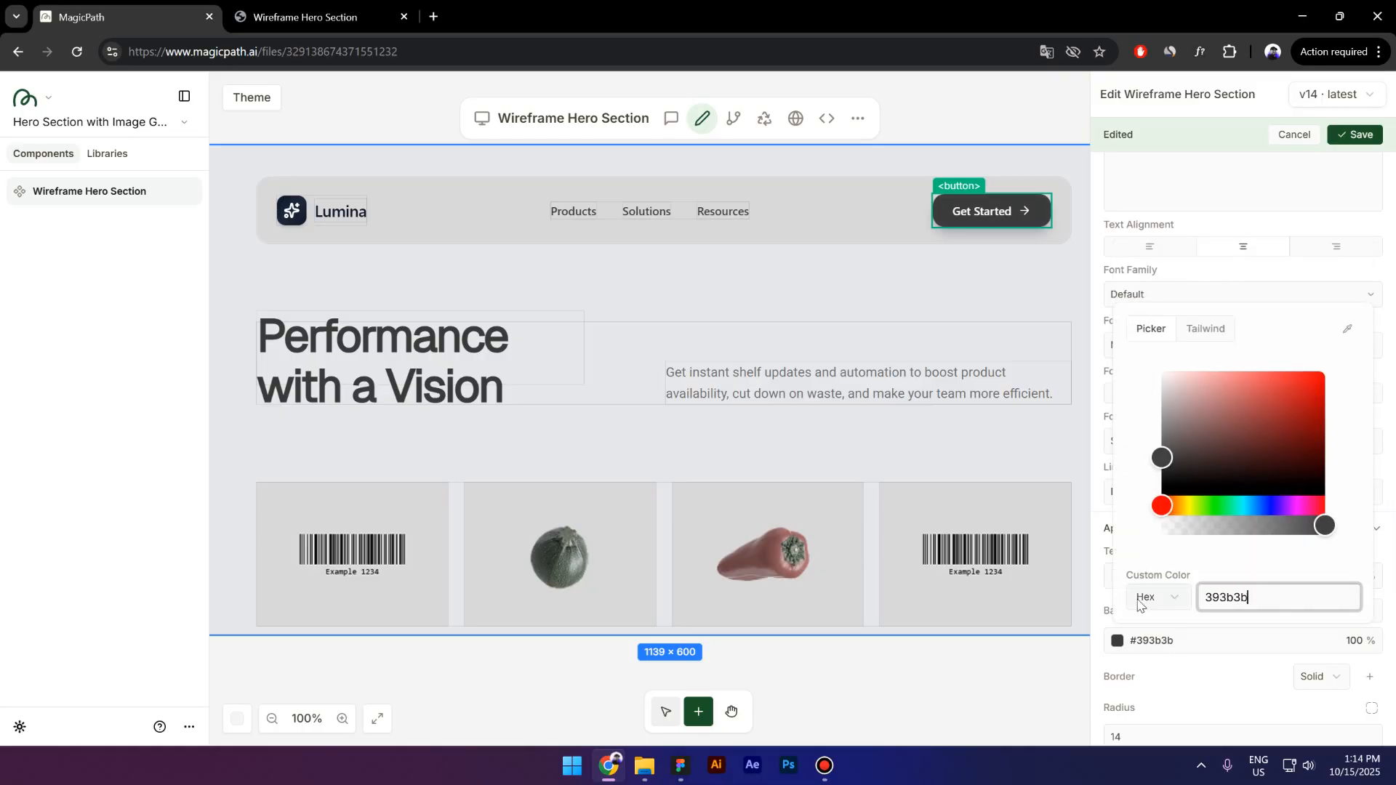
Apply hex 393b3b to the Lumina logo text and to the logo icon's background.
text(393b3b)
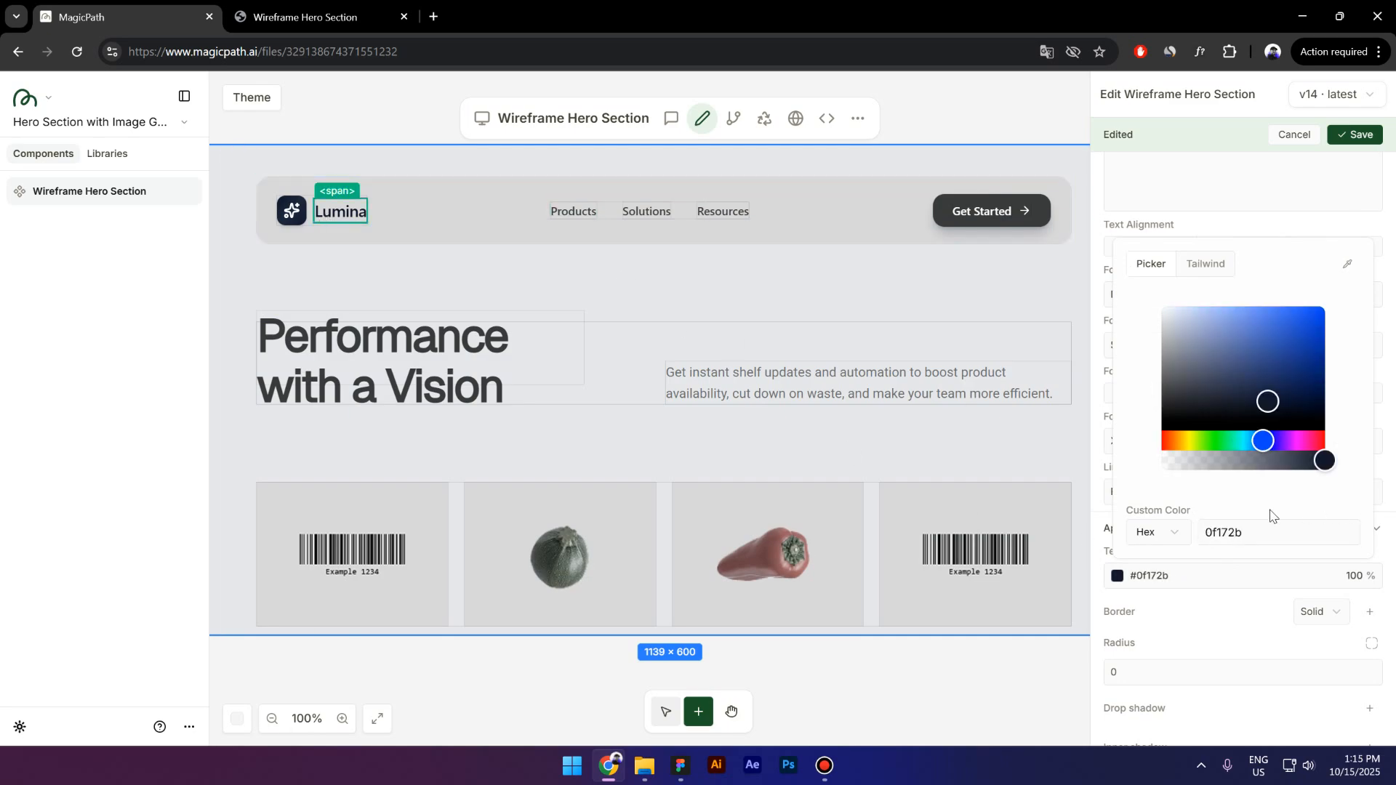
click(1203, 582)
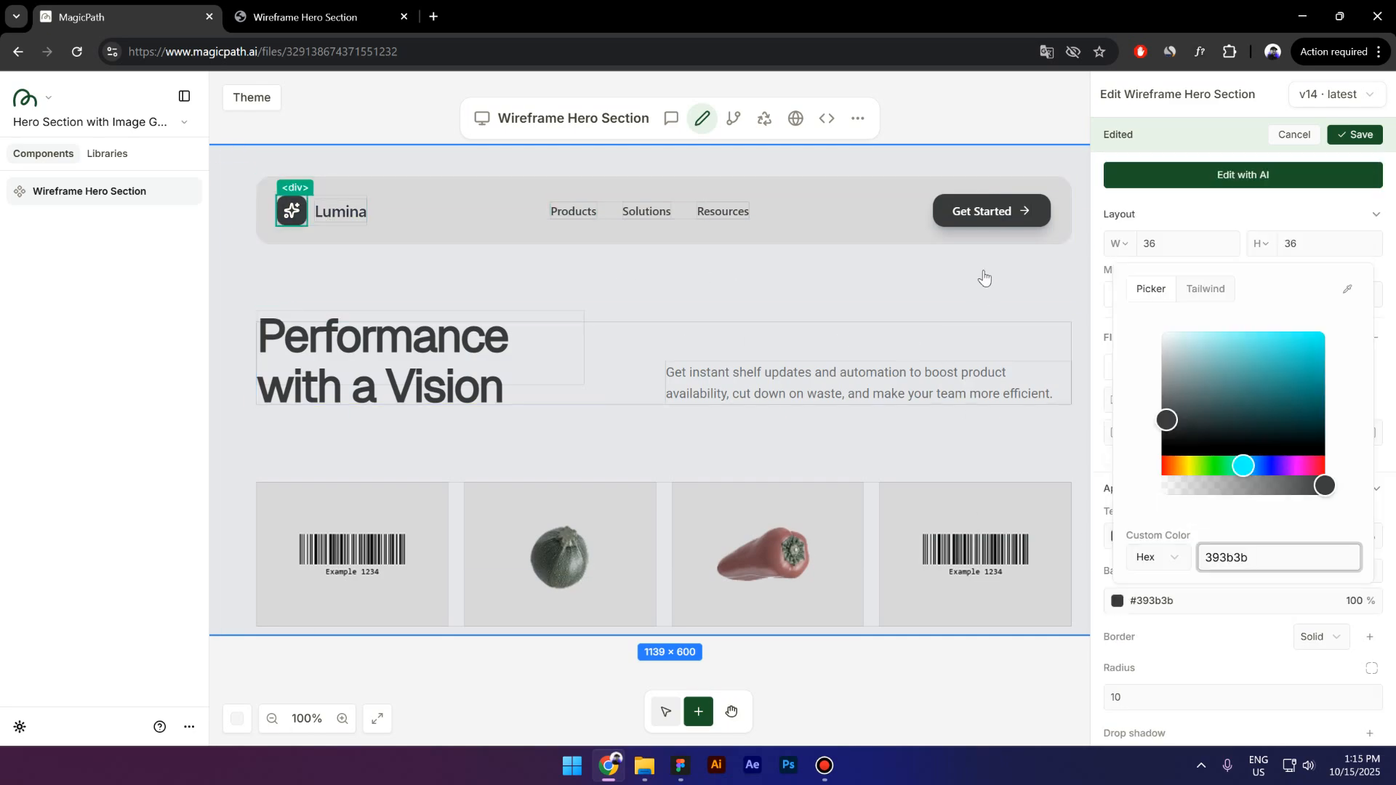
Set the Get Started label's text colour to e6e8e9 by sampling it from the page background.
click(978, 218)
scroll(1229, 604, down, 5)
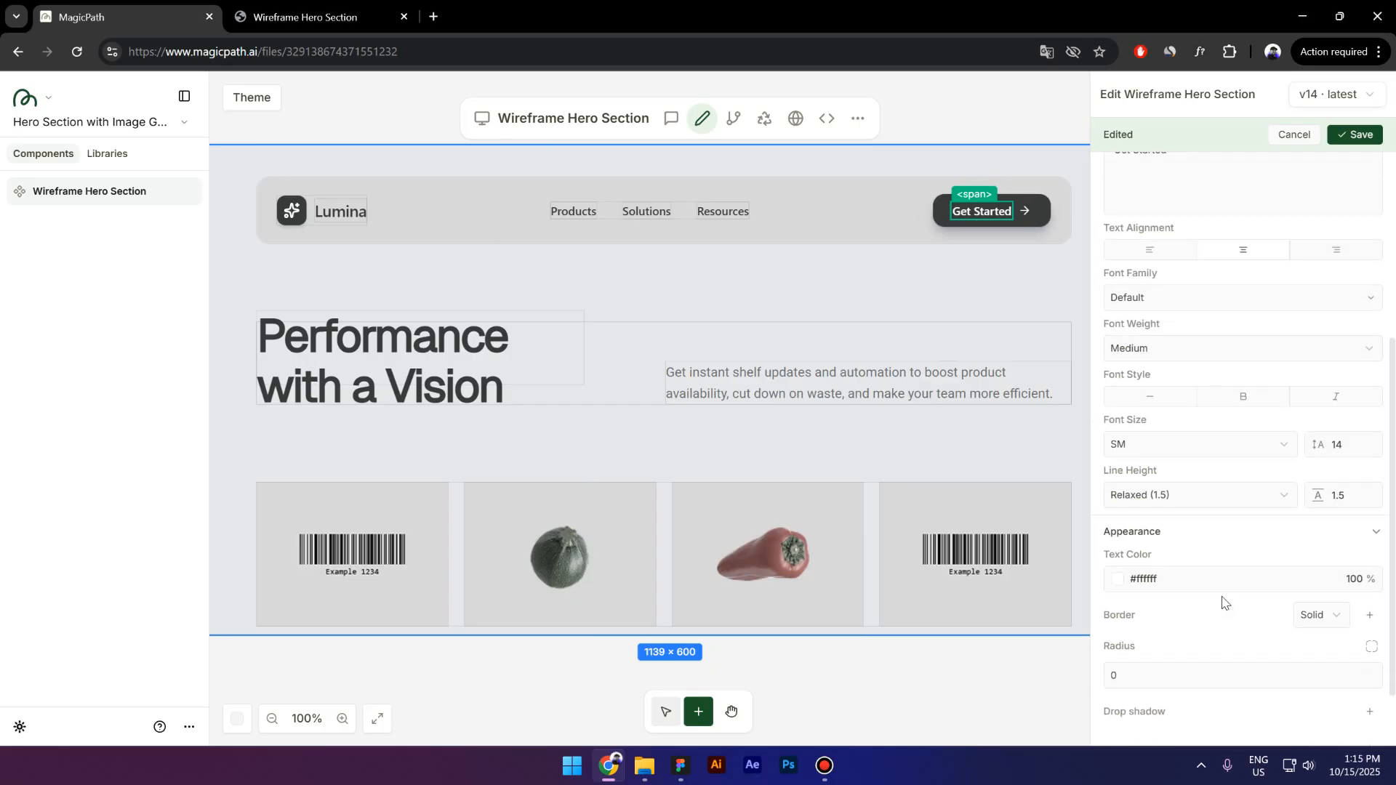
click(1113, 570)
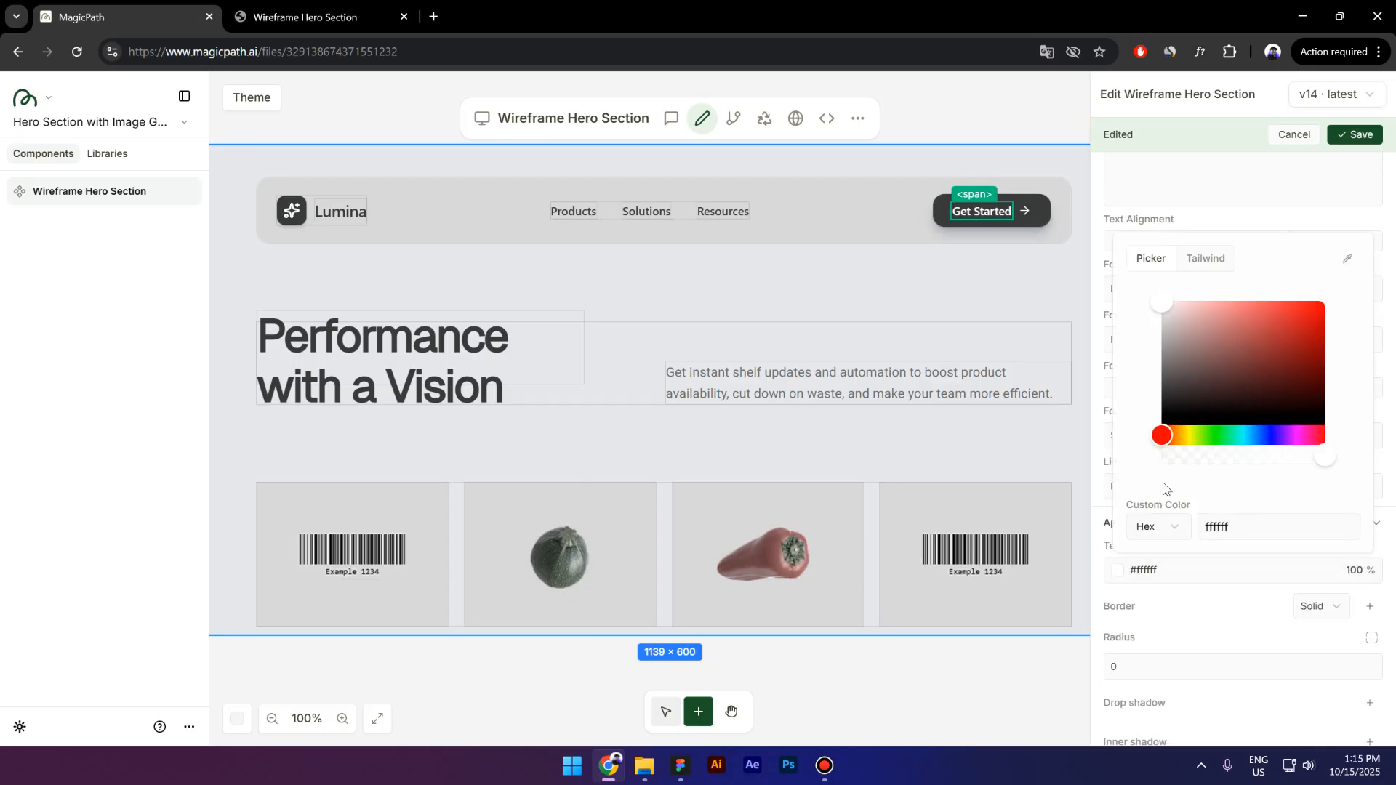
click(1348, 258)
click(936, 282)
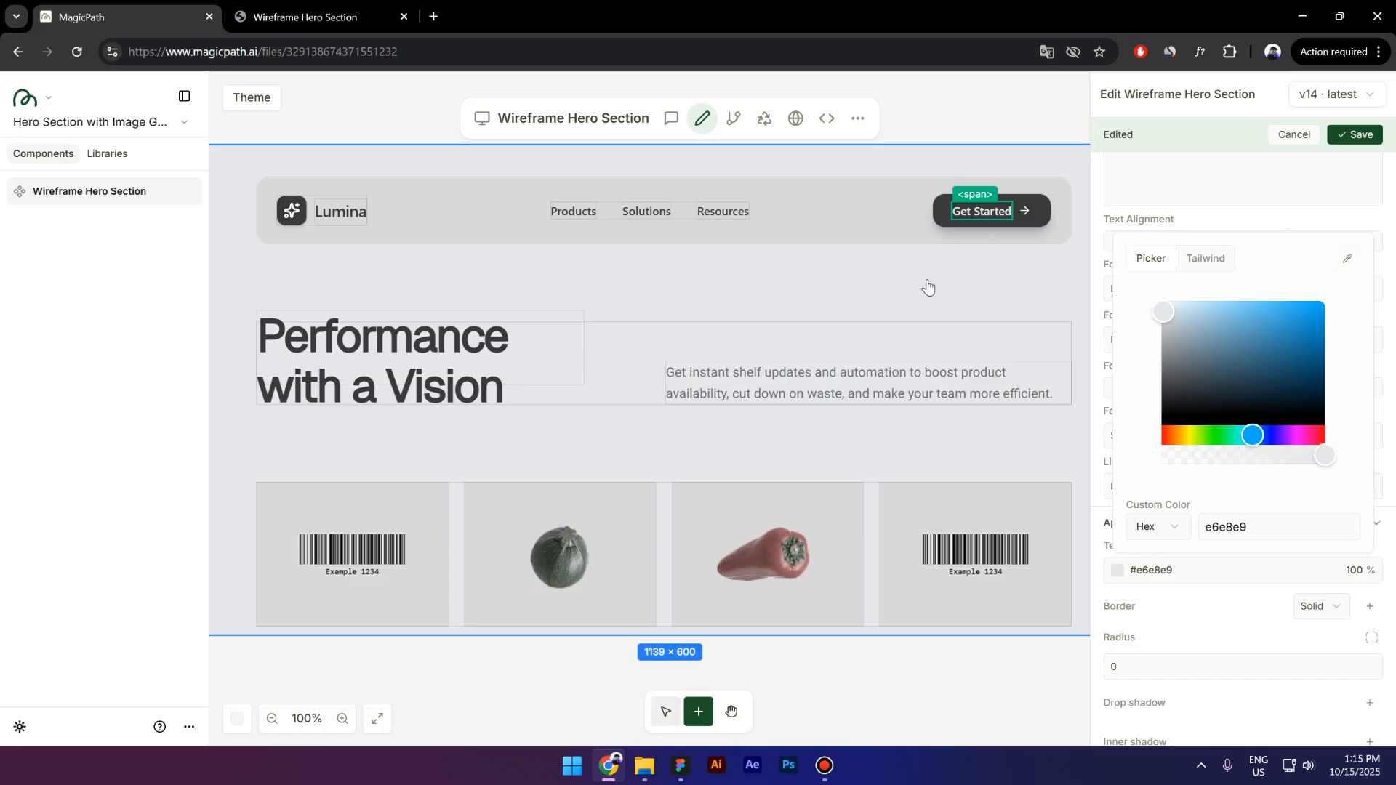
Select the arrow icon in the Get Started button and open its text colour for editing.
click(1025, 213)
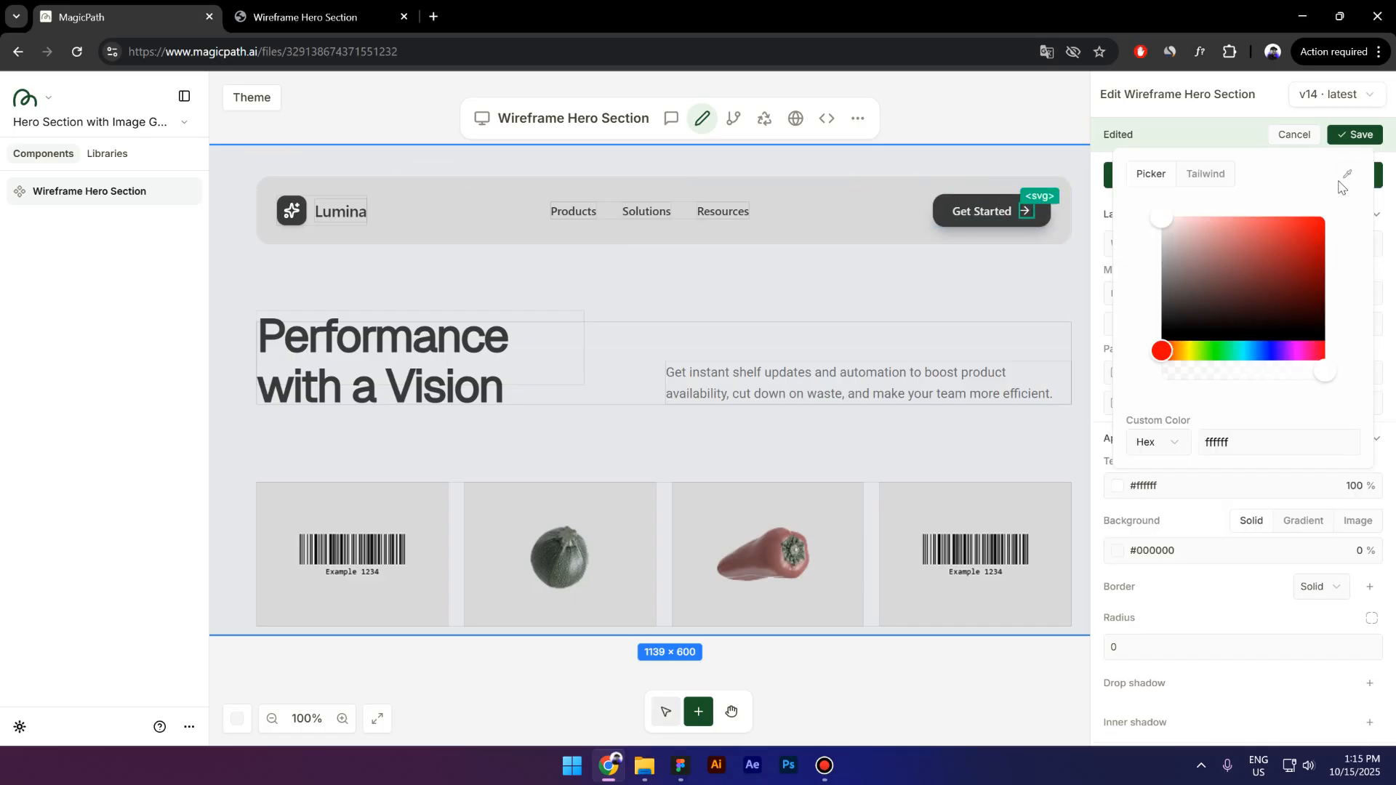